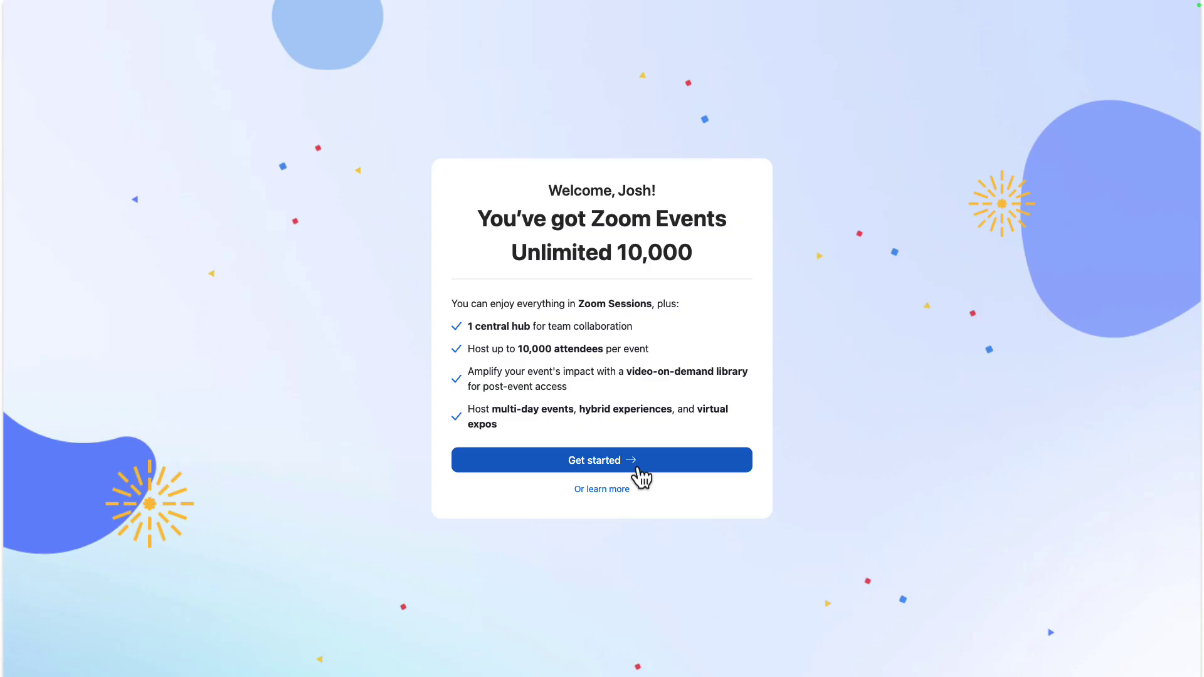
- Rename the new hub to 'Main Events', select it, and continue to its welcome screen
{"action": "left_click", "coordinate": [638, 469]}
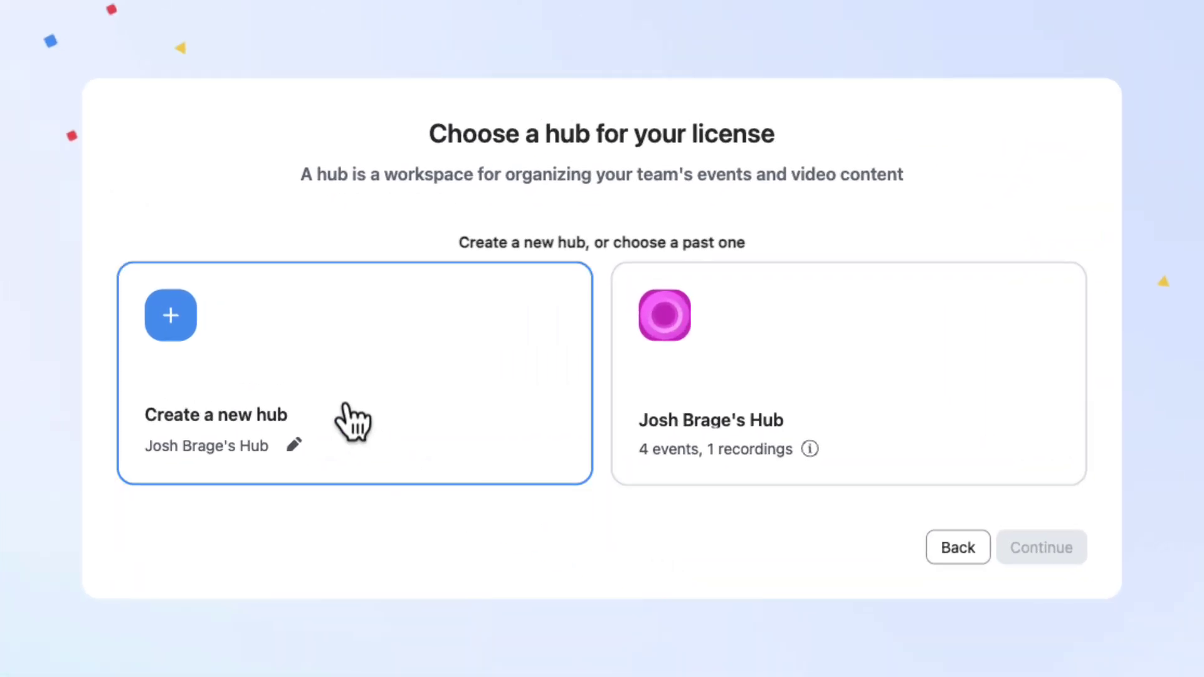
{"action": "left_click", "coordinate": [299, 457]}
{"action": "key", "text": "super+a"}
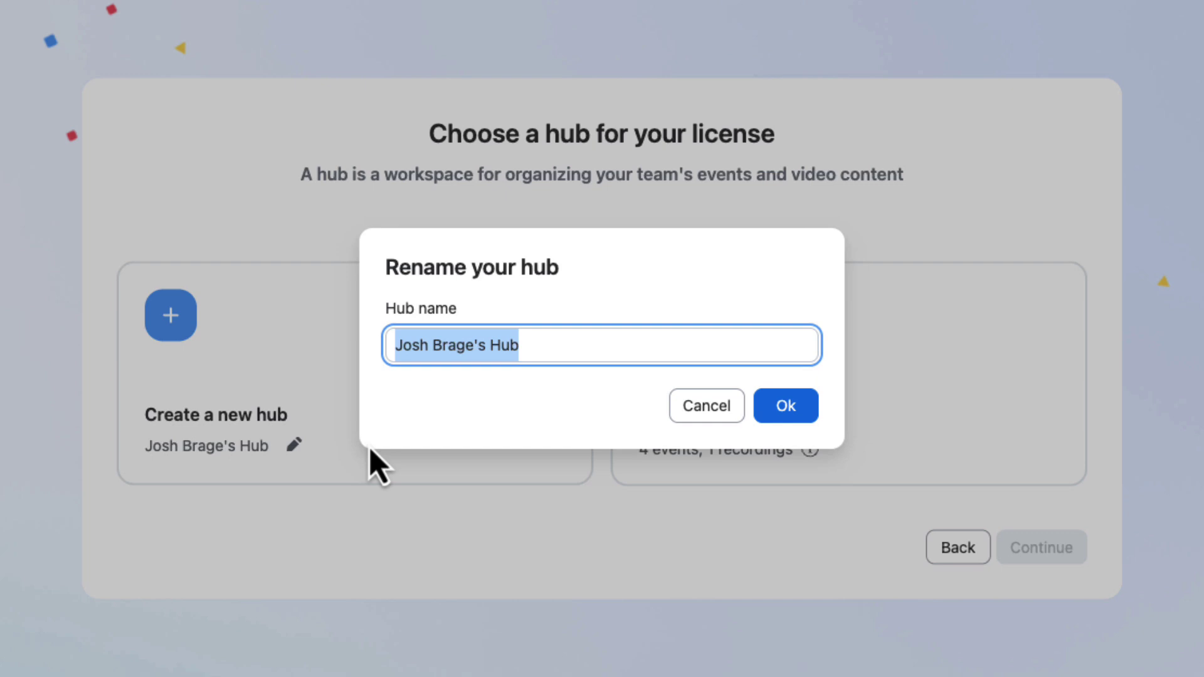
{"action": "type", "text": "Main Events"}
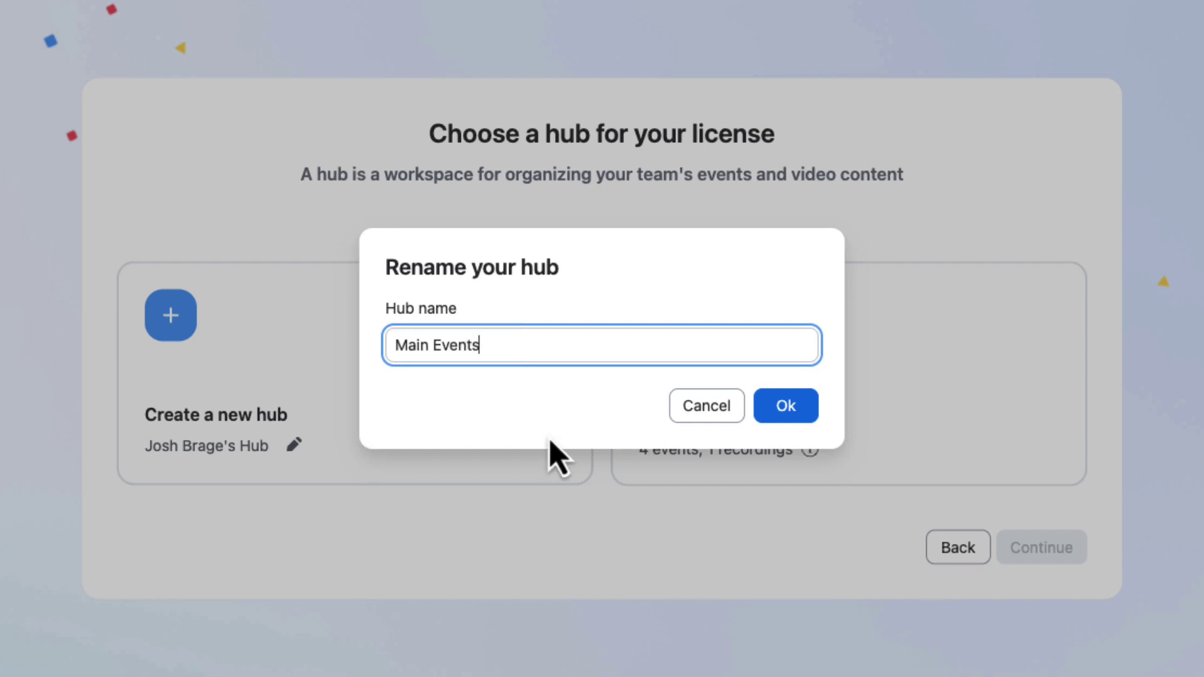
{"action": "left_click", "coordinate": [783, 406]}
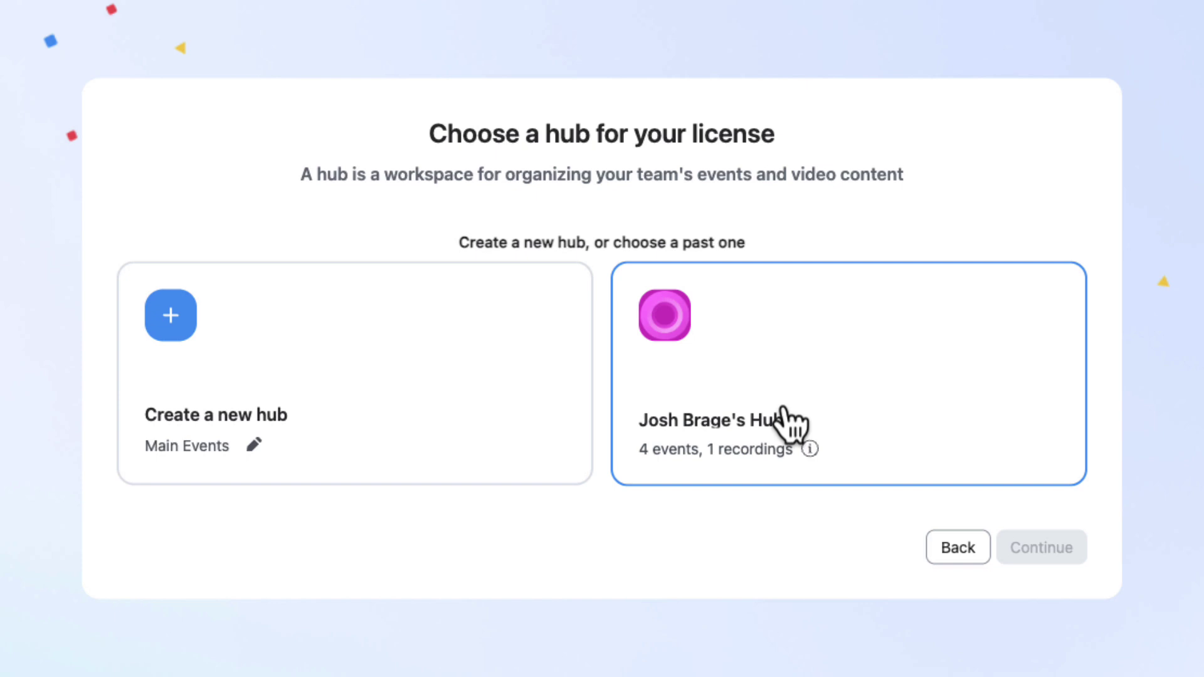
{"action": "left_click", "coordinate": [165, 327]}
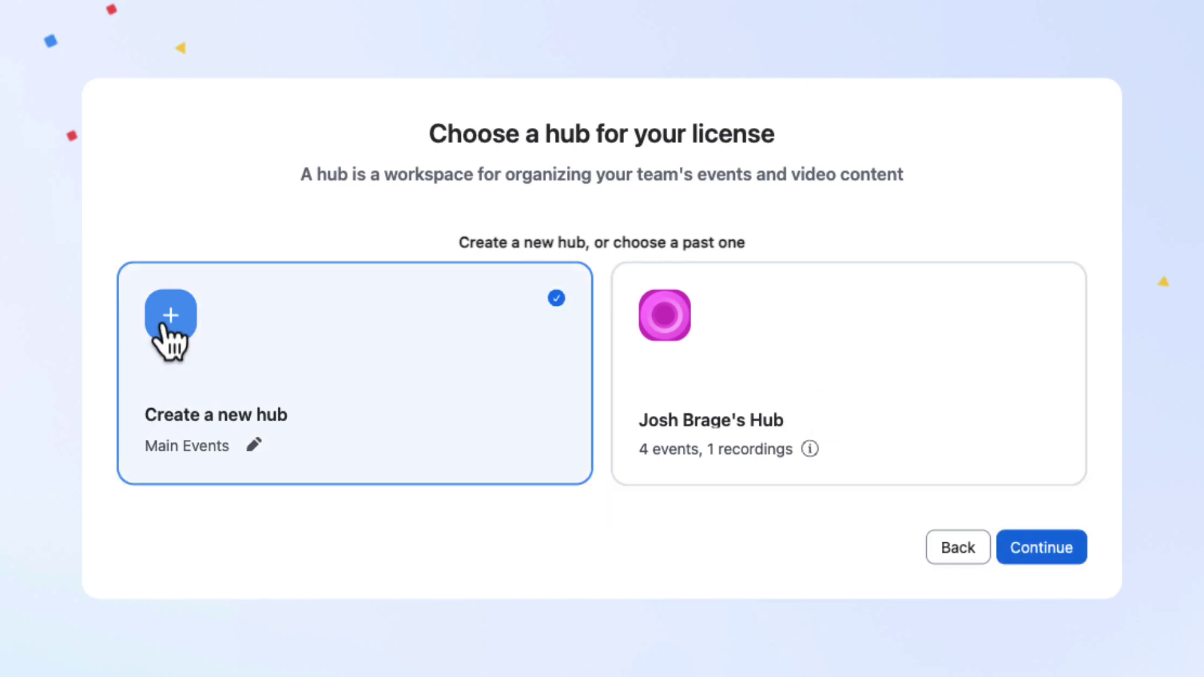
{"action": "left_click", "coordinate": [1026, 550]}
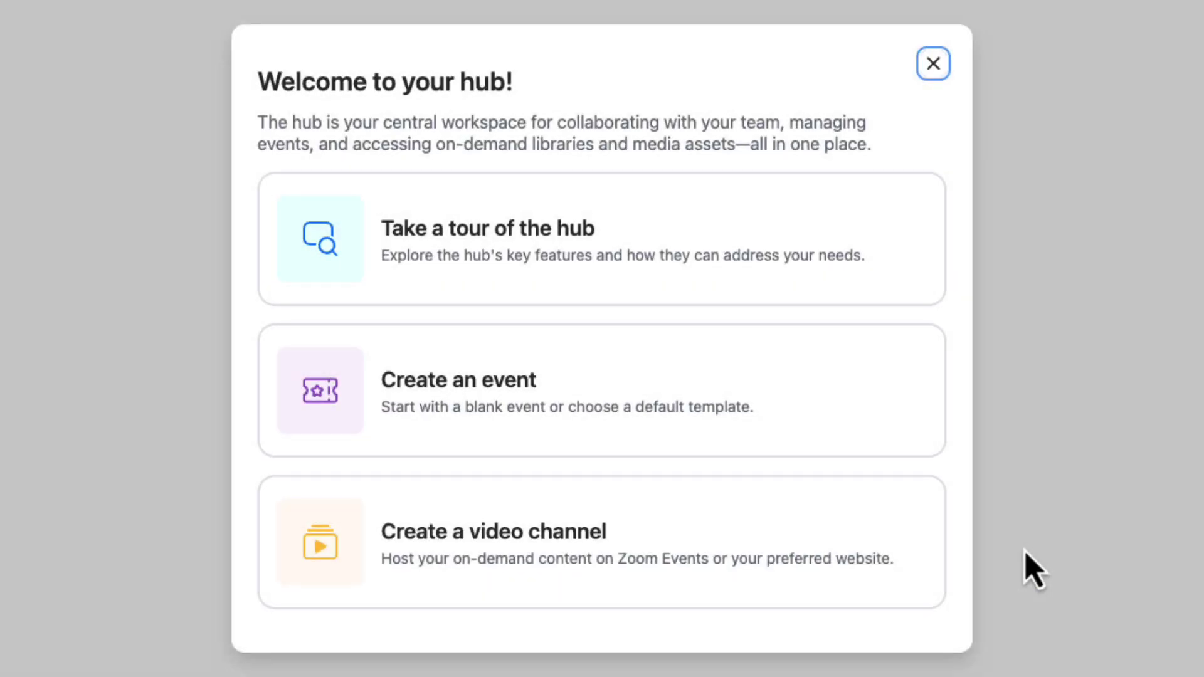
- Go through the hub tour's events, on-demand content and analytics steps, then finish it
{"action": "left_click", "coordinate": [770, 258]}
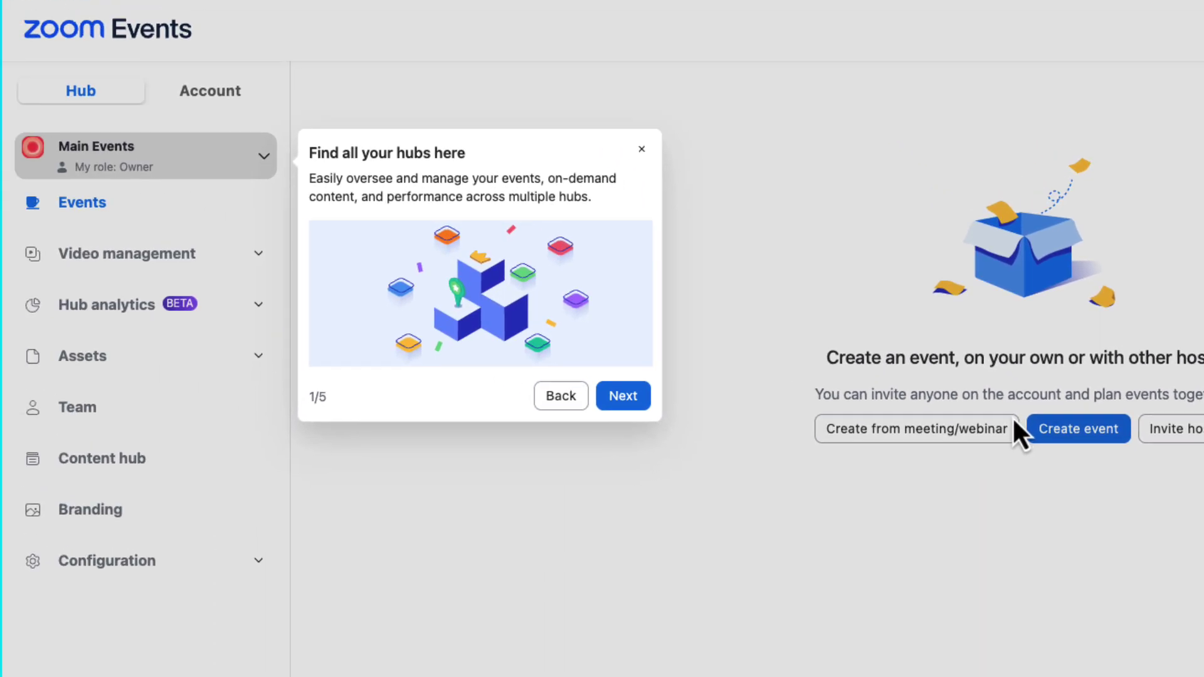
{"action": "left_click", "coordinate": [630, 400]}
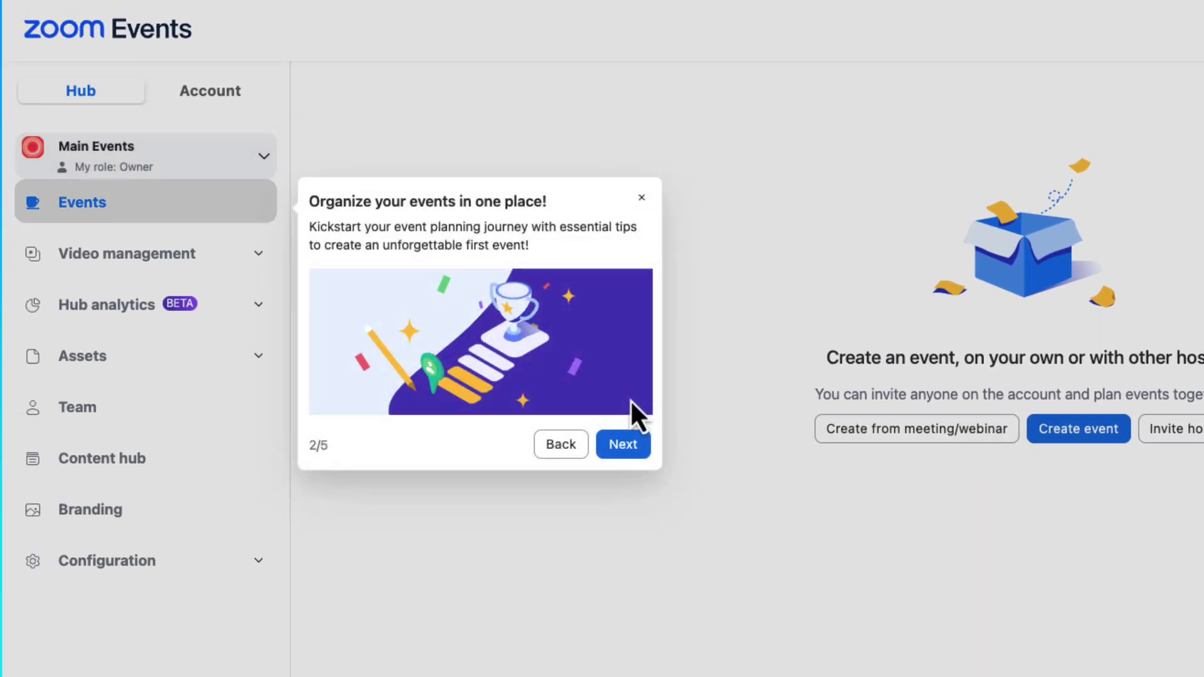
{"action": "left_click", "coordinate": [623, 449]}
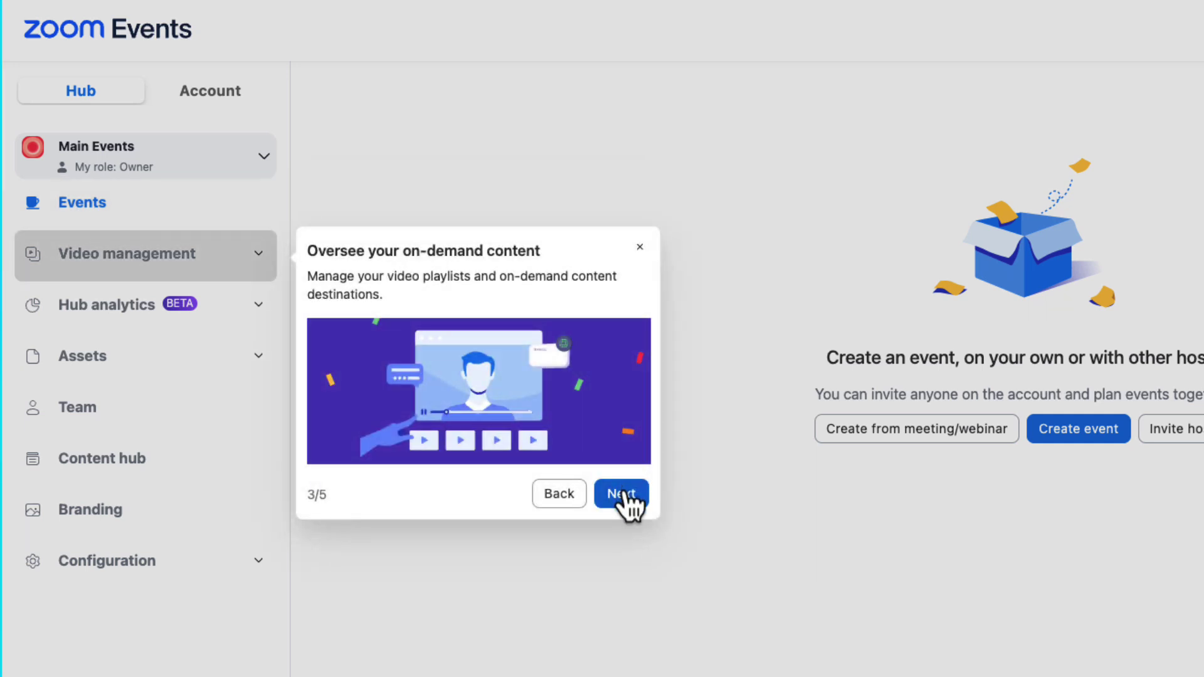
{"action": "left_click", "coordinate": [624, 494]}
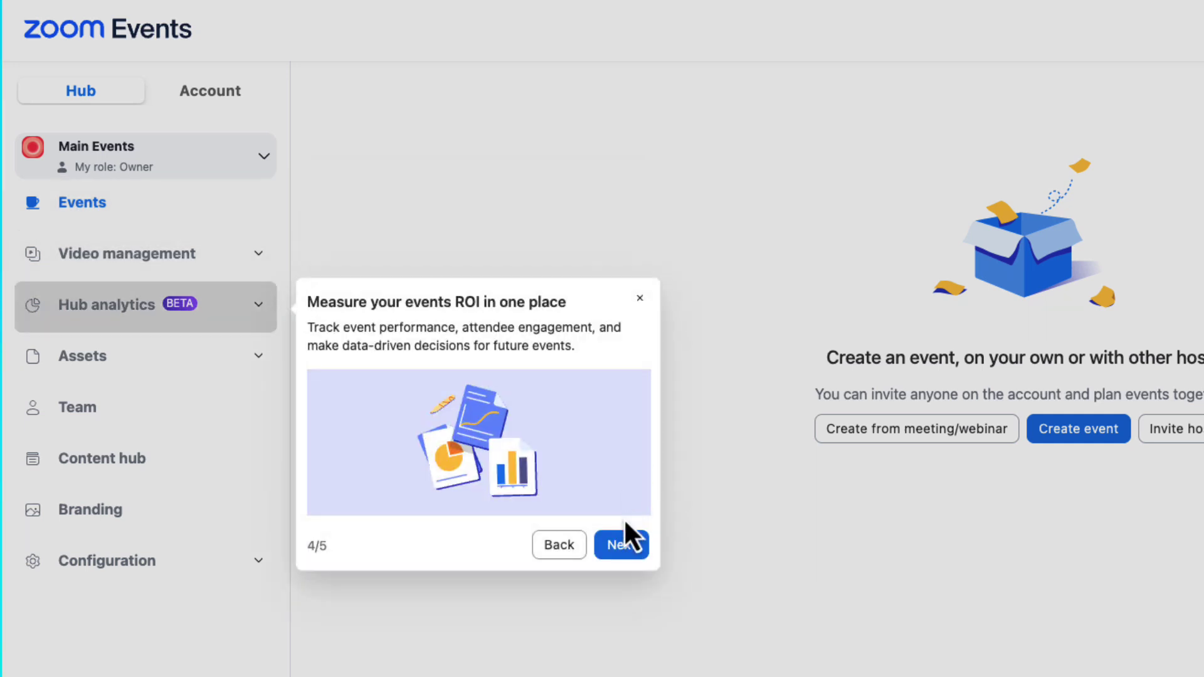
{"action": "left_click", "coordinate": [622, 550]}
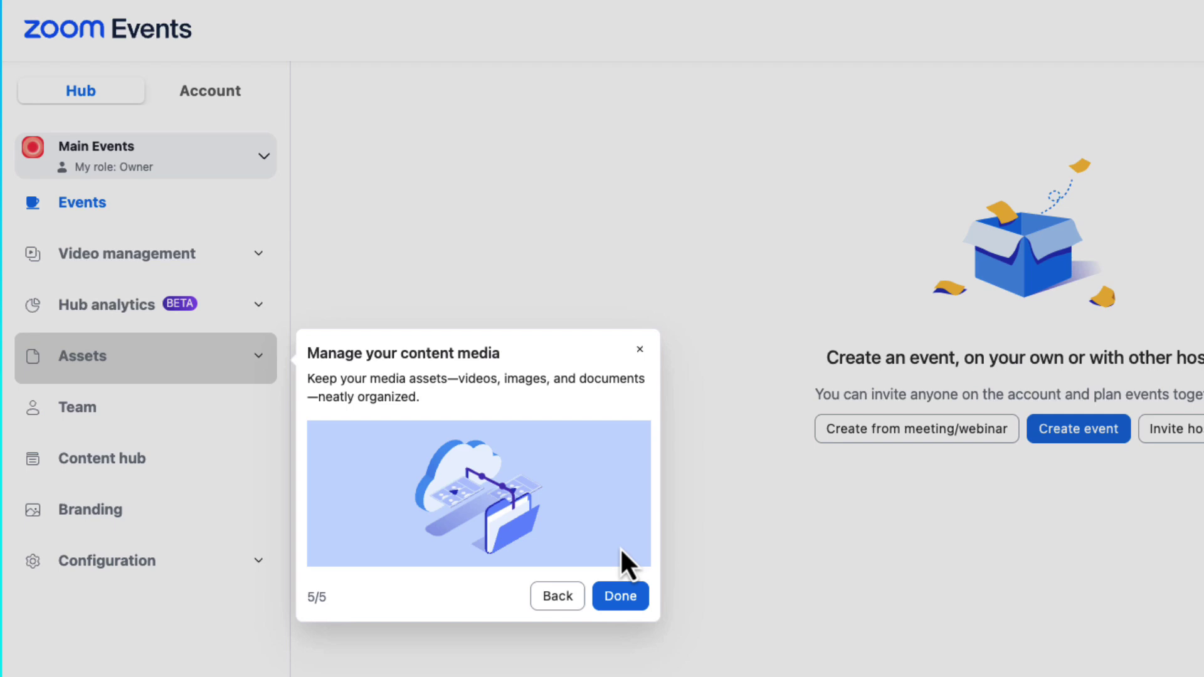
{"action": "left_click", "coordinate": [619, 596]}
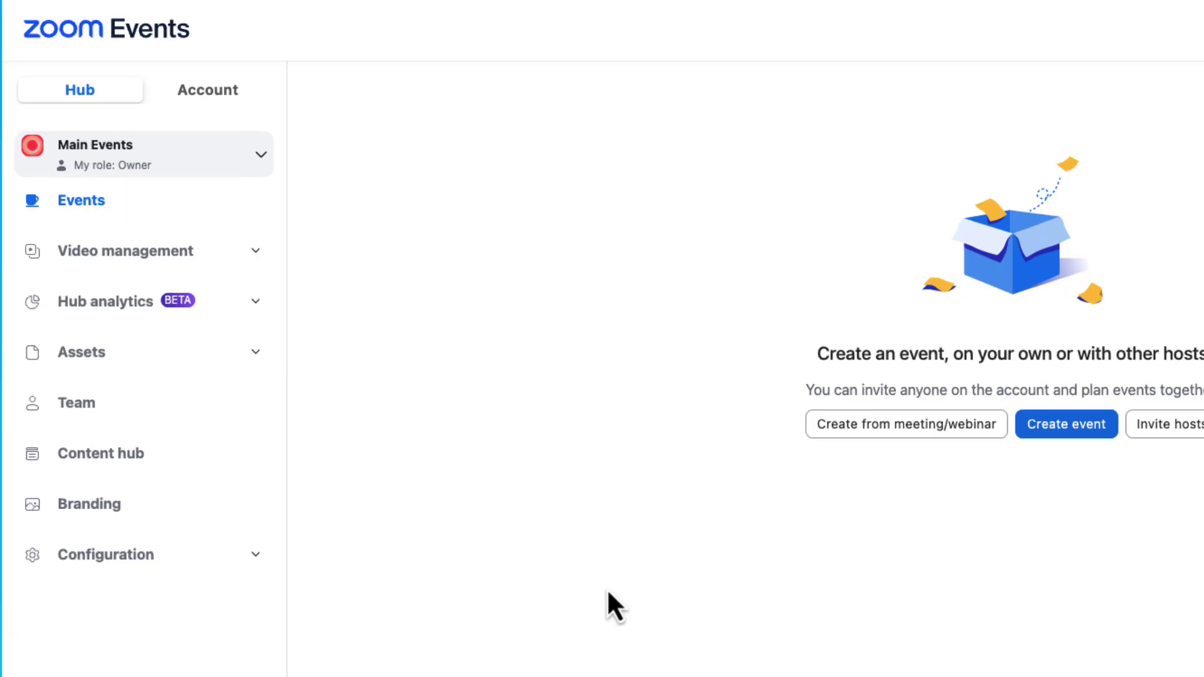
- Dismiss the tour tip and start the business information task from the onboarding checklist
{"action": "left_click", "coordinate": [1098, 57]}
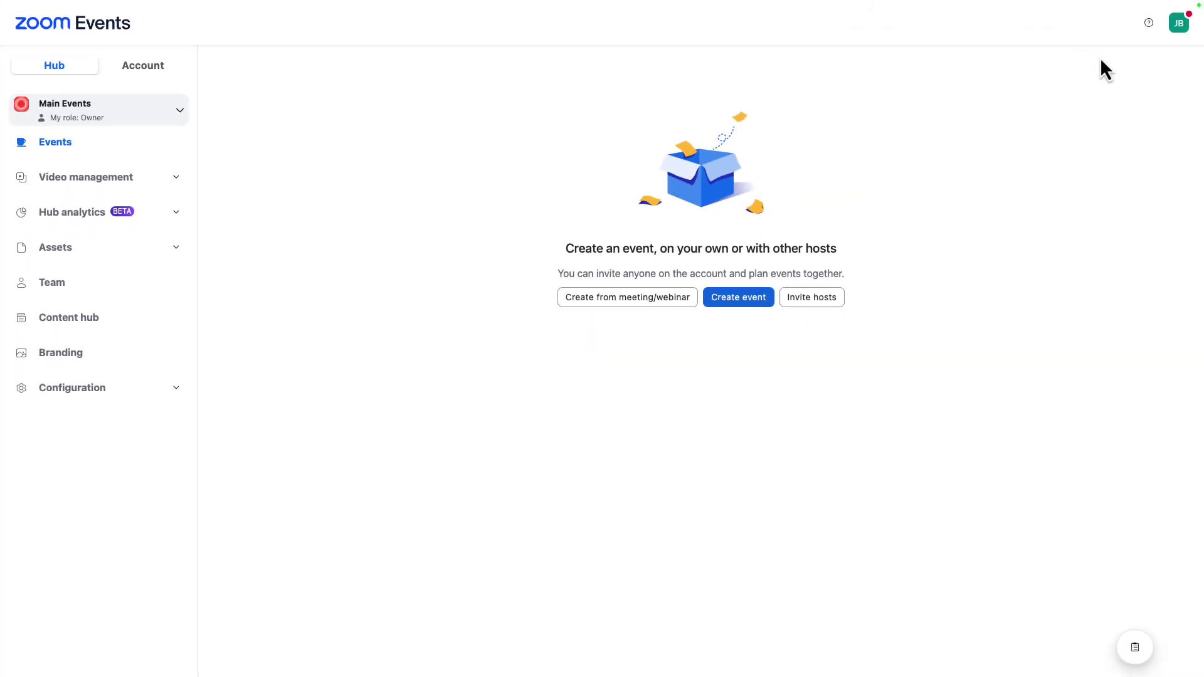
{"action": "left_click", "coordinate": [1136, 650]}
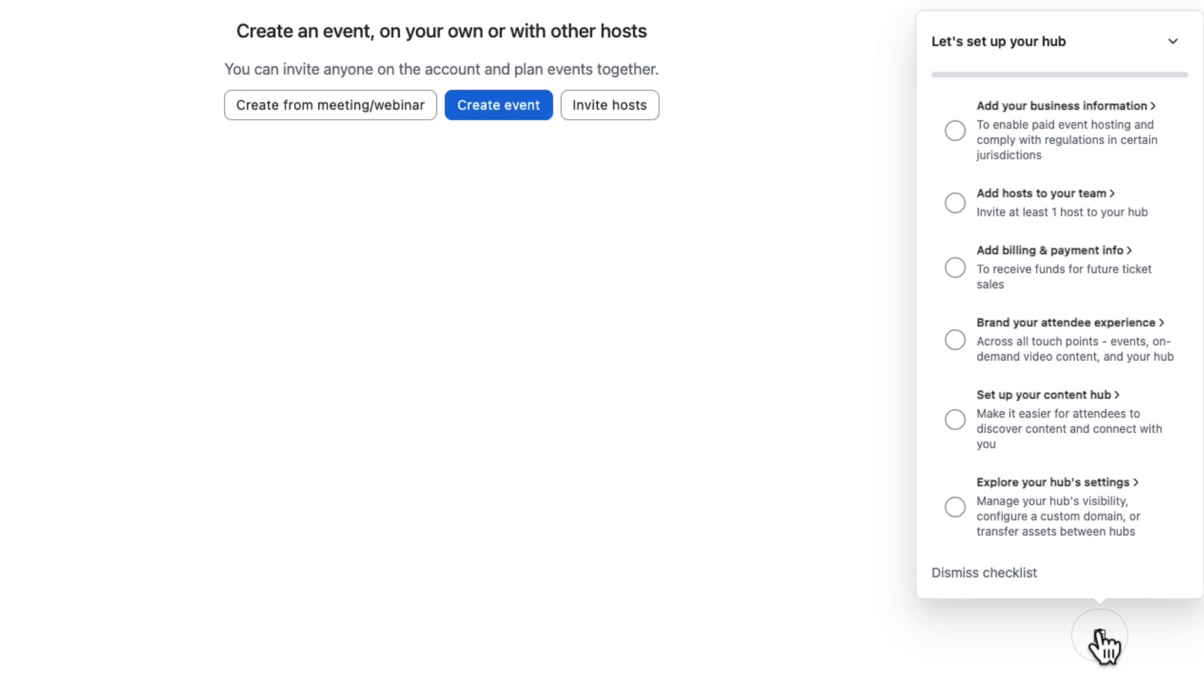
{"action": "left_click", "coordinate": [1091, 116]}
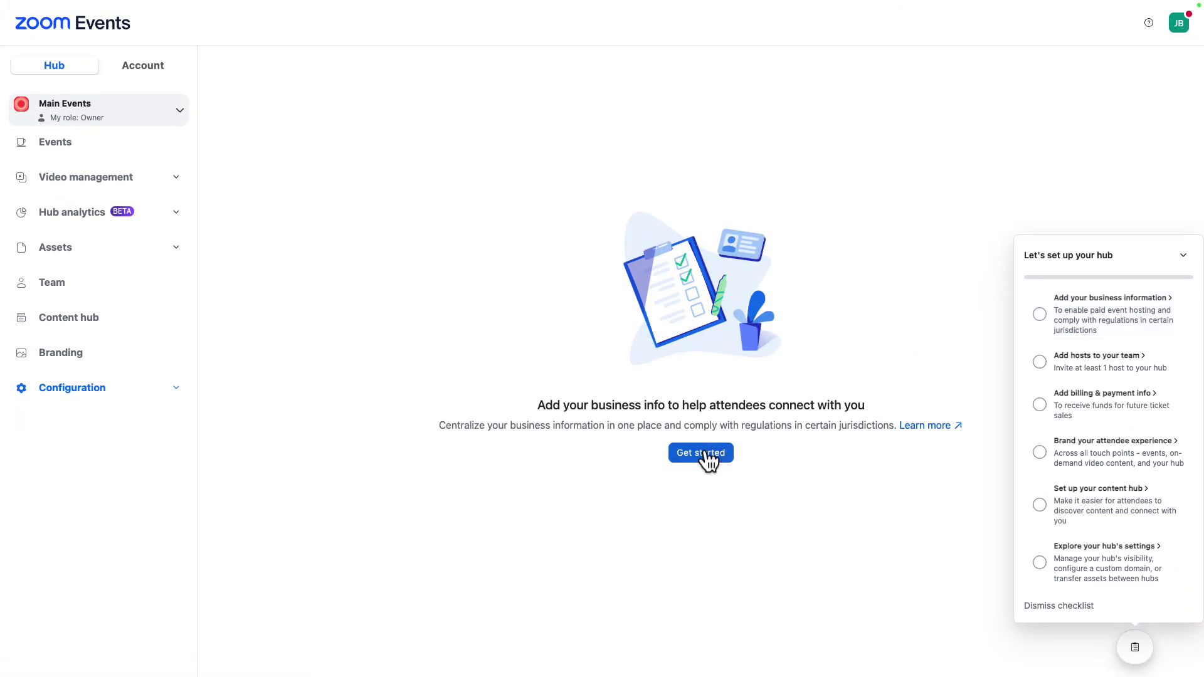
{"action": "left_click", "coordinate": [701, 454]}
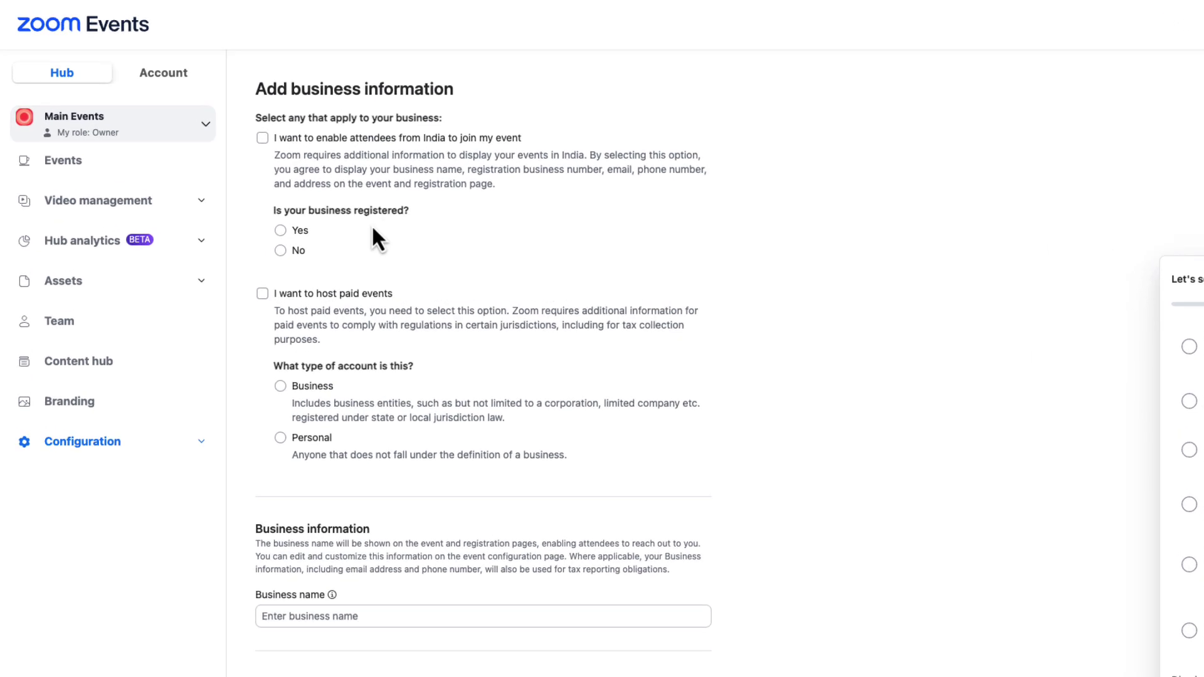
- Allow attendees from India and paid events, and enter the business name 'Zoom Vid'
{"action": "left_click", "coordinate": [333, 171]}
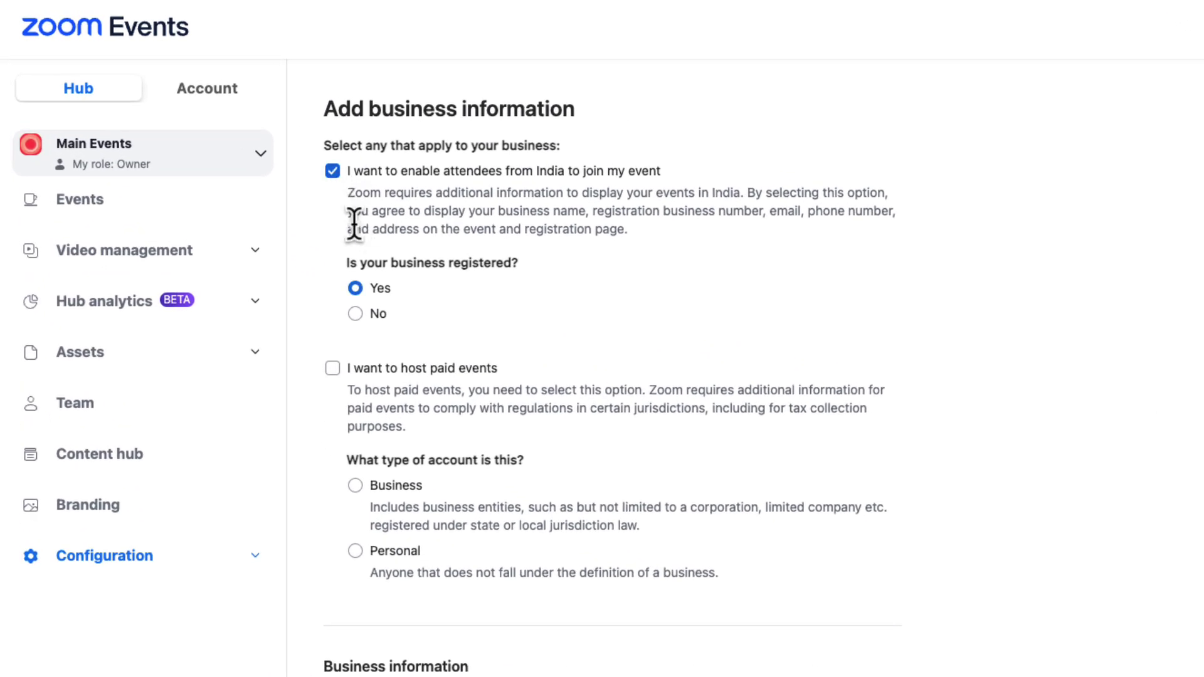
{"action": "left_click", "coordinate": [332, 368]}
{"action": "scroll", "coordinate": [644, 491], "scroll_direction": "down", "scroll_amount": 5}
{"action": "left_click", "coordinate": [596, 454]}
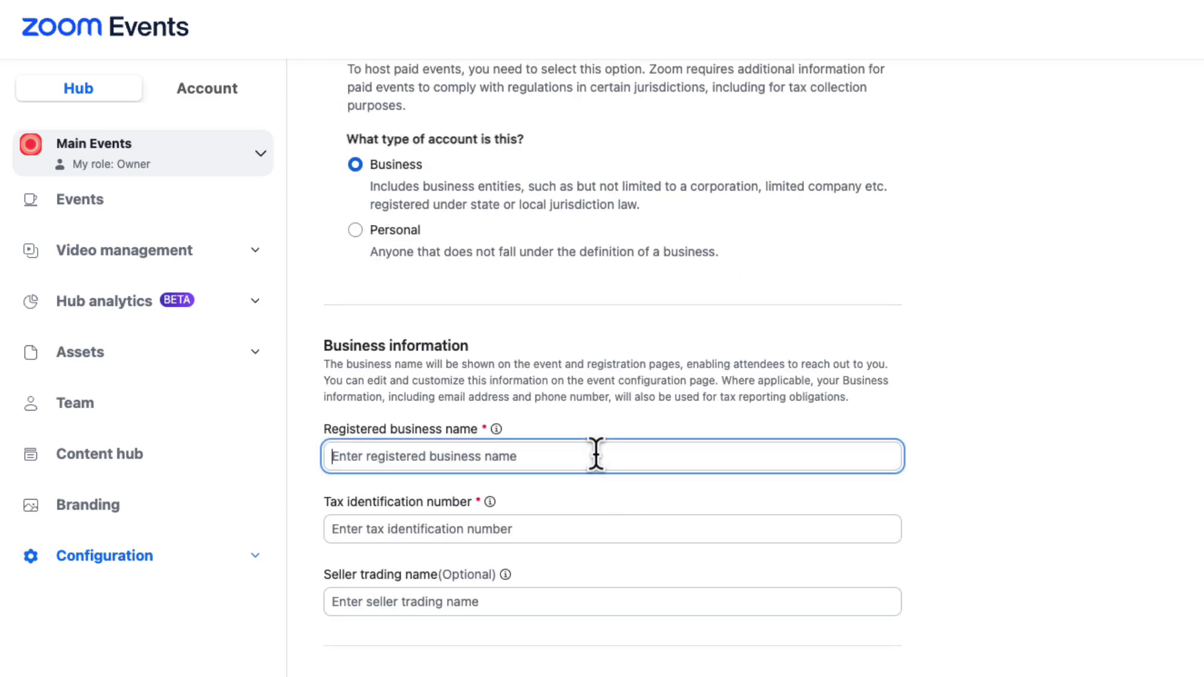
{"action": "type", "text": "Zoom Vid"}
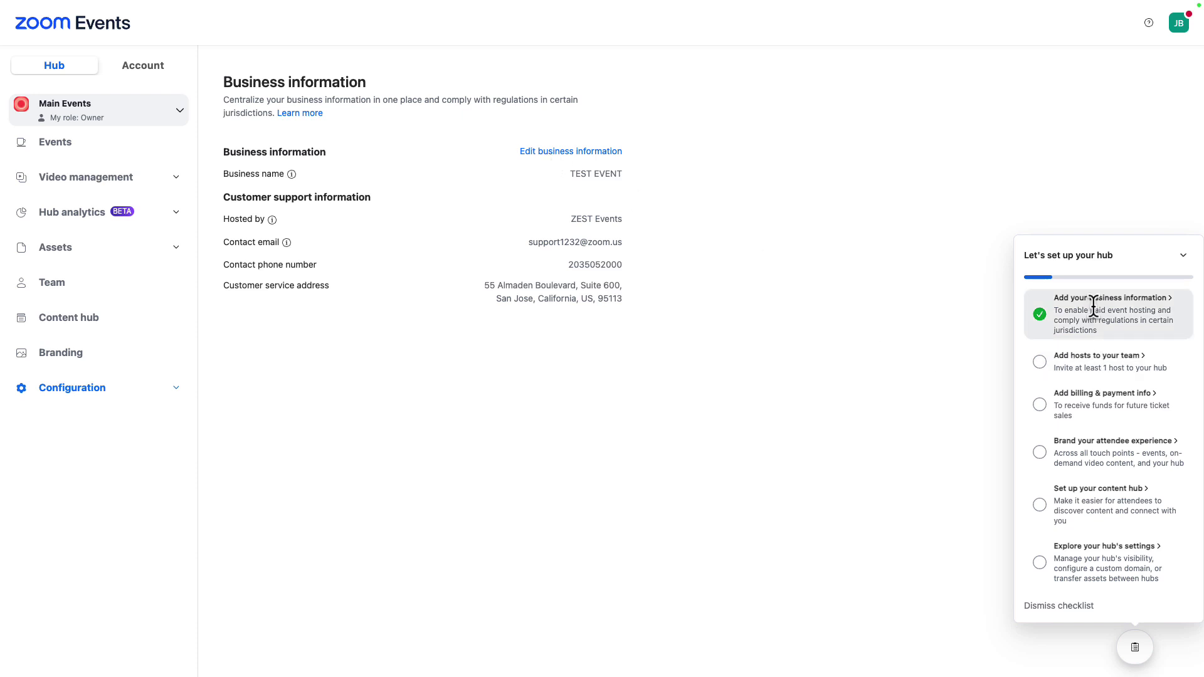
- Invite a host by entering the user's e-mail and adding the suggested user to the team
{"action": "left_click", "coordinate": [1098, 363]}
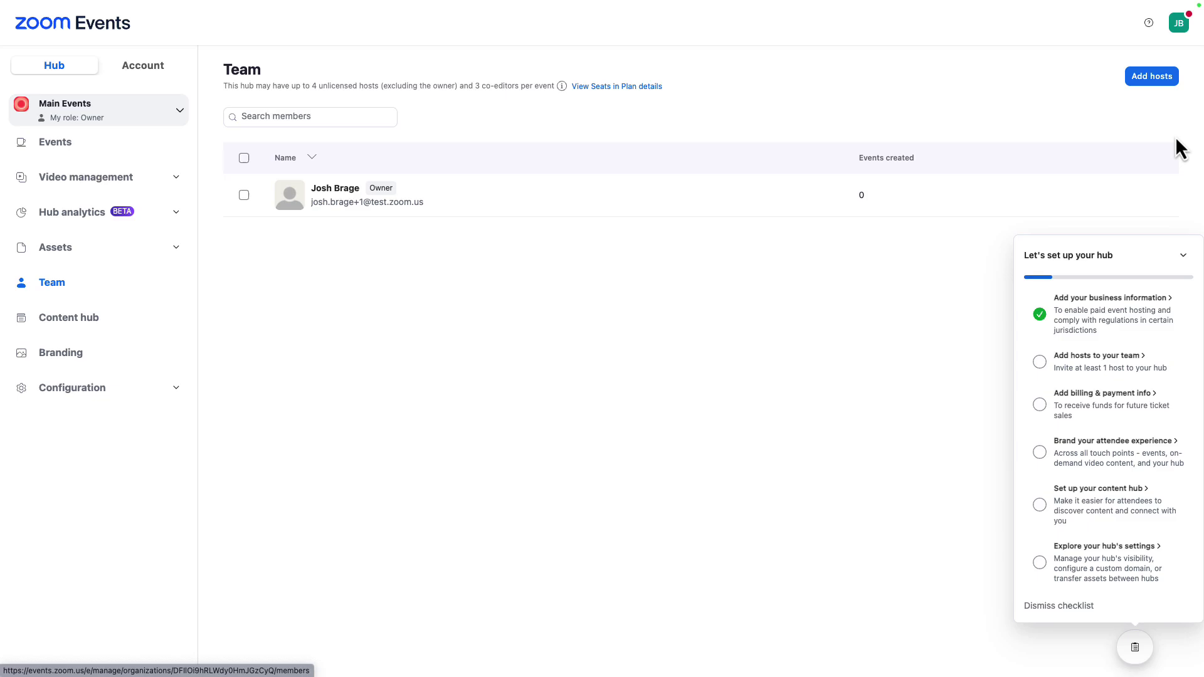
{"action": "left_click", "coordinate": [1152, 78]}
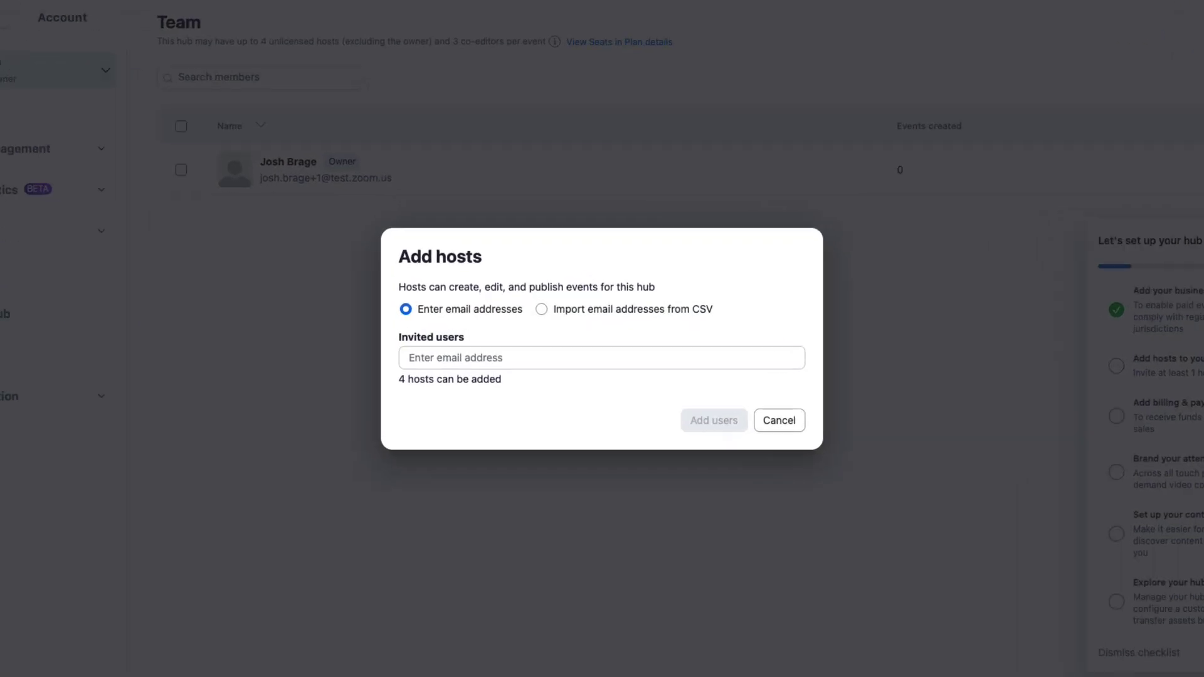
{"action": "left_click", "coordinate": [462, 364]}
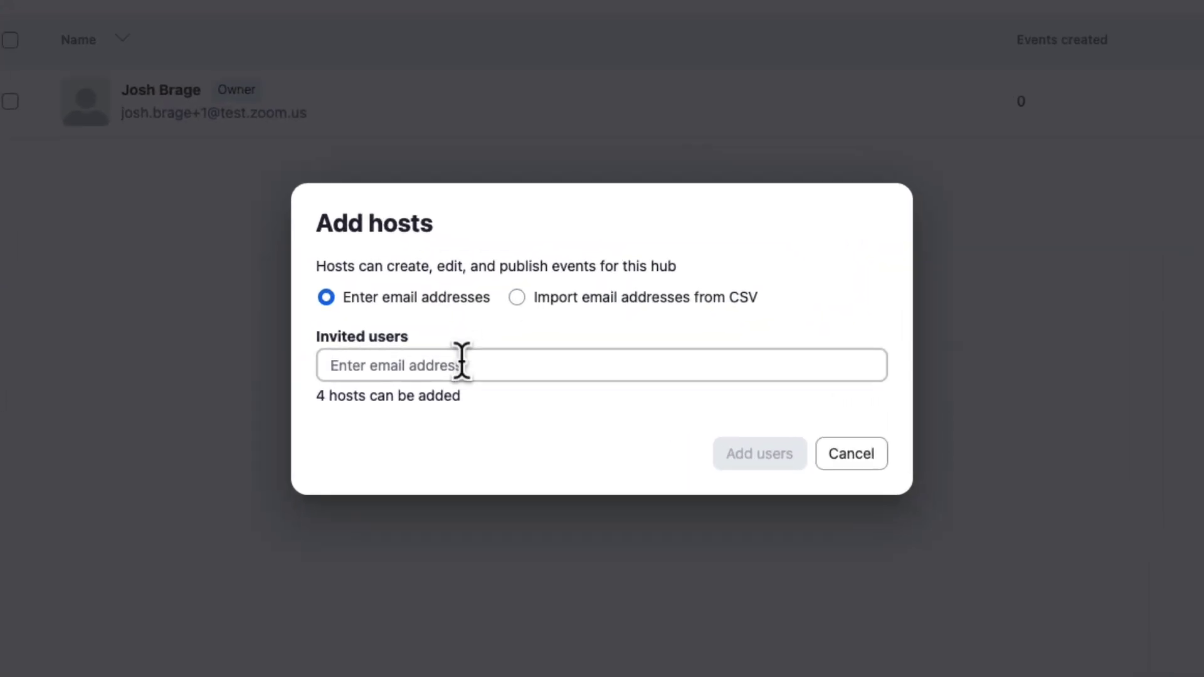
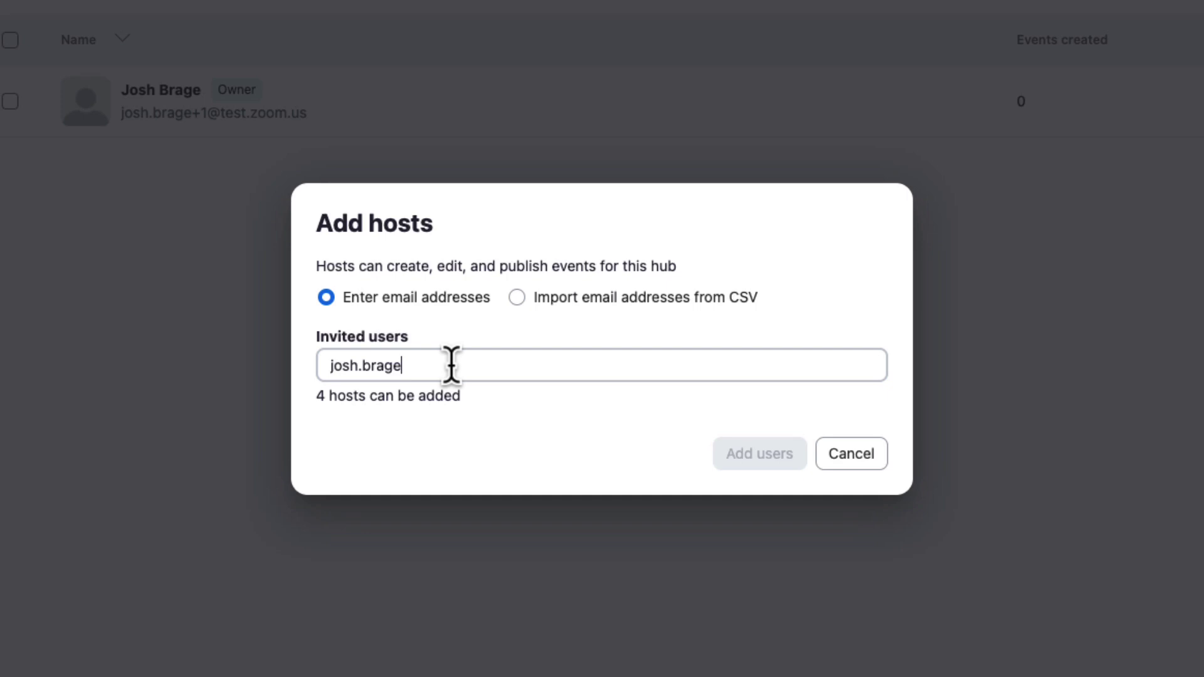
{"action": "left_click", "coordinate": [477, 410]}
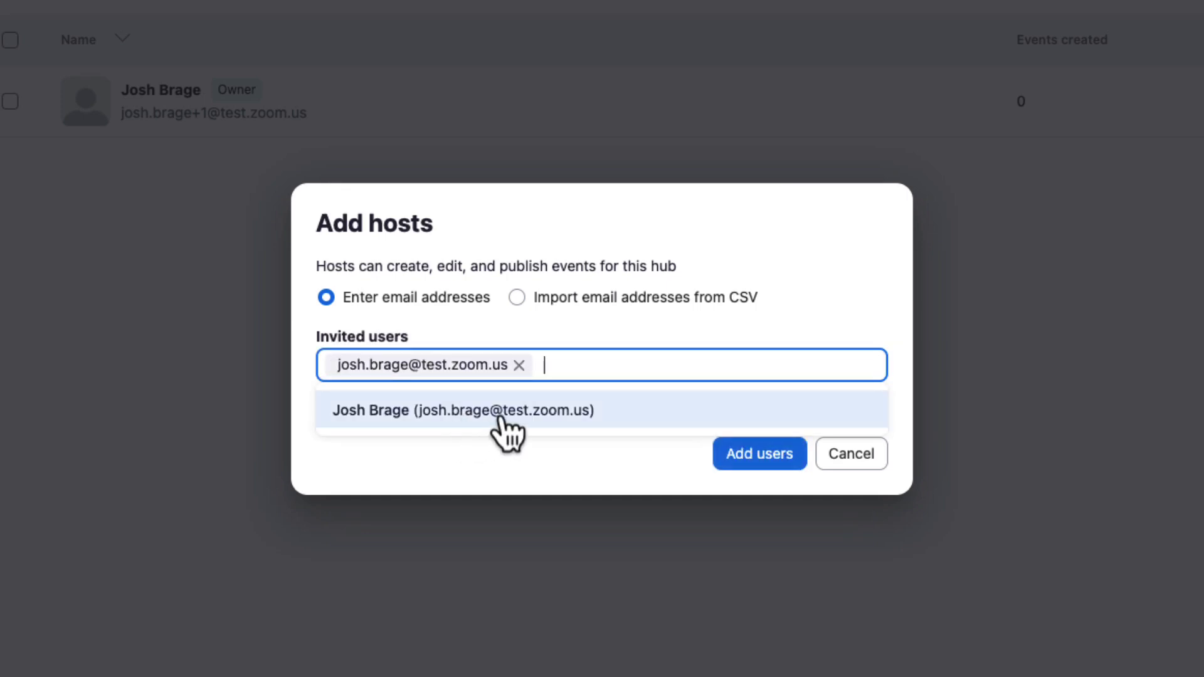
{"action": "left_click", "coordinate": [759, 453]}
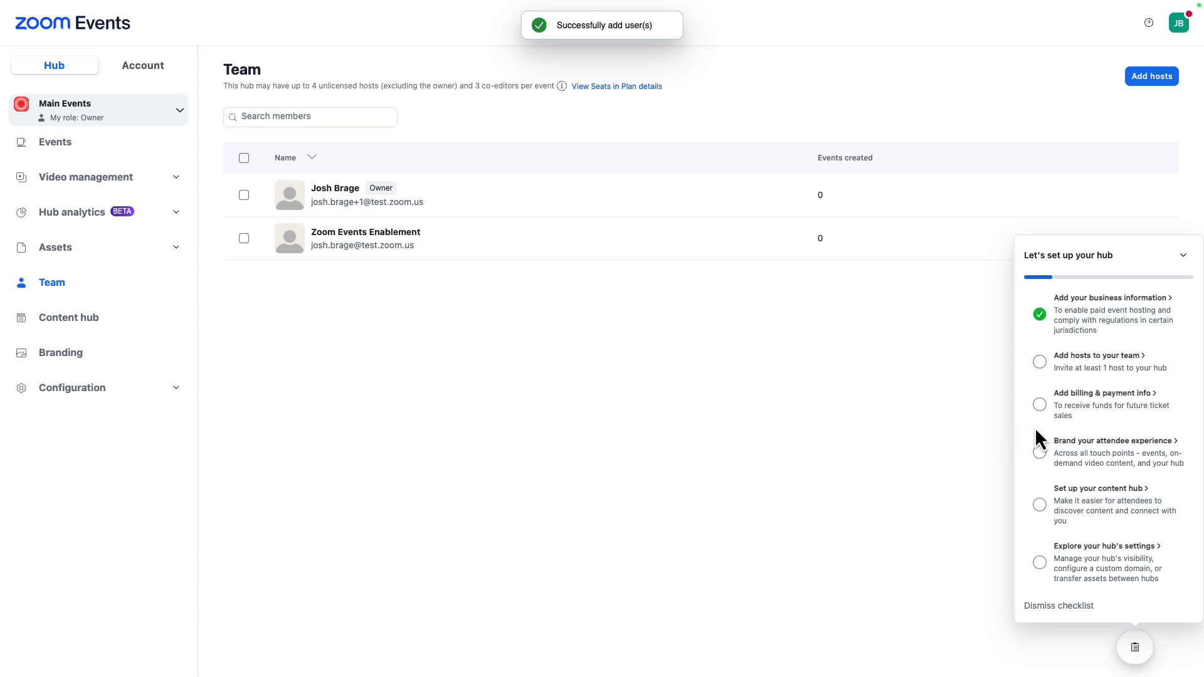
- Save United States as the payout country and link the corporate PayPal account for payouts
{"action": "left_click", "coordinate": [1108, 394]}
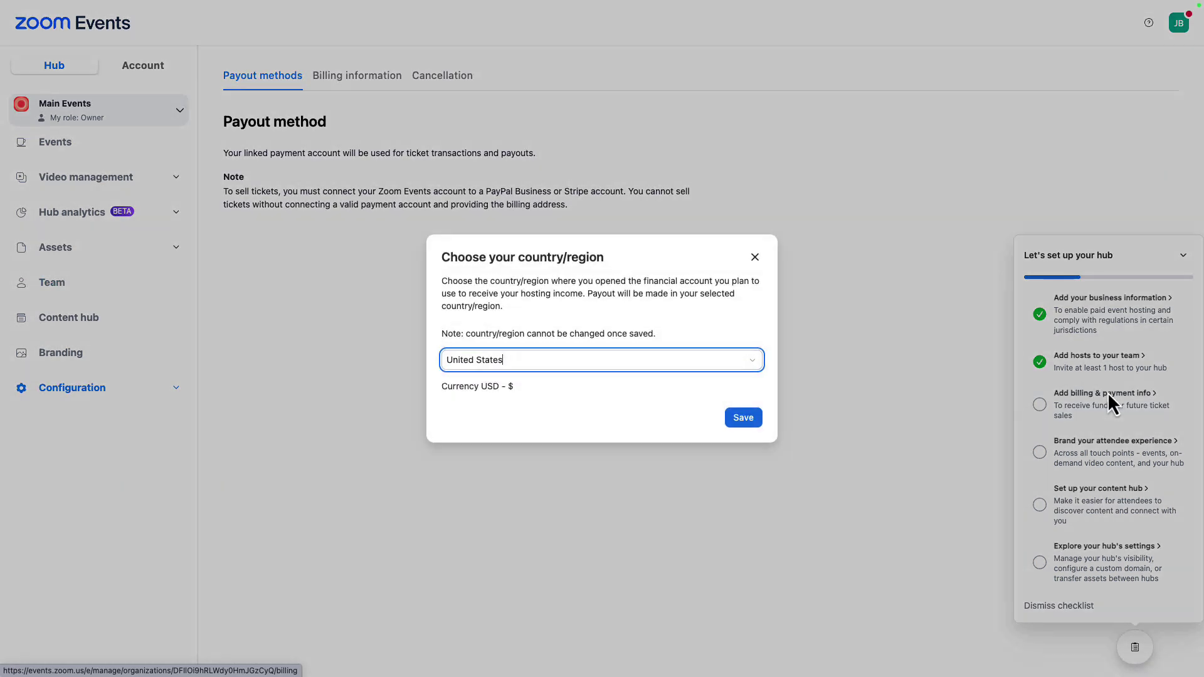
{"action": "left_click", "coordinate": [742, 423]}
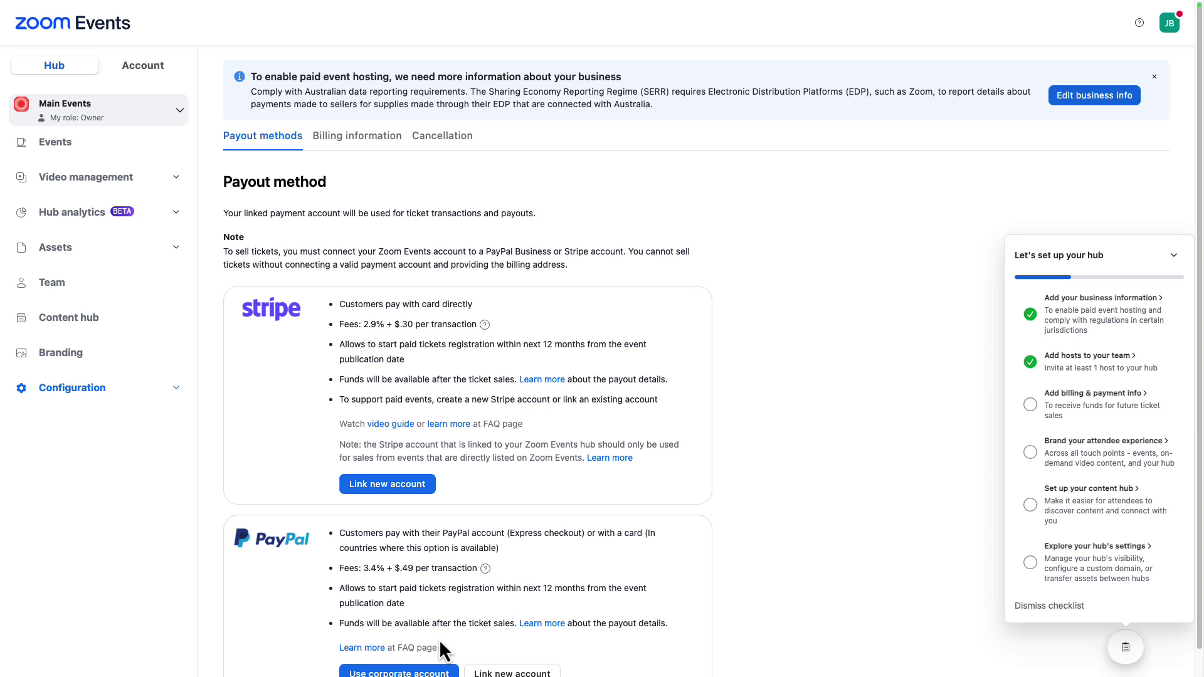
{"action": "scroll", "coordinate": [459, 599], "scroll_direction": "down", "scroll_amount": 1}
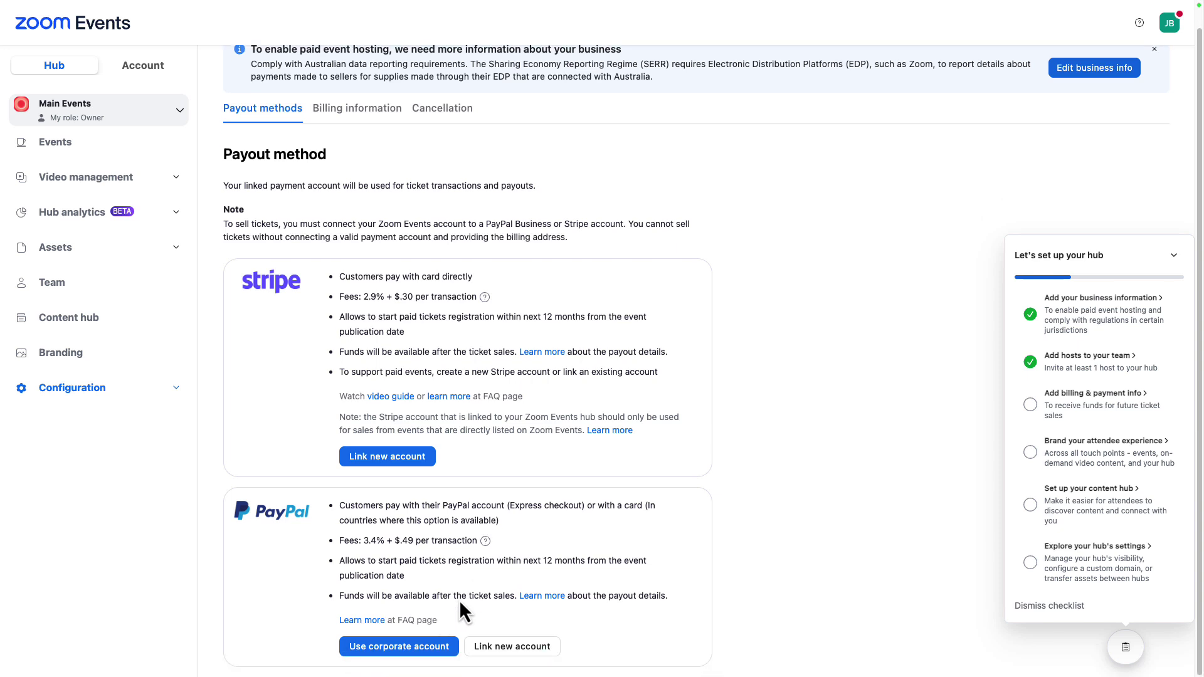
{"action": "left_click", "coordinate": [411, 649]}
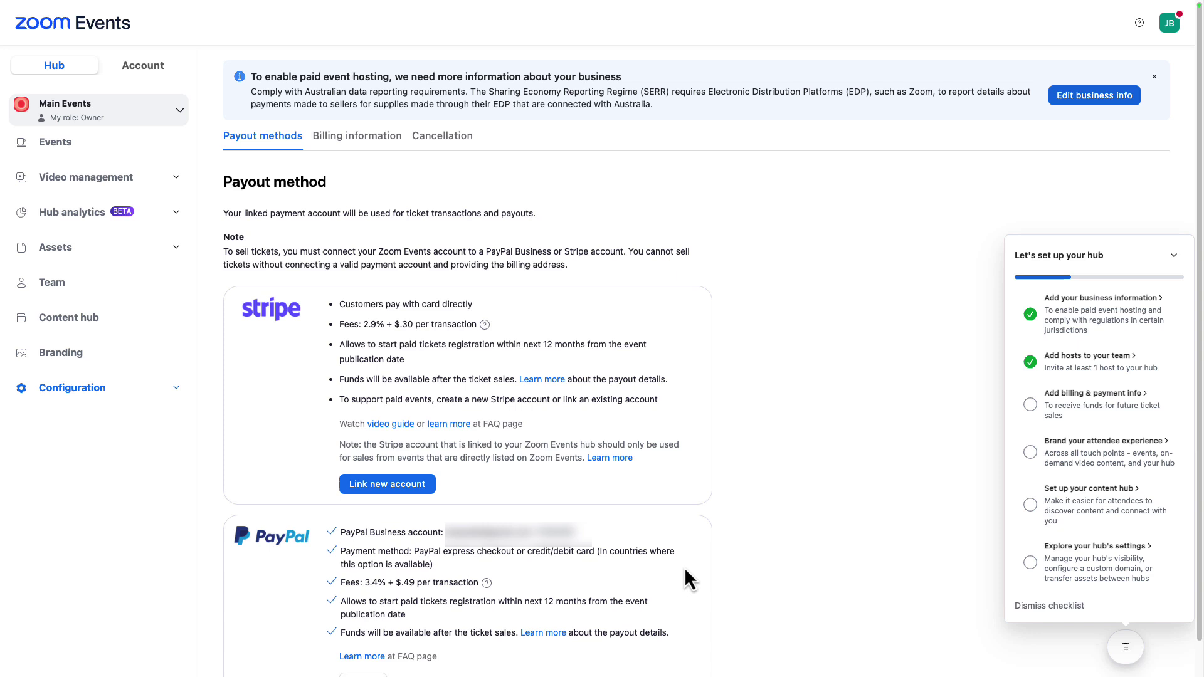
- Enter the company name and billing address, save it, and accept the suggested corrected address
{"action": "left_click", "coordinate": [357, 135]}
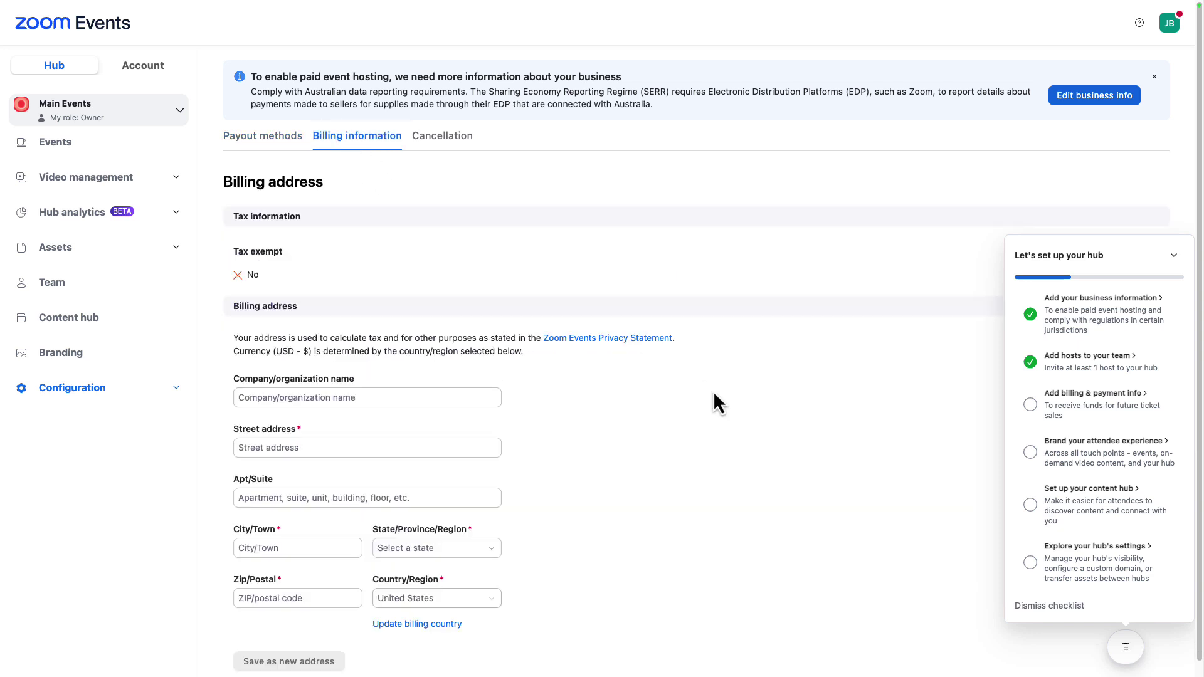
{"action": "left_click", "coordinate": [361, 395]}
{"action": "type", "text": "Zoom Video Communciations"}
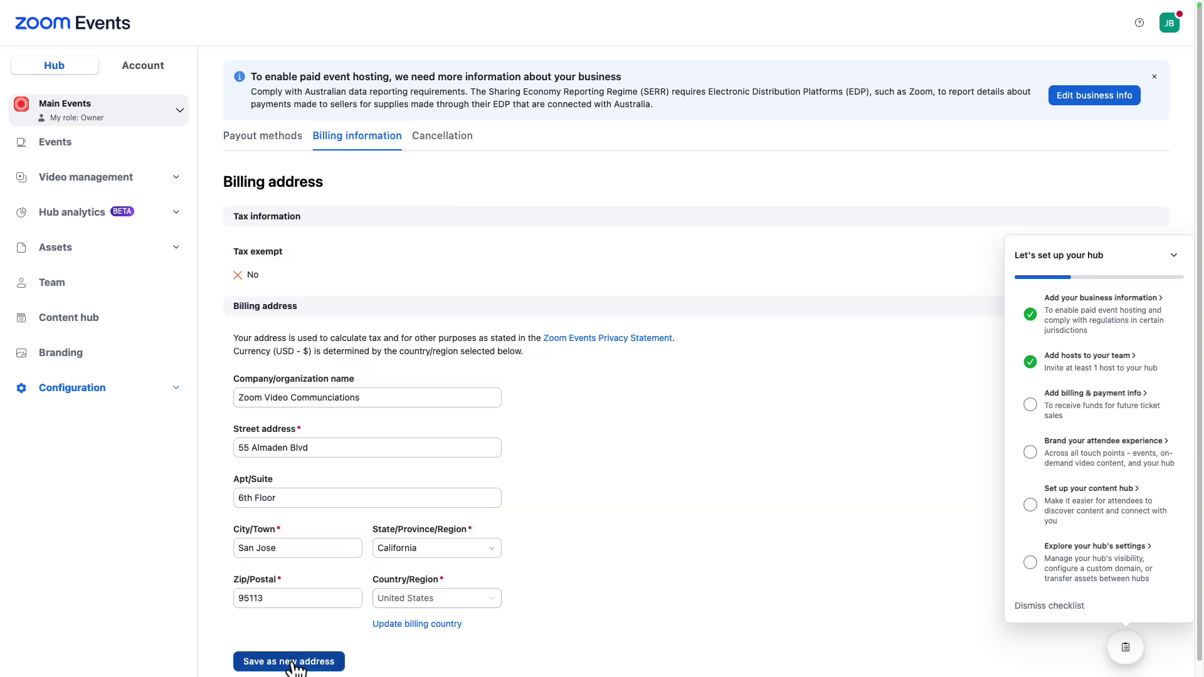
{"action": "left_click", "coordinate": [293, 665]}
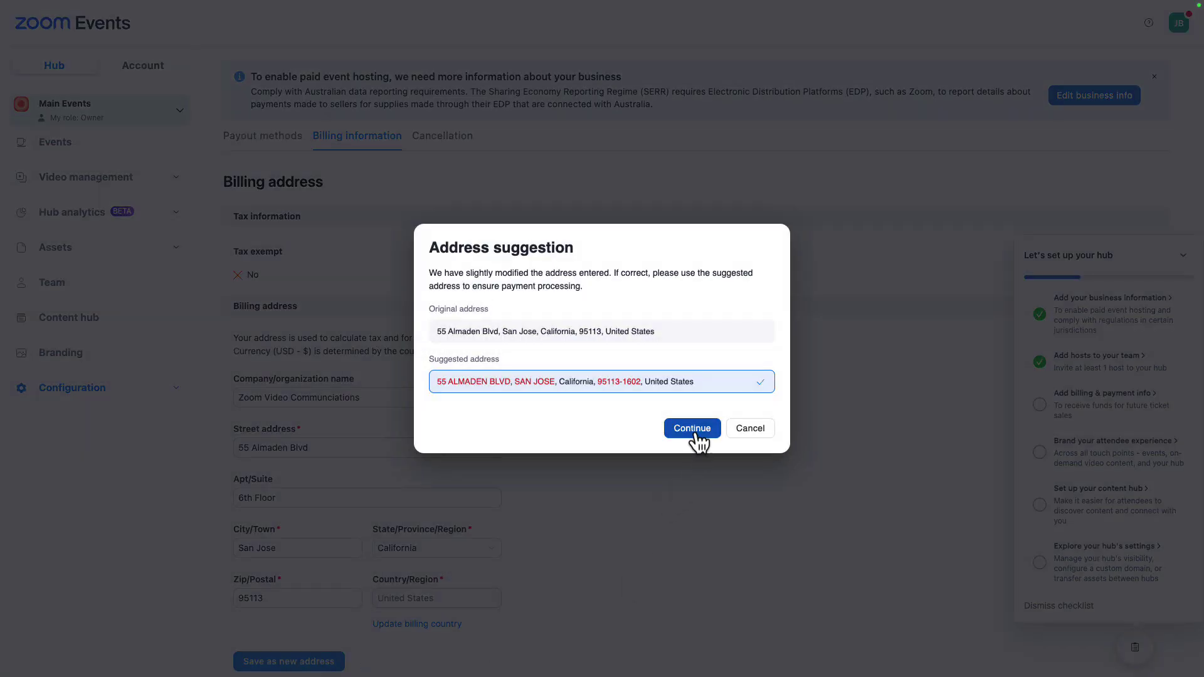
{"action": "left_click", "coordinate": [693, 431]}
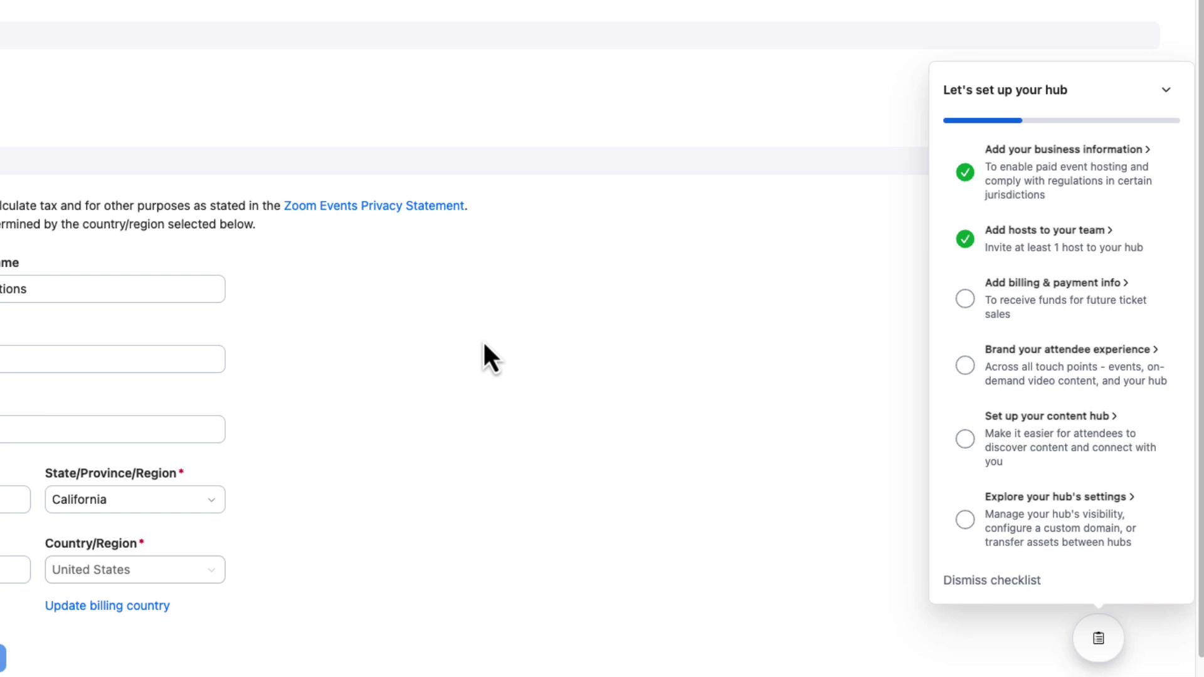
- Open hub branding and try Zoom templates #4 and #3 on the colour palette
{"action": "left_click", "coordinate": [1009, 360]}
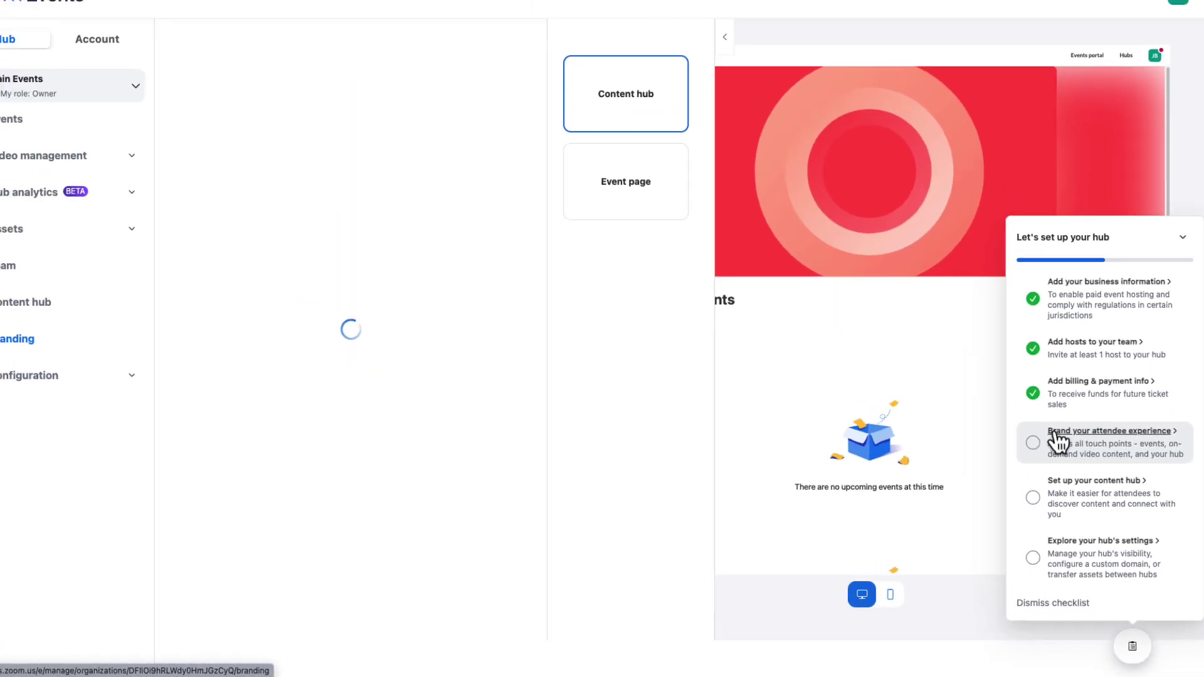
{"action": "left_click", "coordinate": [756, 70]}
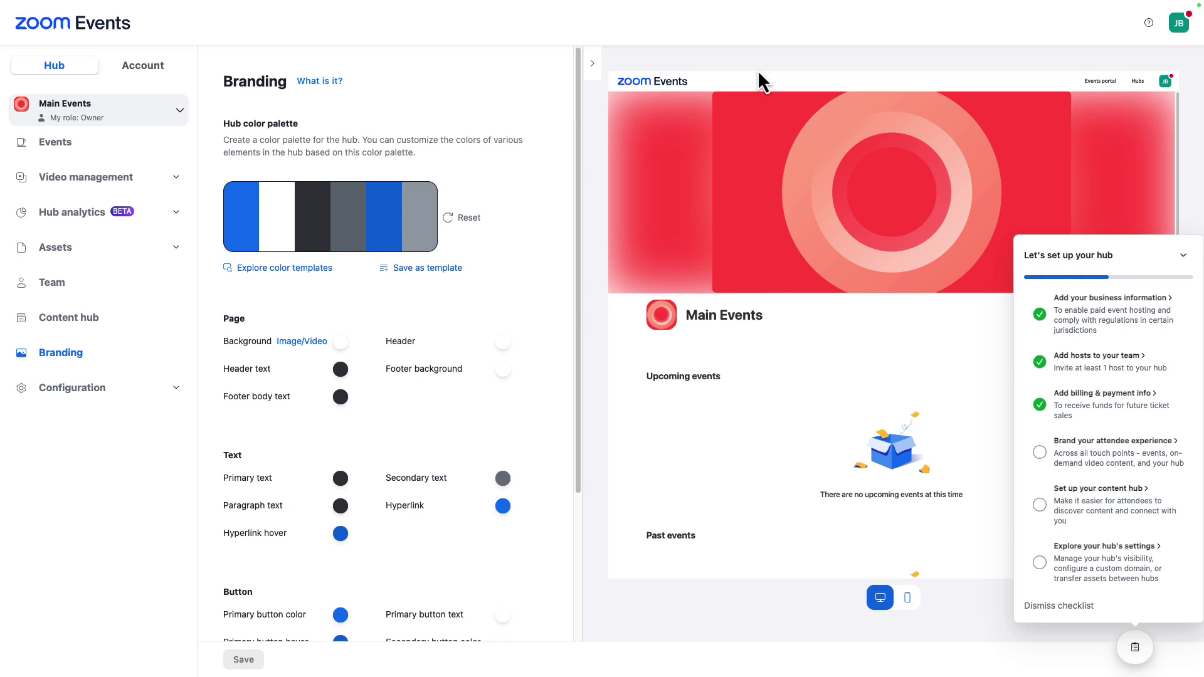
{"action": "left_click", "coordinate": [1013, 544]}
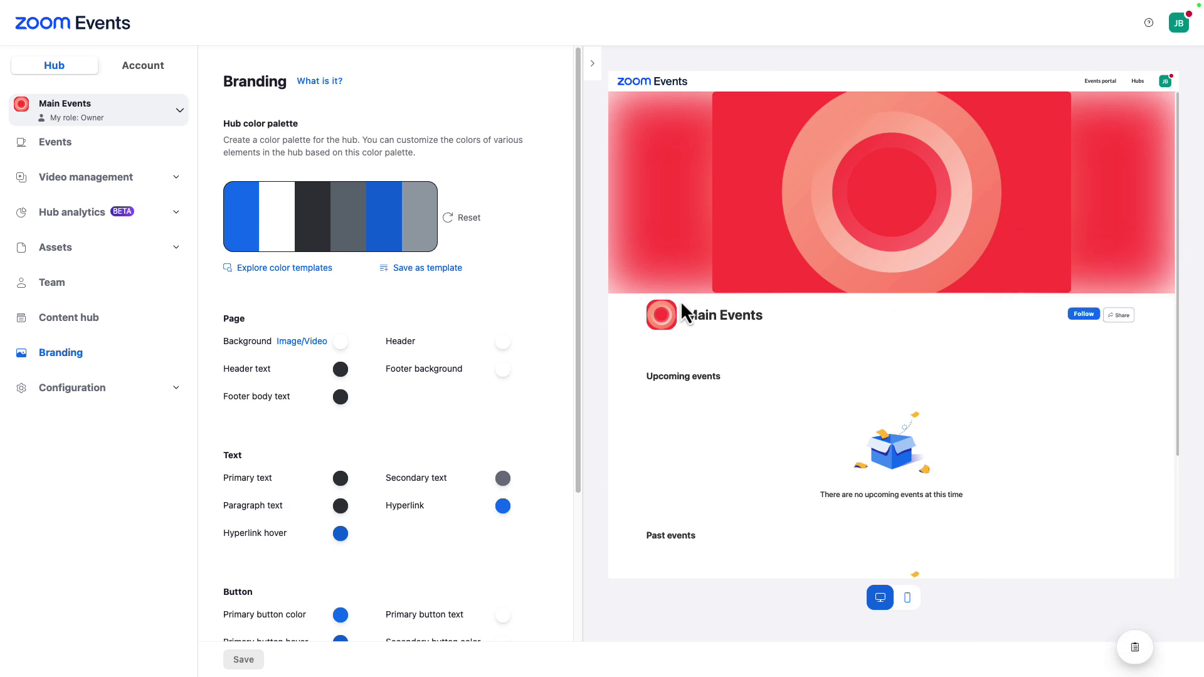
{"action": "left_click", "coordinate": [274, 268]}
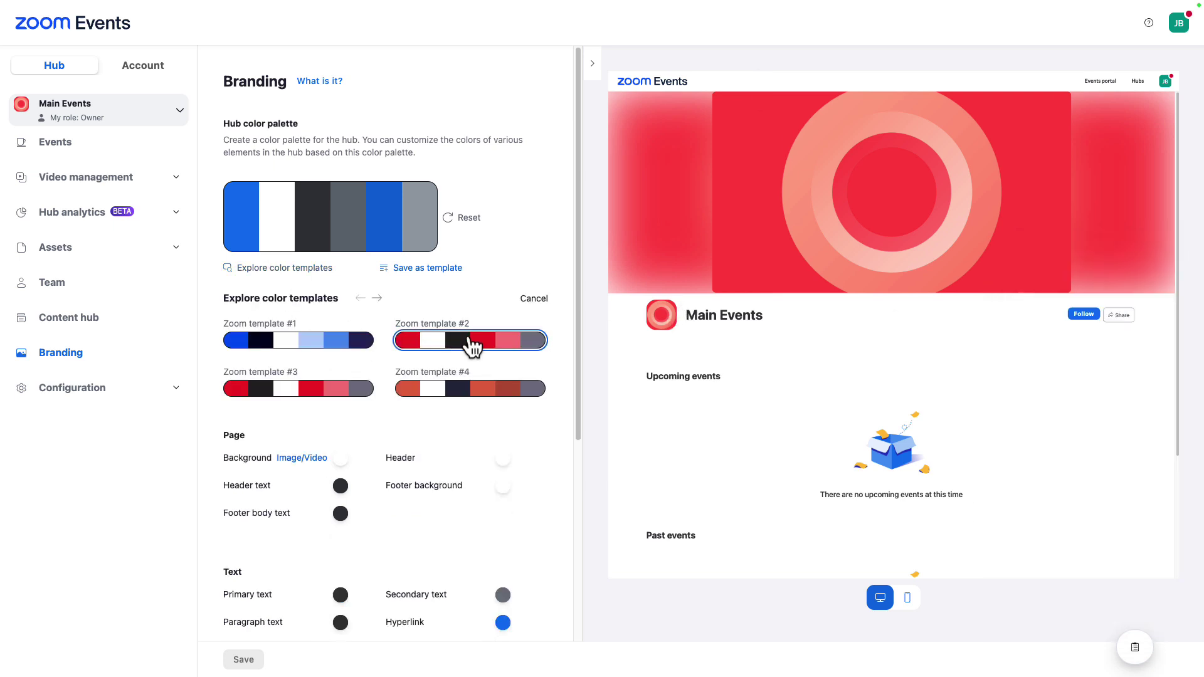
{"action": "left_click", "coordinate": [444, 395]}
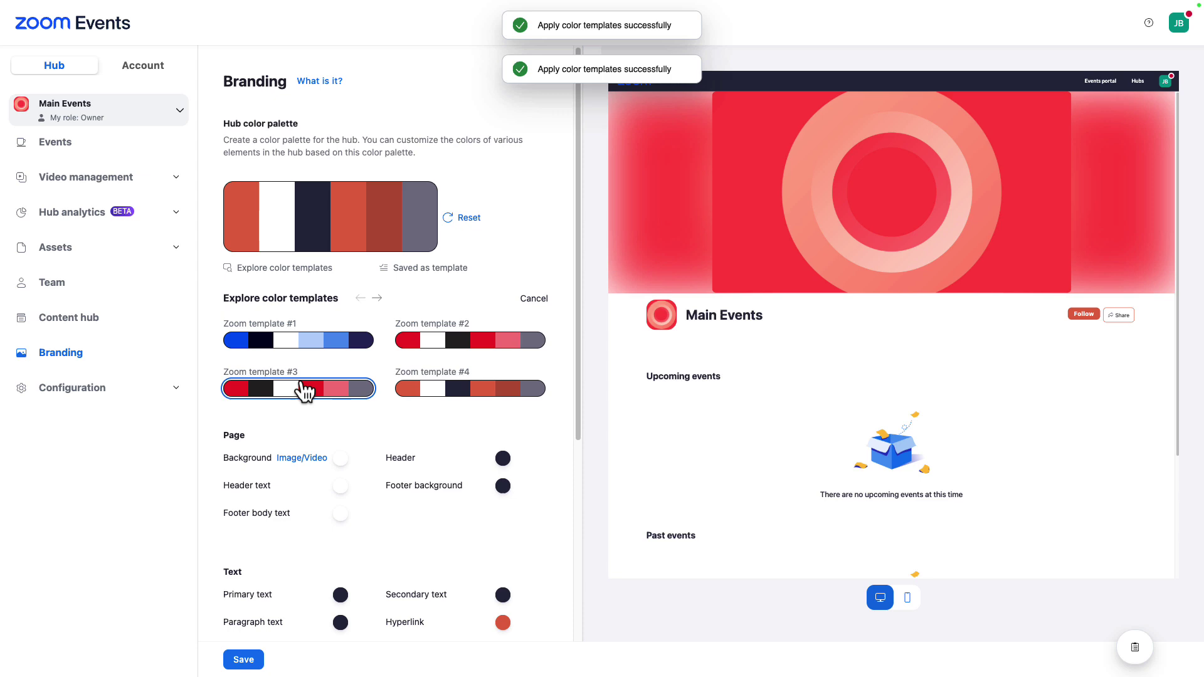
{"action": "left_click", "coordinate": [303, 390]}
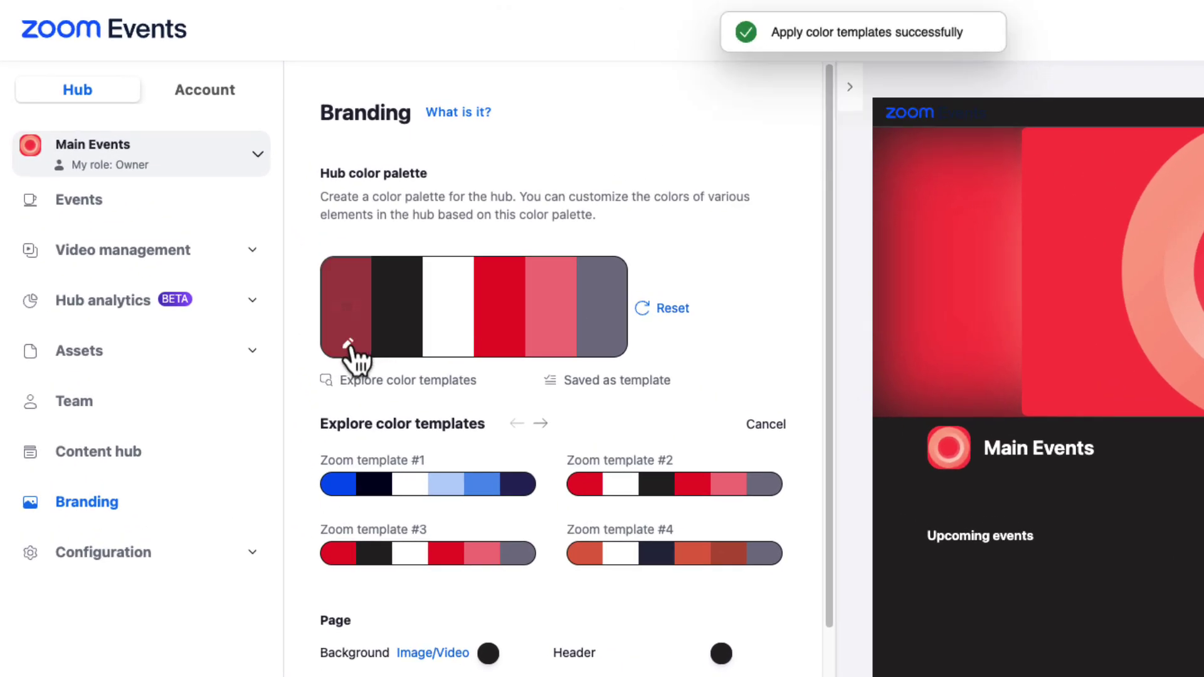
- Change the first palette colour to blue and adjust the second colour's hue
{"action": "left_click", "coordinate": [255, 255]}
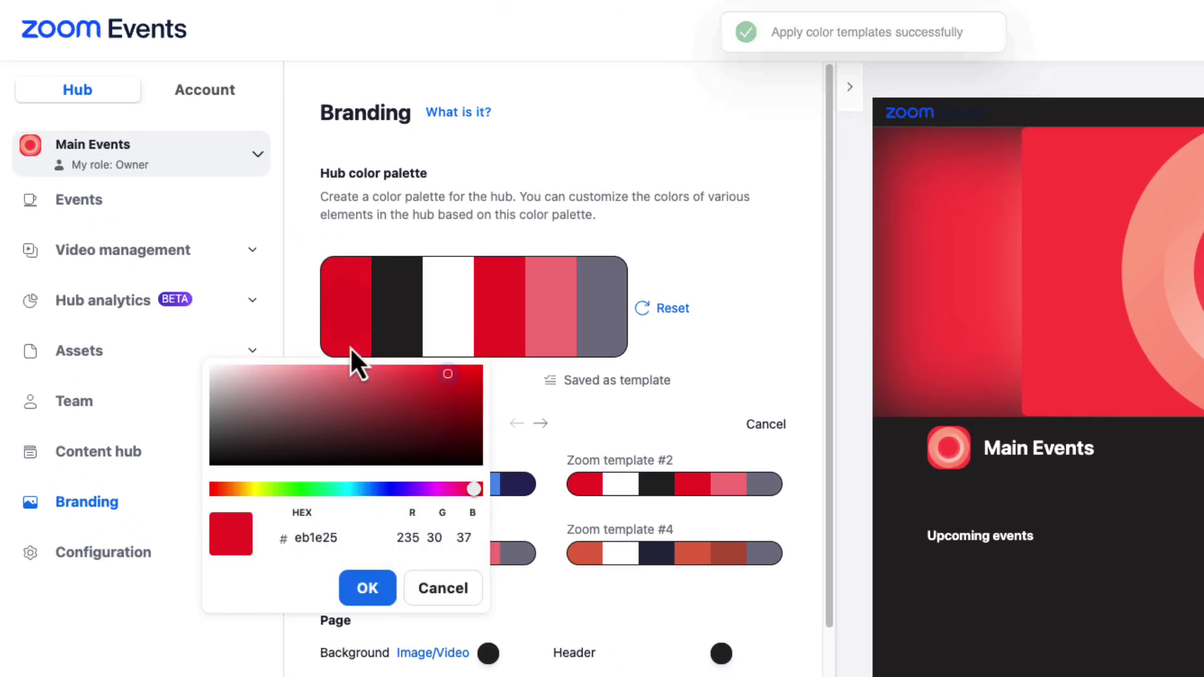
{"action": "double_click", "coordinate": [316, 538]}
{"action": "left_click_drag", "start_coordinate": [474, 489], "coordinate": [389, 489]}
{"action": "left_click", "coordinate": [352, 593]}
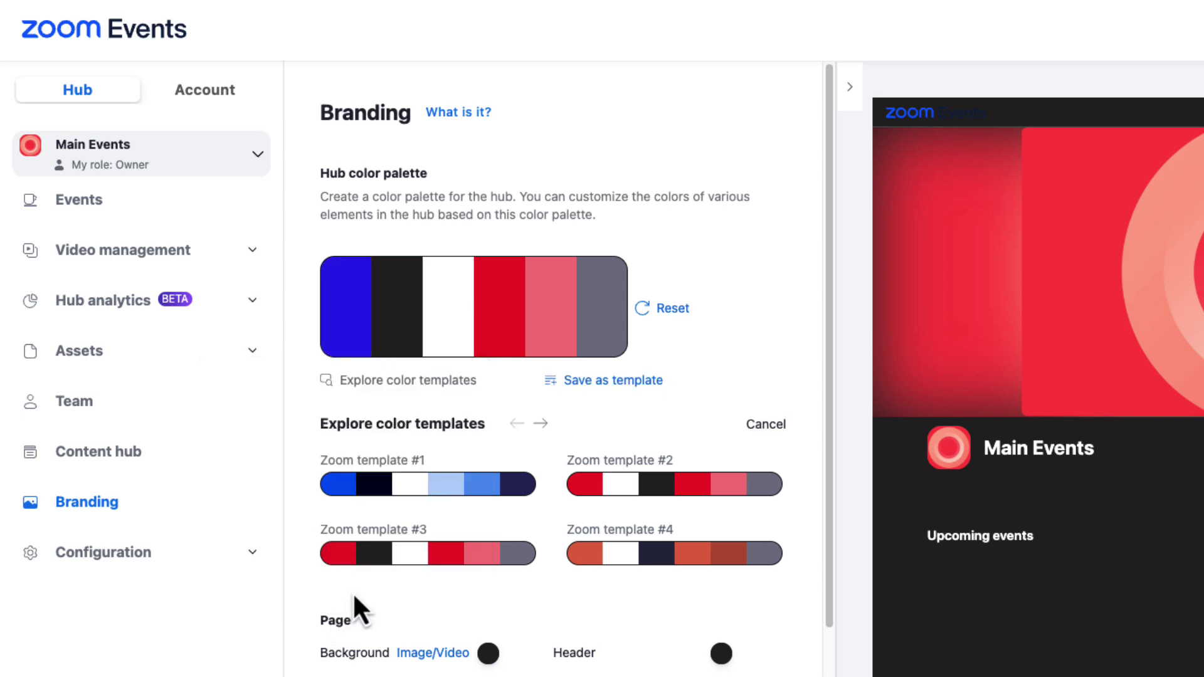
{"action": "left_click", "coordinate": [407, 351]}
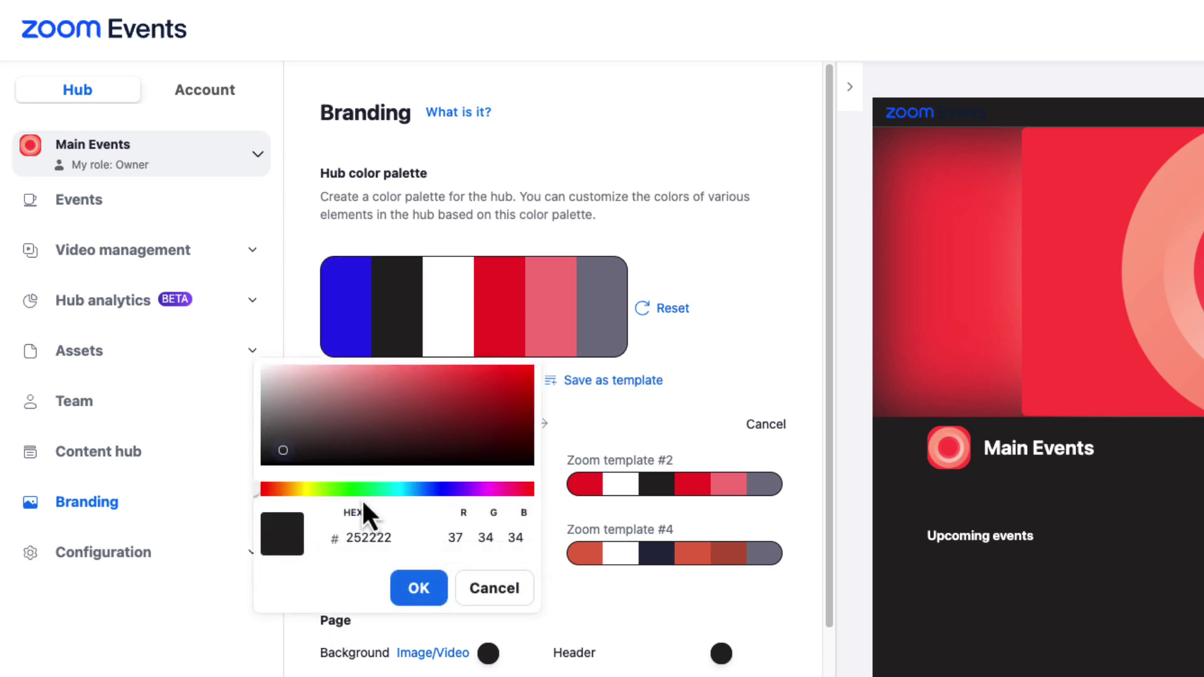
{"action": "left_click", "coordinate": [338, 489]}
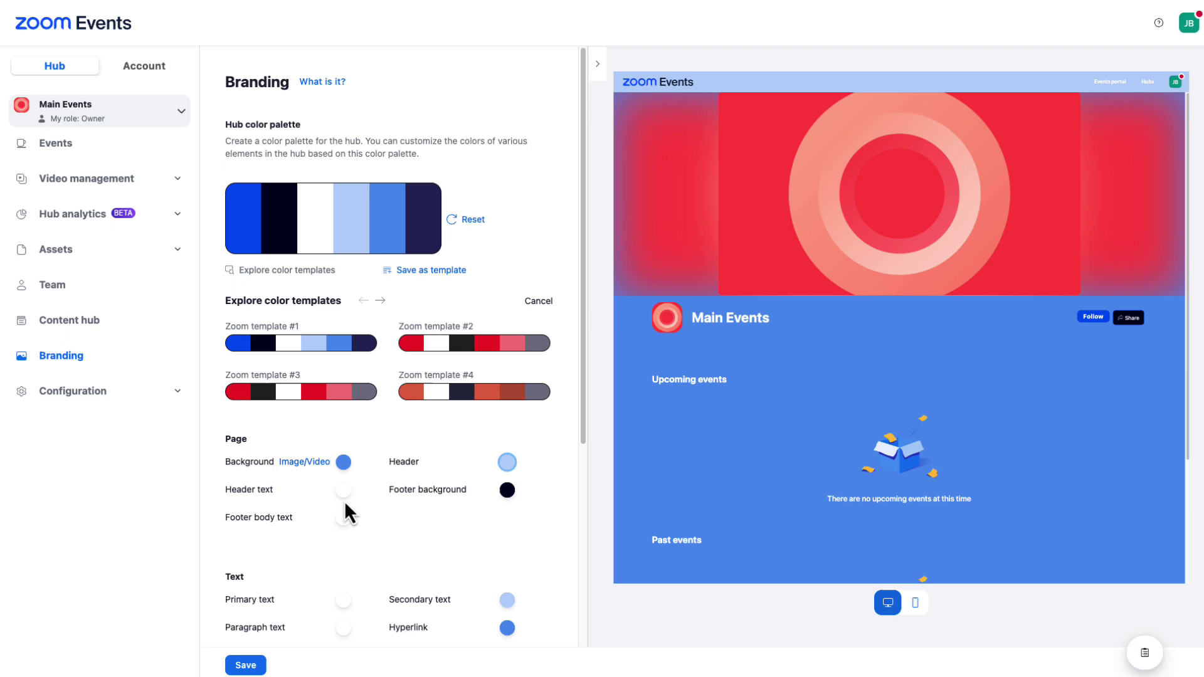
- Apply Zoom template #1 and save the hub branding
{"action": "scroll", "coordinate": [345, 505], "scroll_direction": "down", "scroll_amount": 6}
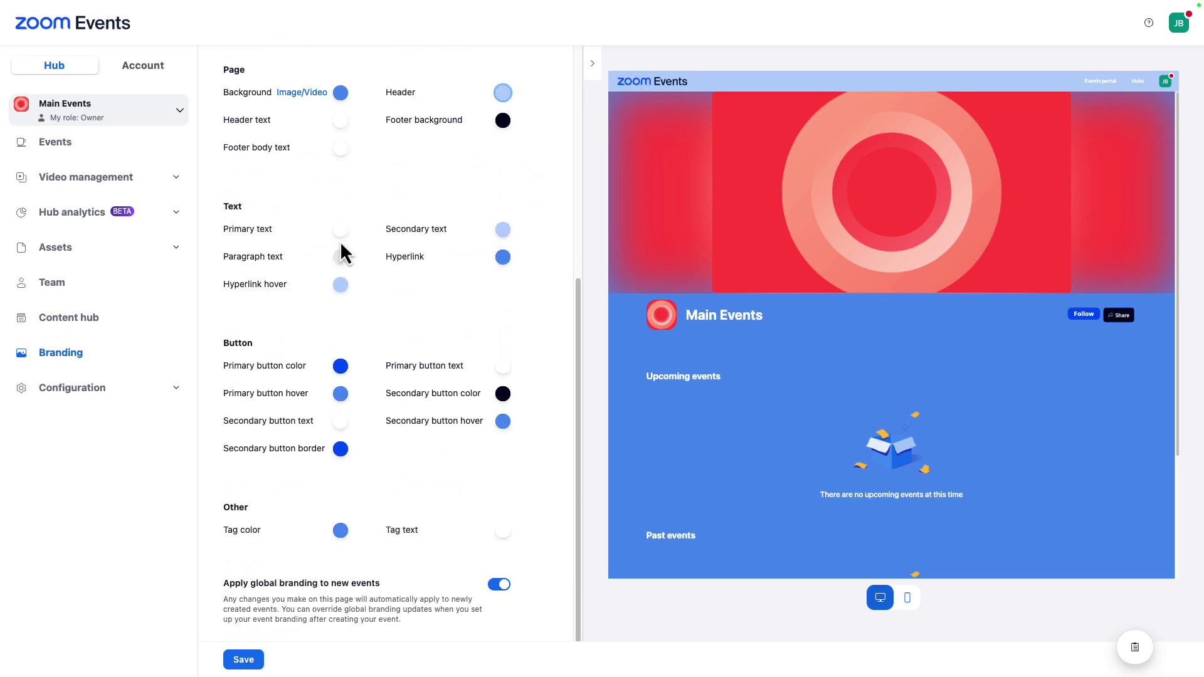
{"action": "left_click", "coordinate": [243, 660]}
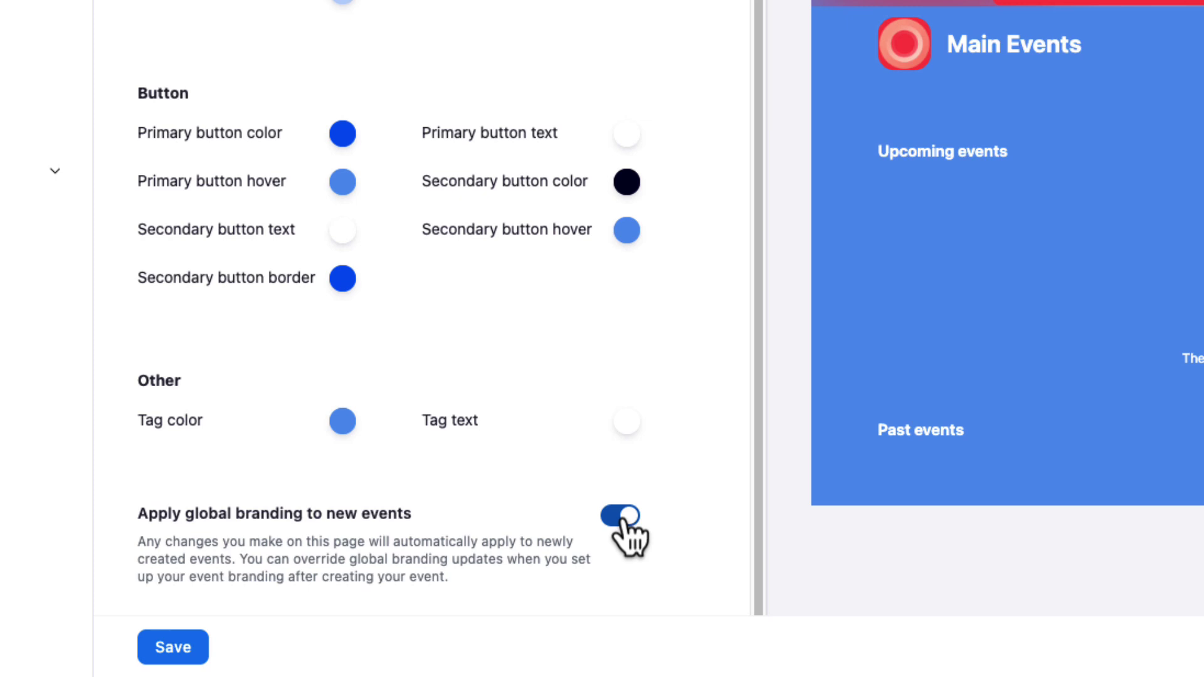
{"action": "left_click", "coordinate": [188, 652]}
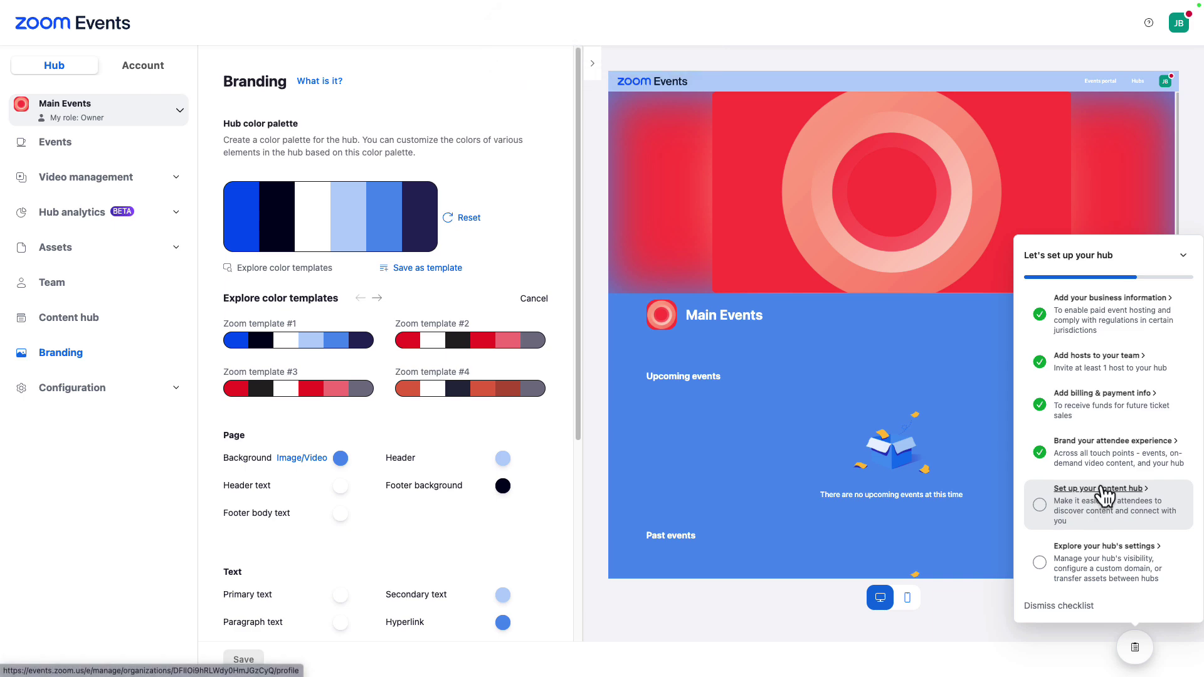
- Open the content hub page and bring up the Select image dialog for the hub logo
{"action": "left_click", "coordinate": [1104, 494]}
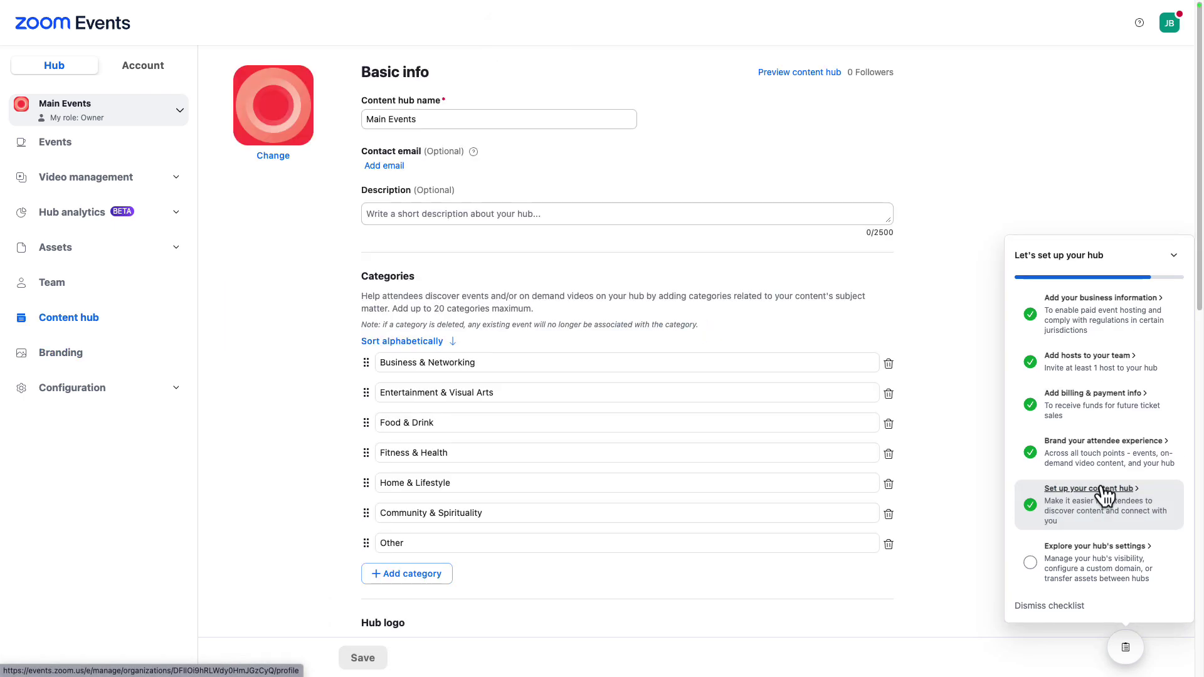
{"action": "left_click", "coordinate": [273, 155]}
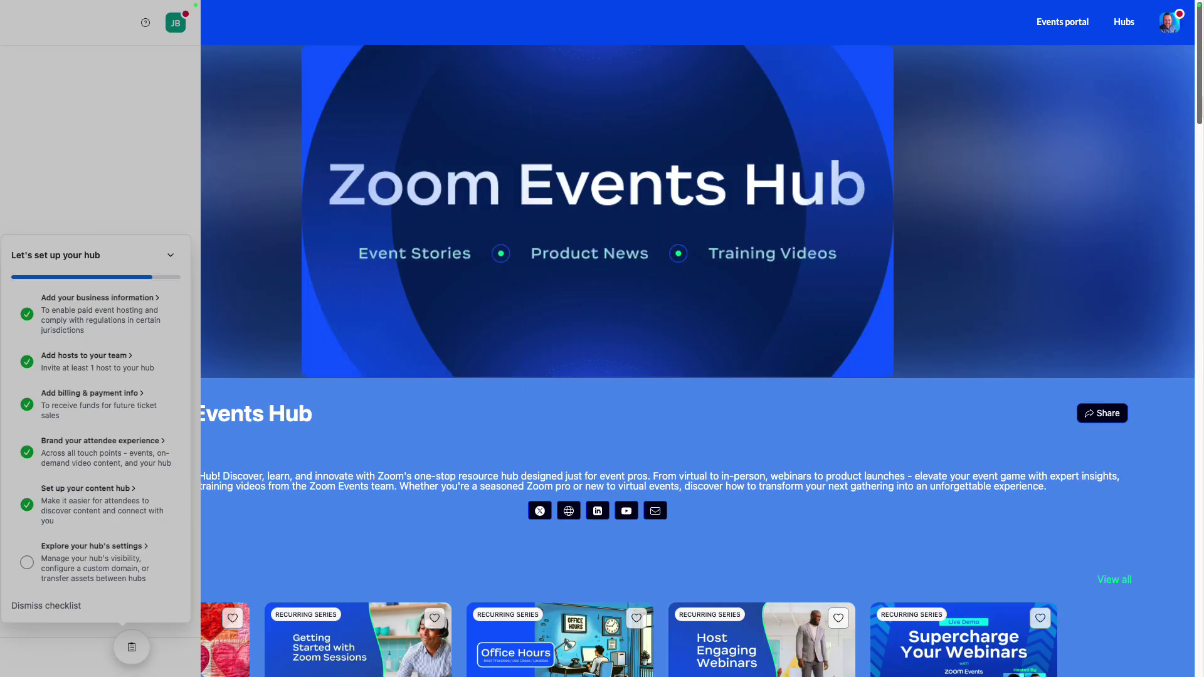
{"action": "scroll", "coordinate": [602, 338], "scroll_direction": "down", "scroll_amount": 5}
{"action": "scroll", "coordinate": [602, 338], "scroll_direction": "down", "scroll_amount": 6}
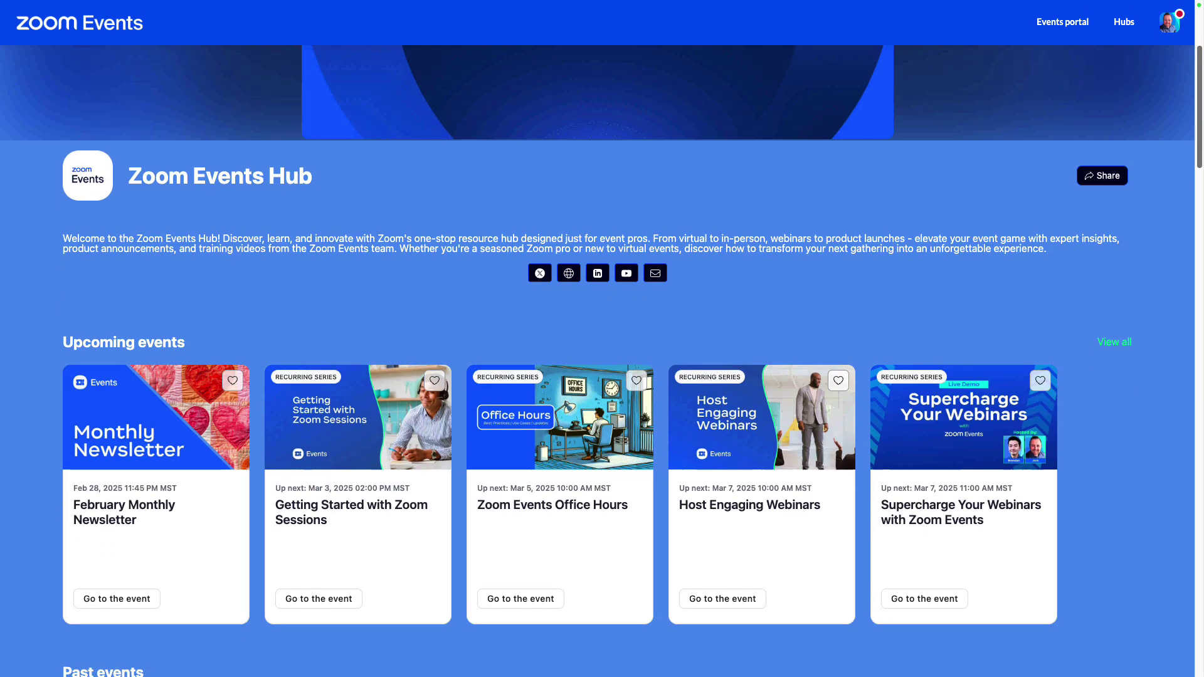
{"action": "scroll", "coordinate": [602, 338], "scroll_direction": "down", "scroll_amount": 5}
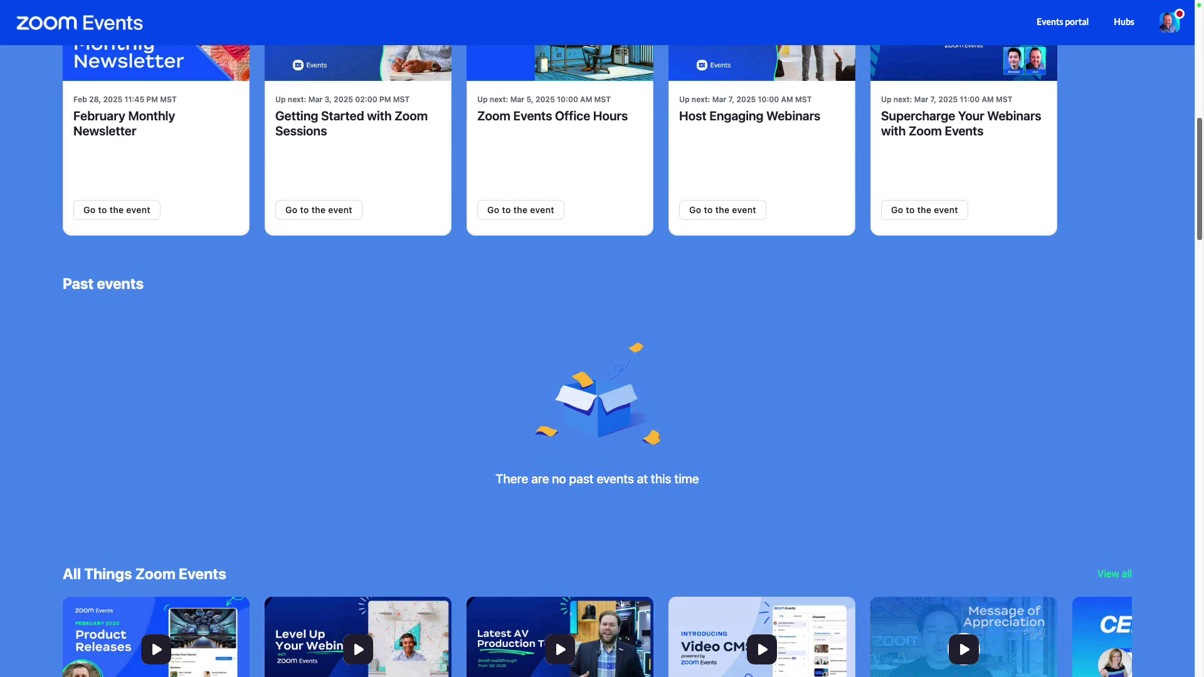
{"action": "scroll", "coordinate": [602, 338], "scroll_direction": "down", "scroll_amount": 4}
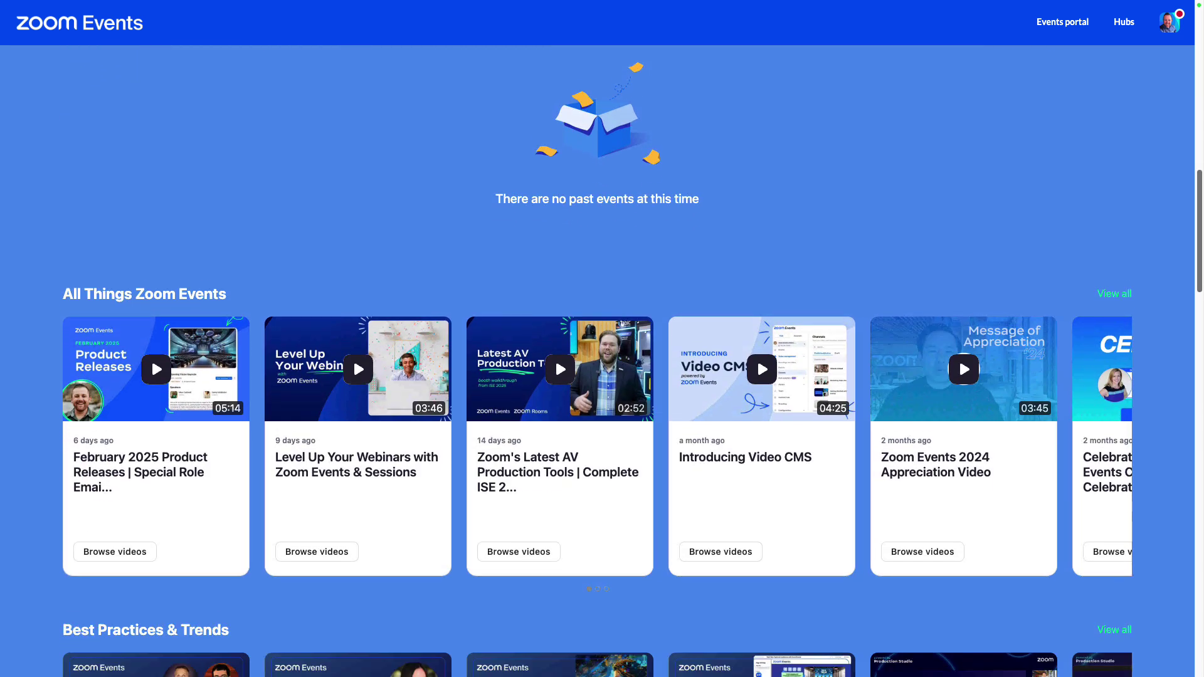
{"action": "scroll", "coordinate": [602, 339], "scroll_direction": "down", "scroll_amount": 1}
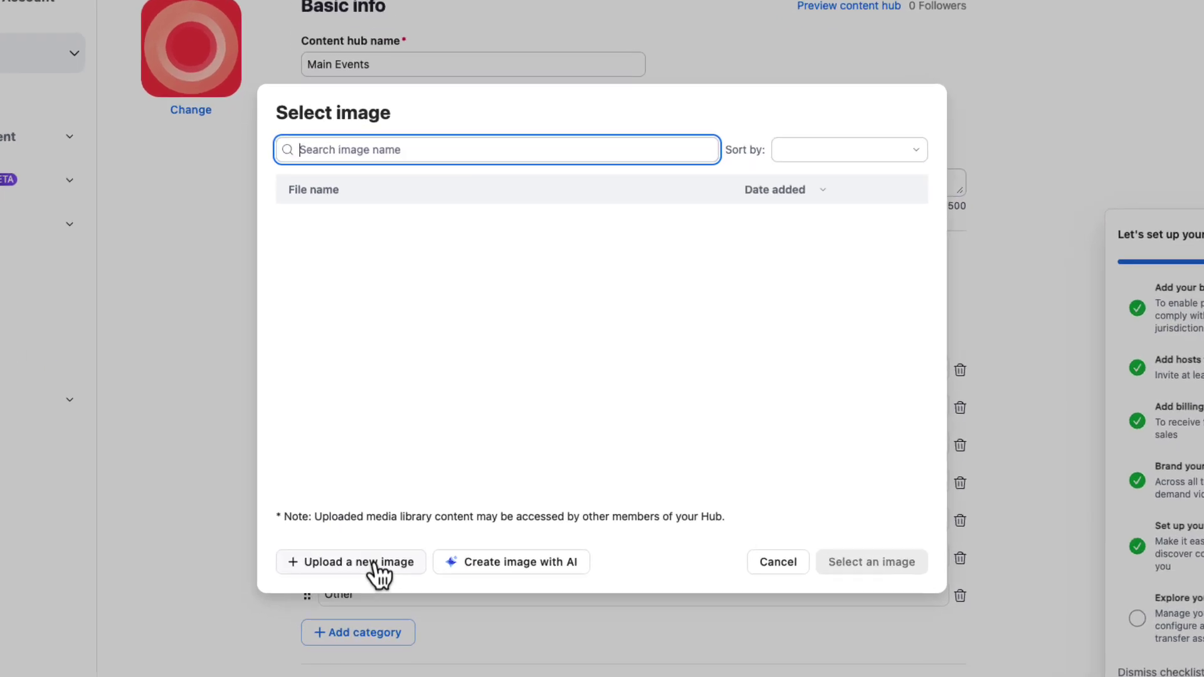
- Generate an AI image of a futuristic office with monitors and coffee art, and apply it as the logo
{"action": "left_click", "coordinate": [550, 568]}
{"action": "left_click", "coordinate": [449, 290]}
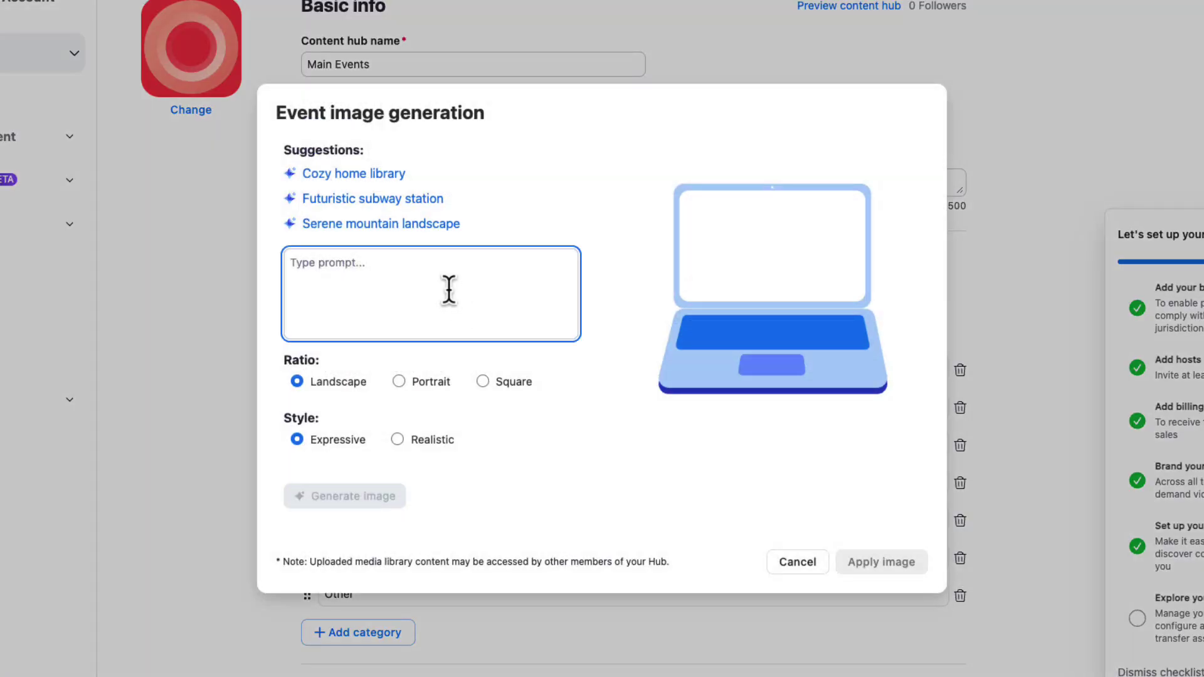
{"action": "type", "text": "image of futuristic office with modern computer monitors on desk with coffee art in the corner. modern furniture and large screen on the wall with modern a"}
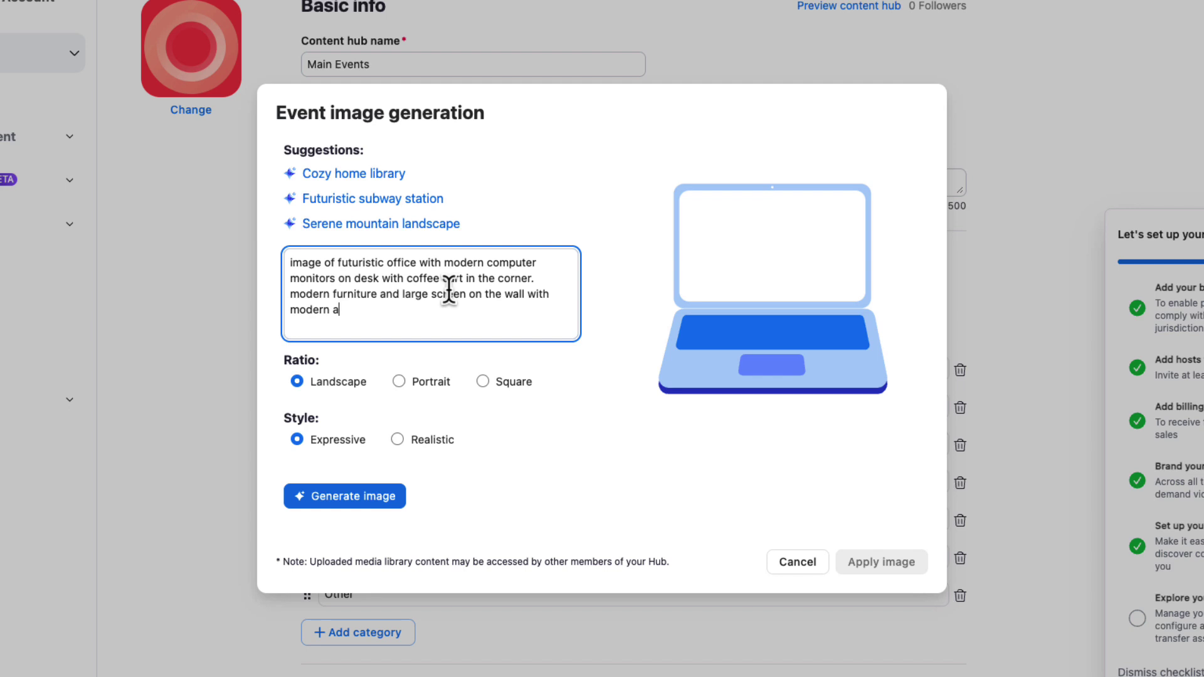
{"action": "type", "text": "rtwork"}
{"action": "left_click", "coordinate": [336, 497]}
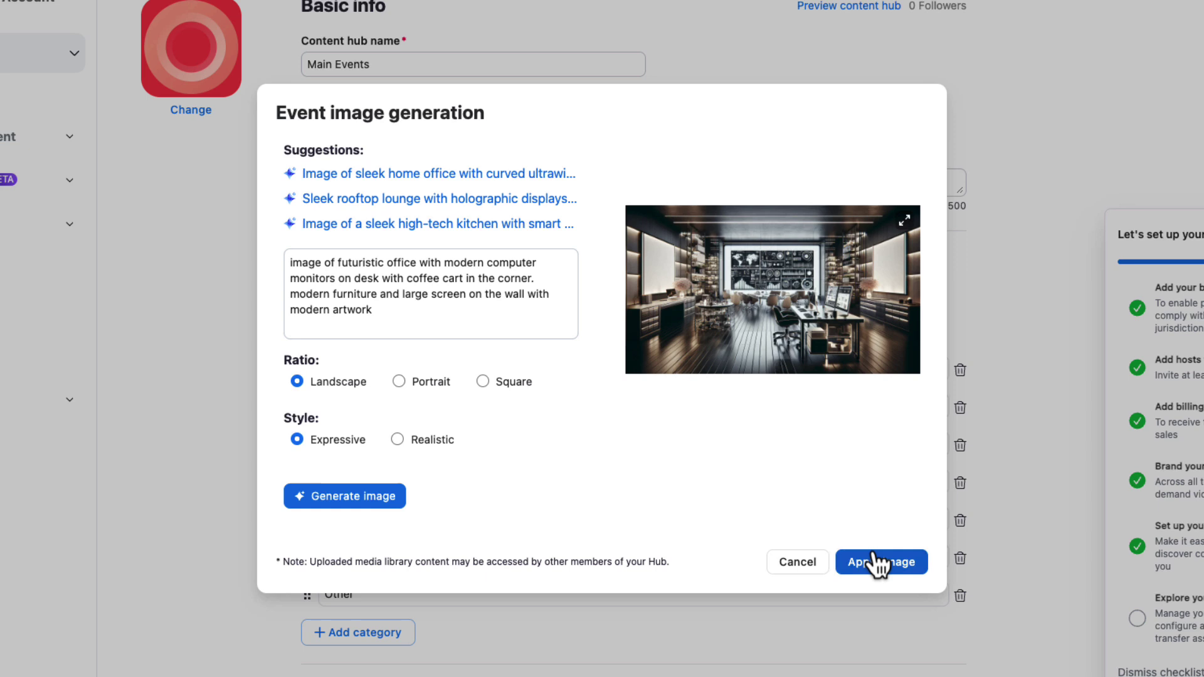
{"action": "left_click", "coordinate": [874, 564]}
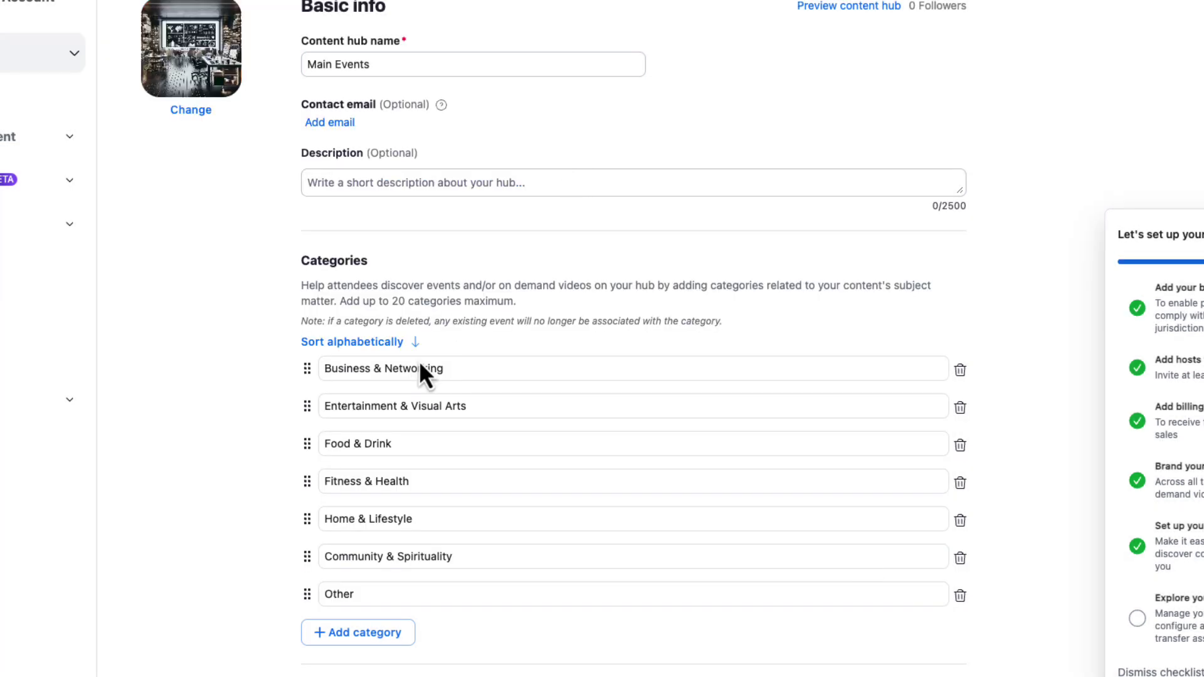
{"action": "left_click_drag", "start_coordinate": [314, 383], "coordinate": [314, 499]}
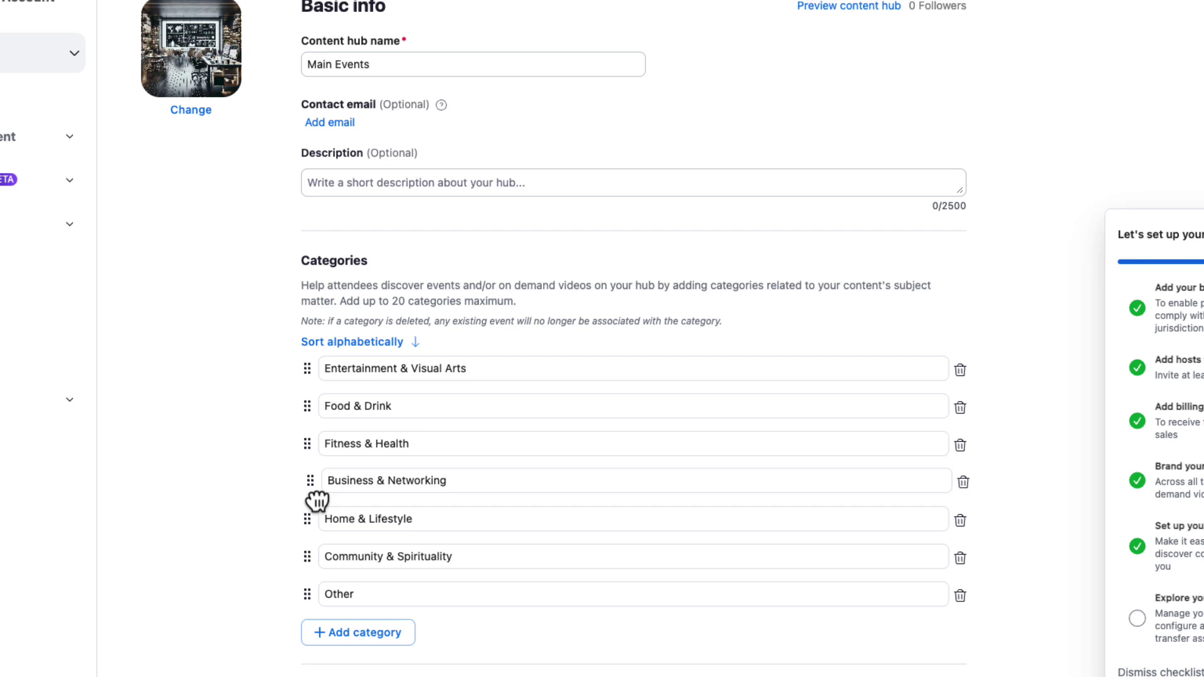
{"action": "left_click_drag", "start_coordinate": [309, 452], "coordinate": [317, 406]}
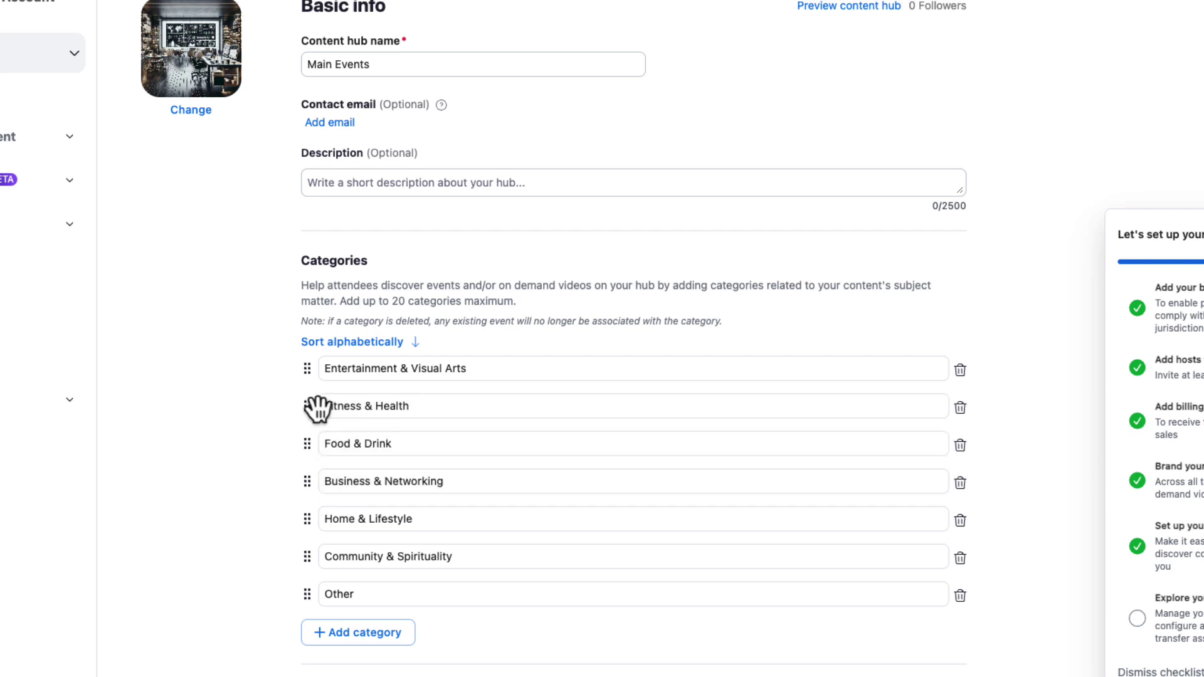
{"action": "scroll", "coordinate": [289, 393], "scroll_direction": "down", "scroll_amount": 12}
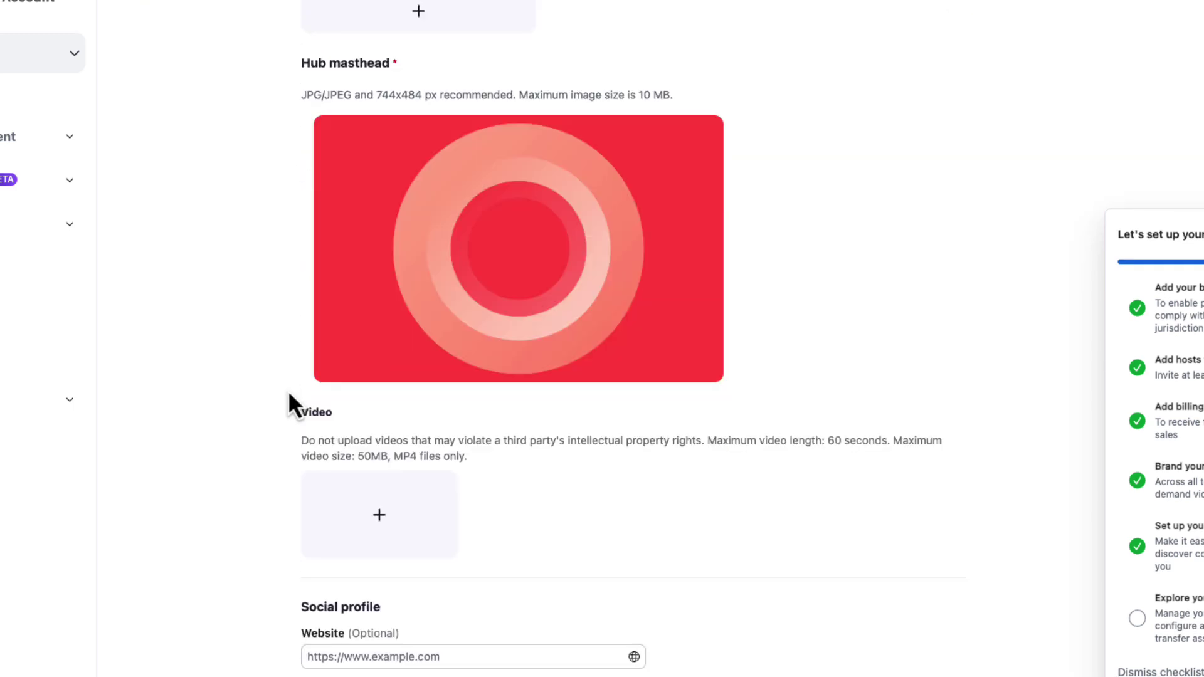
{"action": "scroll", "coordinate": [289, 393], "scroll_direction": "up", "scroll_amount": 1}
{"action": "mouse_move", "coordinate": [413, 395]}
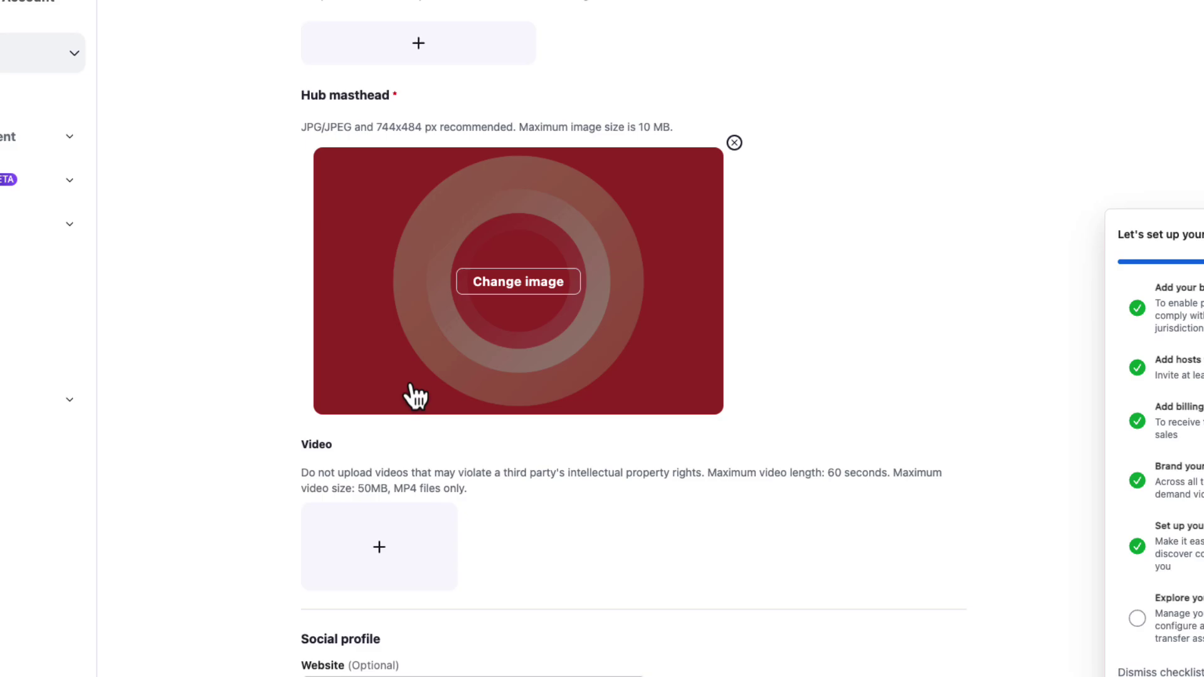
{"action": "scroll", "coordinate": [414, 395], "scroll_direction": "down", "scroll_amount": 5}
{"action": "left_click", "coordinate": [386, 426]}
{"action": "type", "text": "h"}
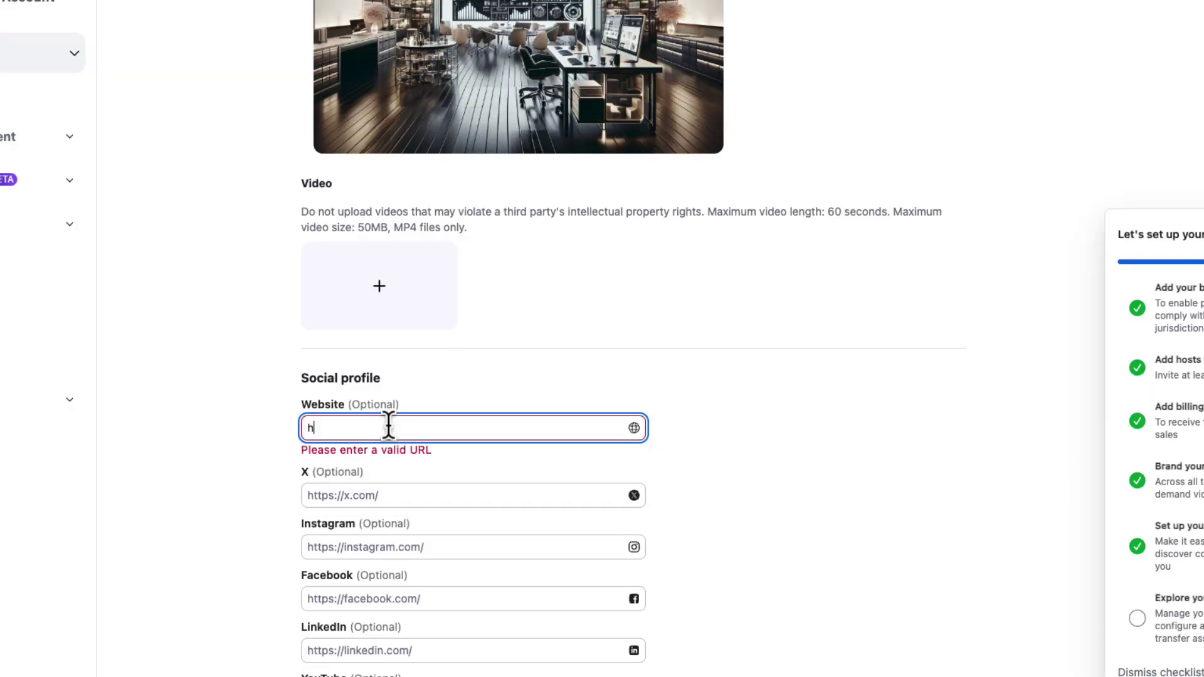
{"action": "type", "text": "ttp://www.company.com"}
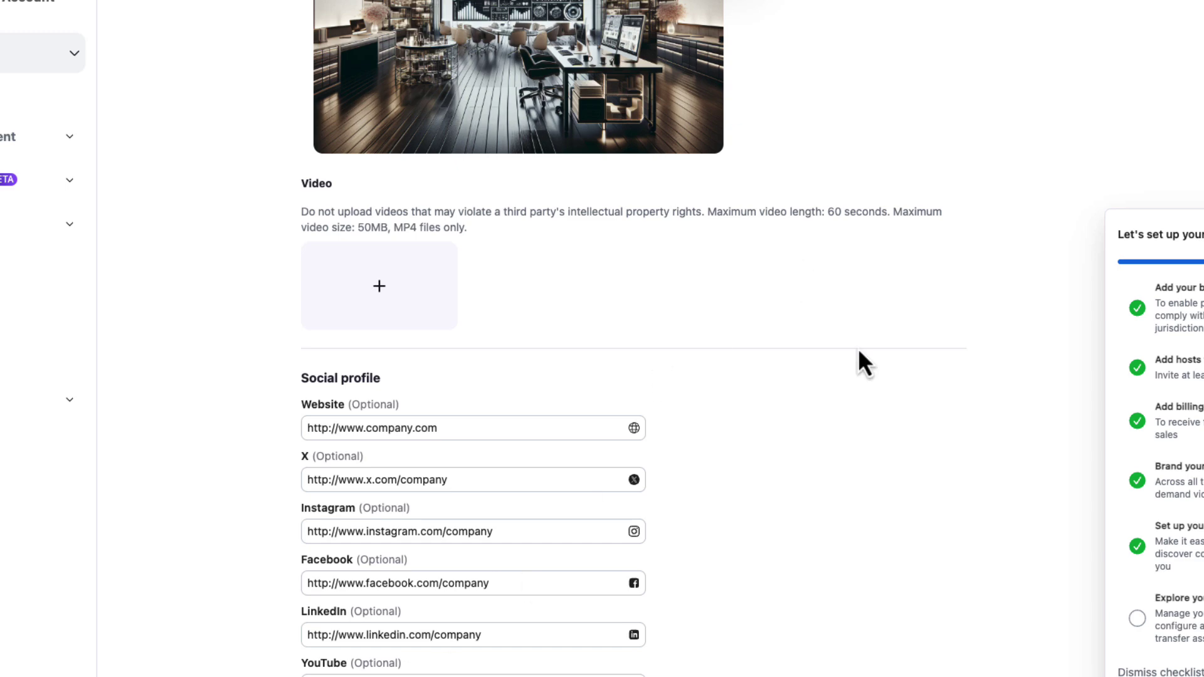
{"action": "scroll", "coordinate": [902, 405], "scroll_direction": "up", "scroll_amount": 15}
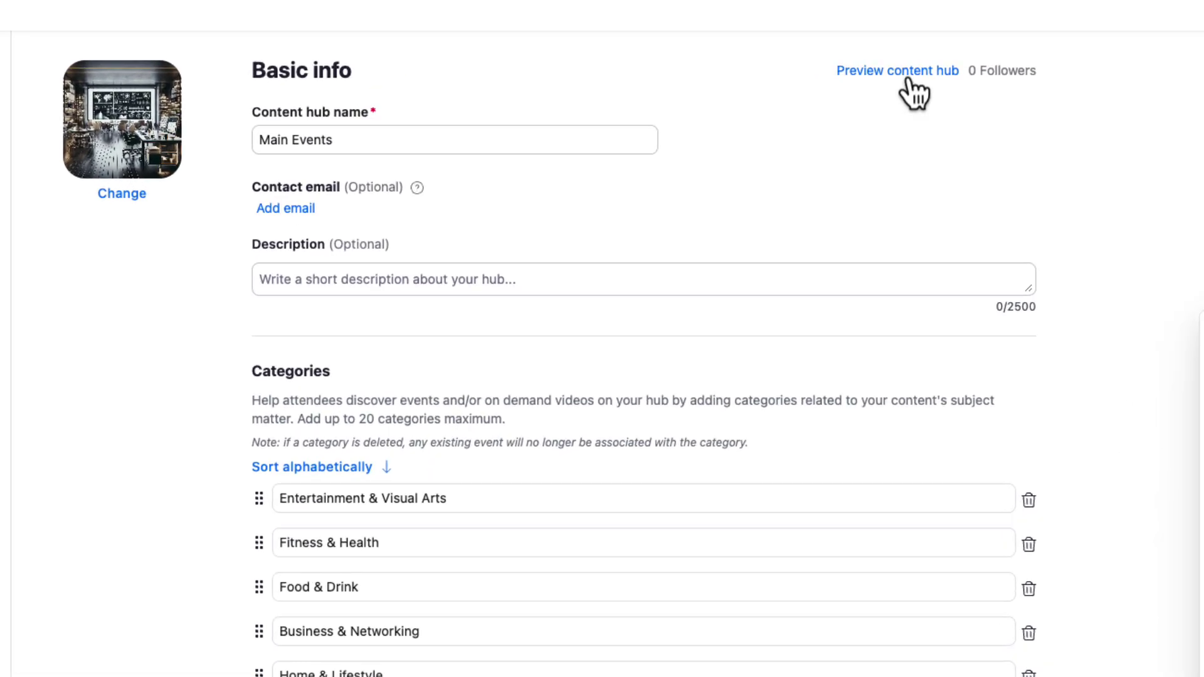
{"action": "left_click", "coordinate": [907, 79]}
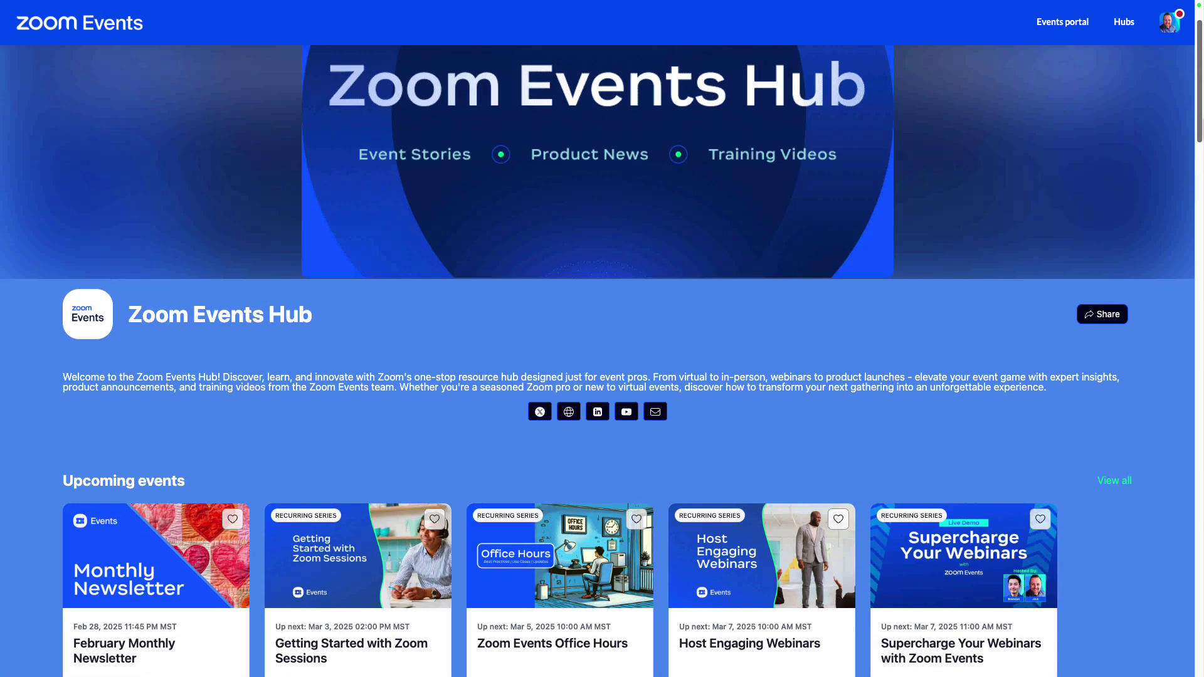
{"action": "scroll", "coordinate": [602, 361], "scroll_direction": "down", "scroll_amount": 5}
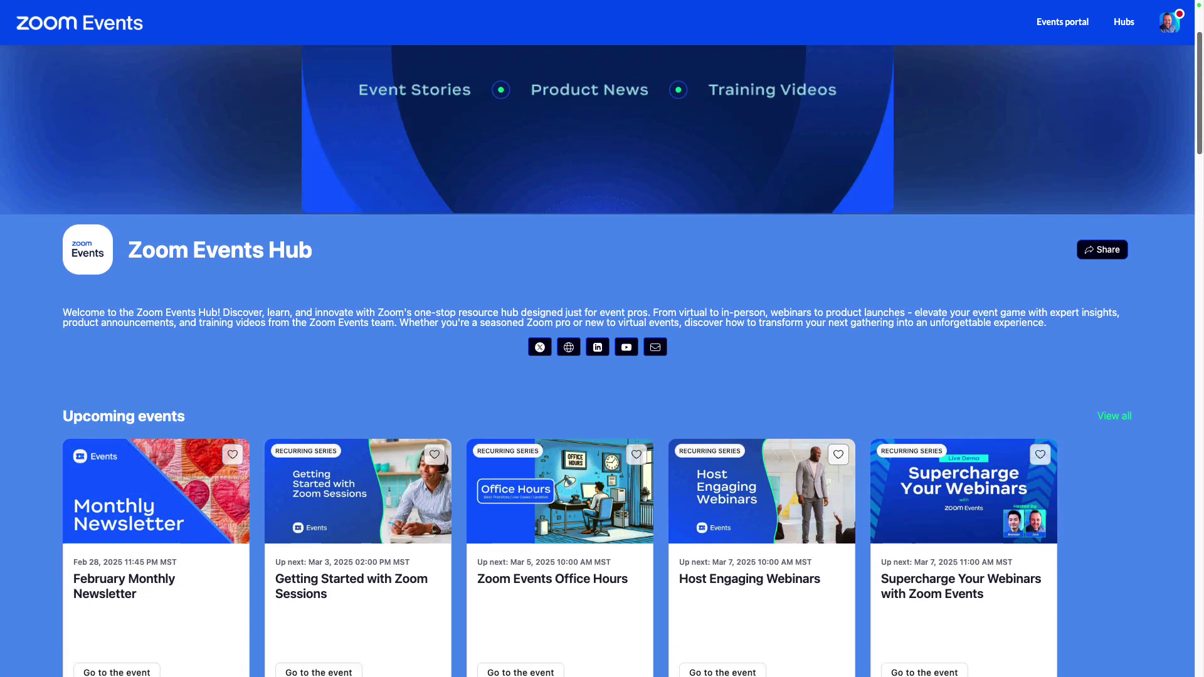
{"action": "scroll", "coordinate": [602, 361], "scroll_direction": "down", "scroll_amount": 6}
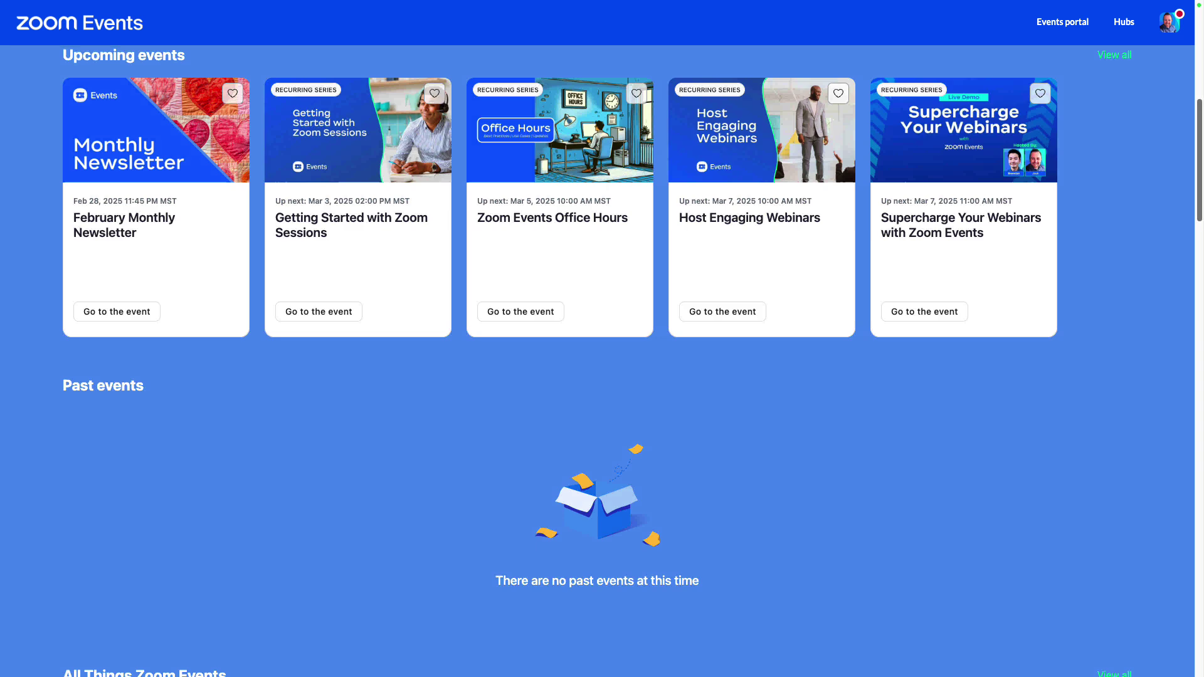
{"action": "scroll", "coordinate": [602, 361], "scroll_direction": "down", "scroll_amount": 4}
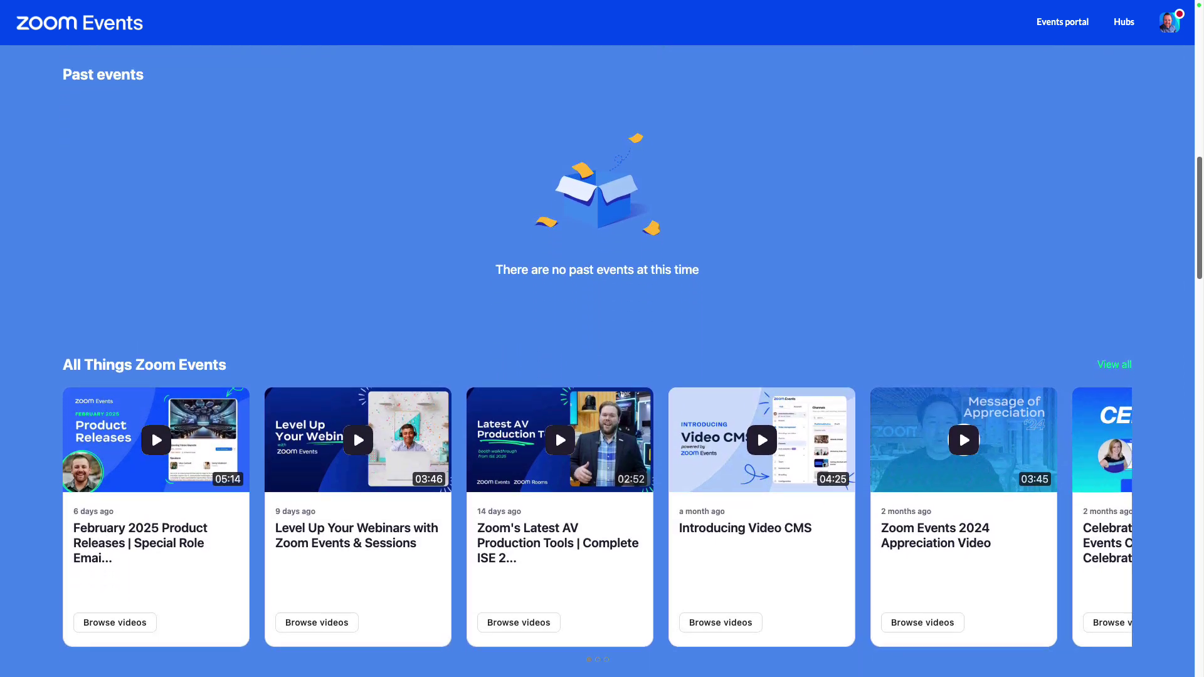
{"action": "scroll", "coordinate": [602, 362], "scroll_direction": "down", "scroll_amount": 1}
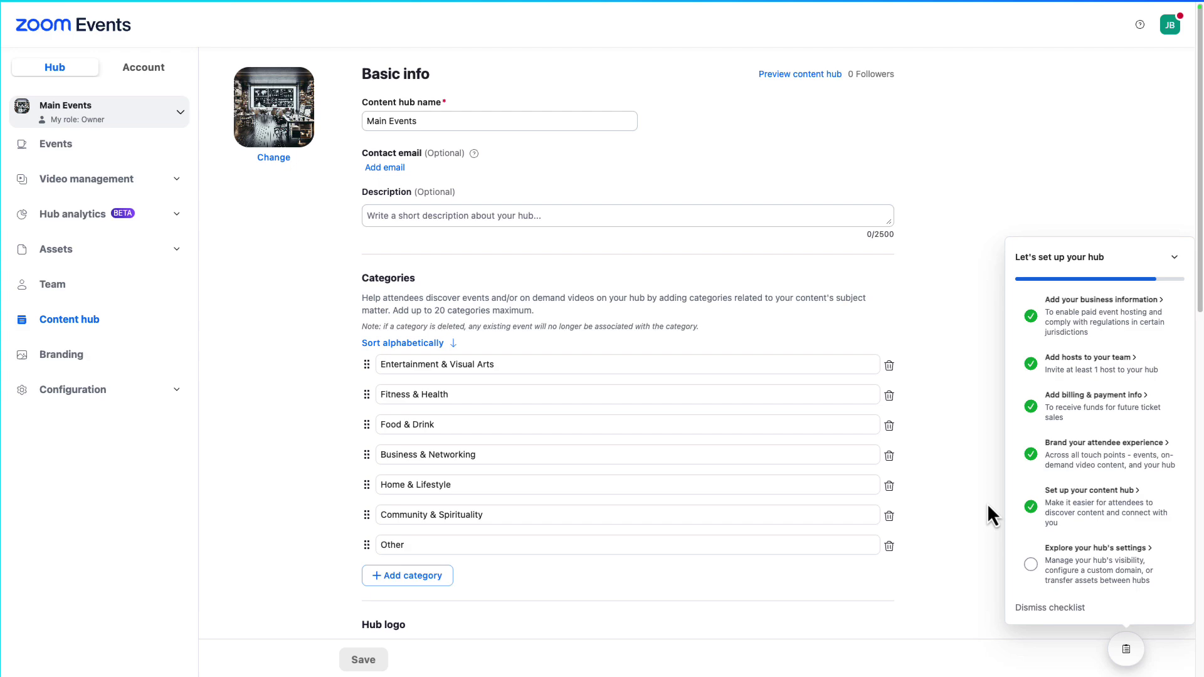
- Open the hub's visibility and domain settings and edit the custom public URL ending
{"action": "left_click", "coordinate": [1113, 559]}
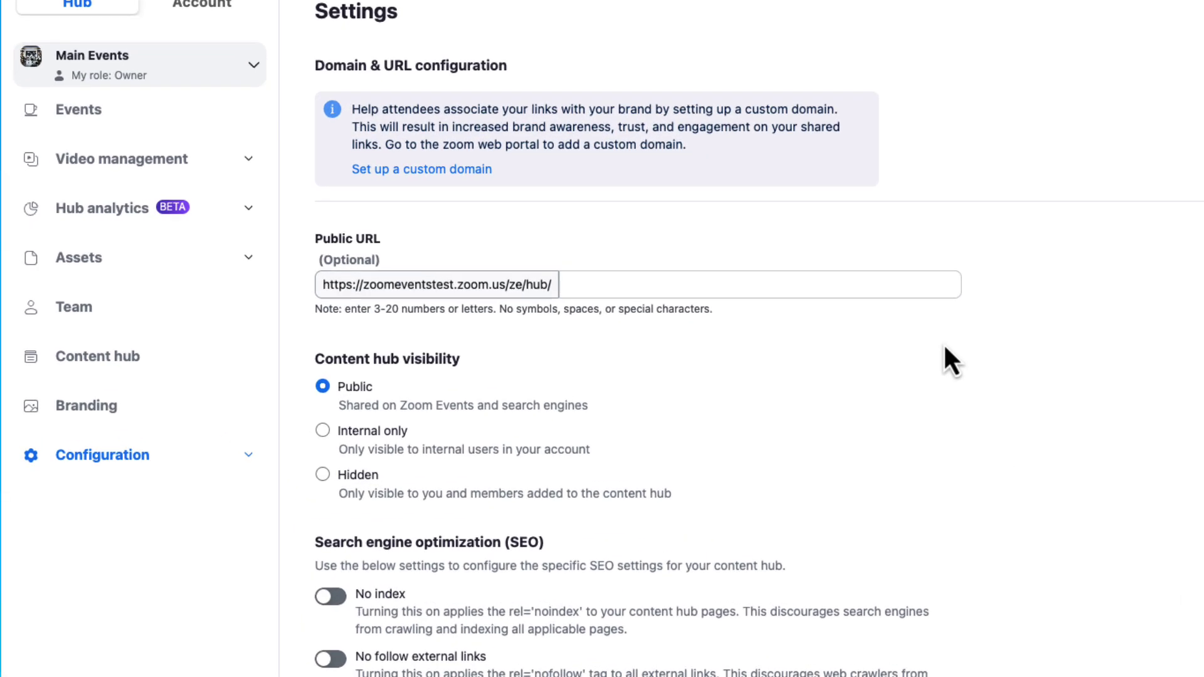
{"action": "left_click", "coordinate": [894, 287]}
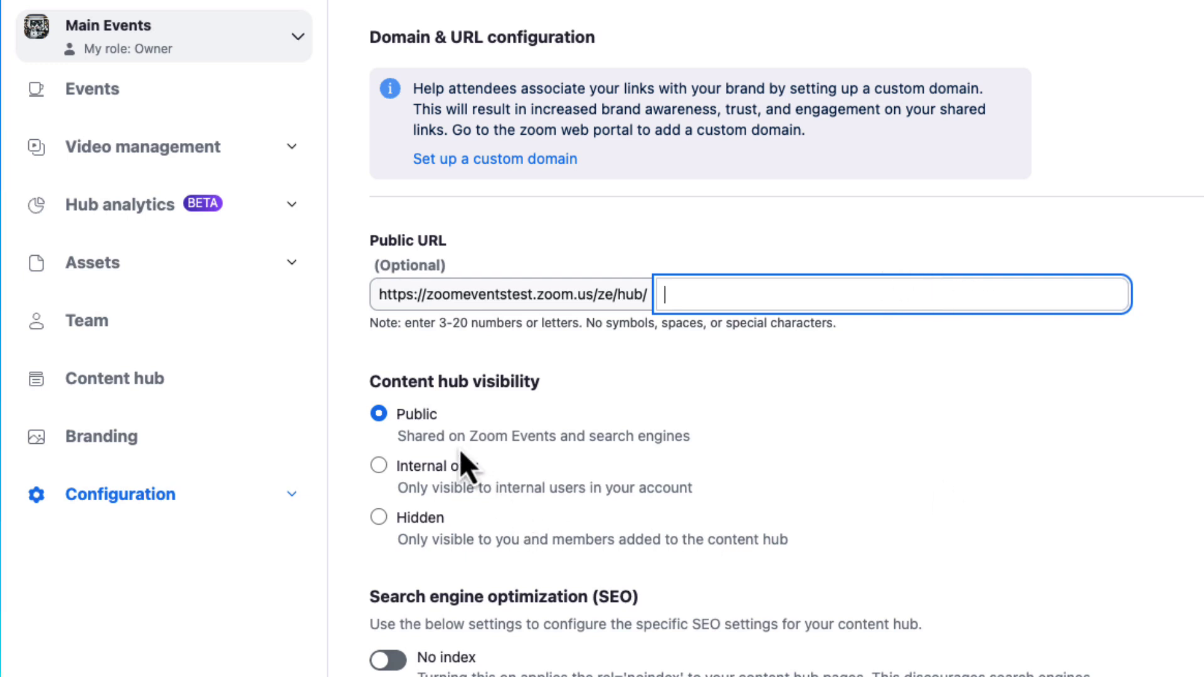
{"action": "scroll", "coordinate": [461, 451], "scroll_direction": "down", "scroll_amount": 6}
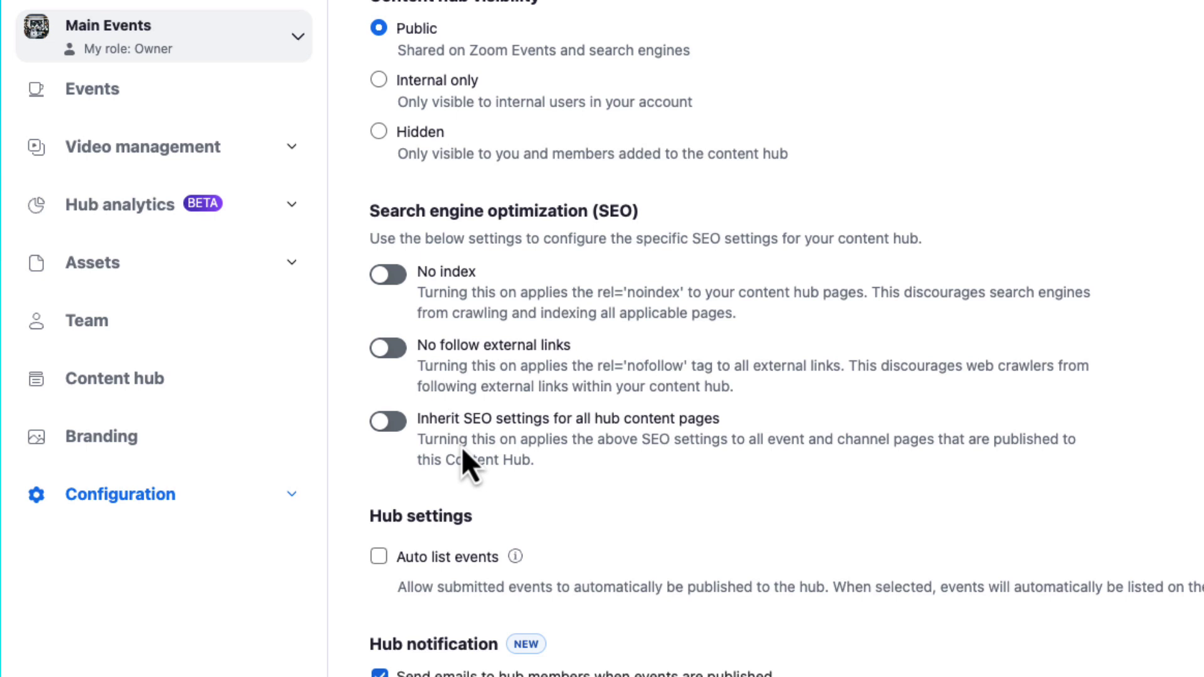
- Try the No index, no-follow and inherit SEO options, turn them all off, and save
{"action": "left_click", "coordinate": [390, 248]}
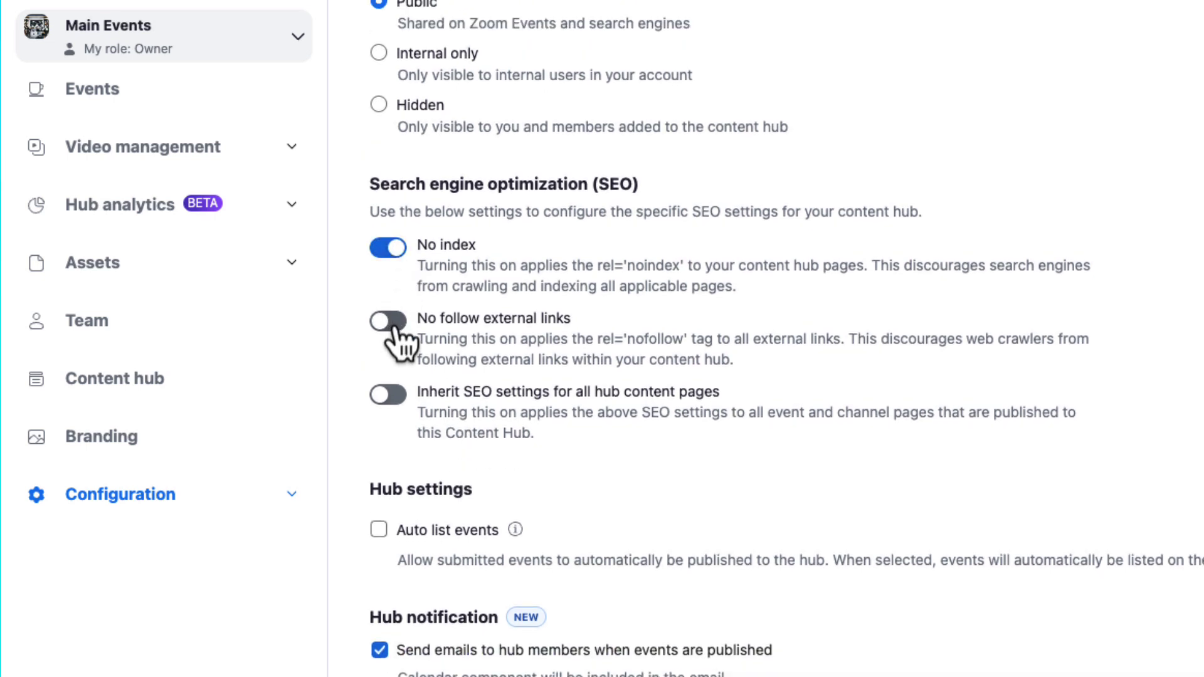
{"action": "left_click", "coordinate": [390, 321]}
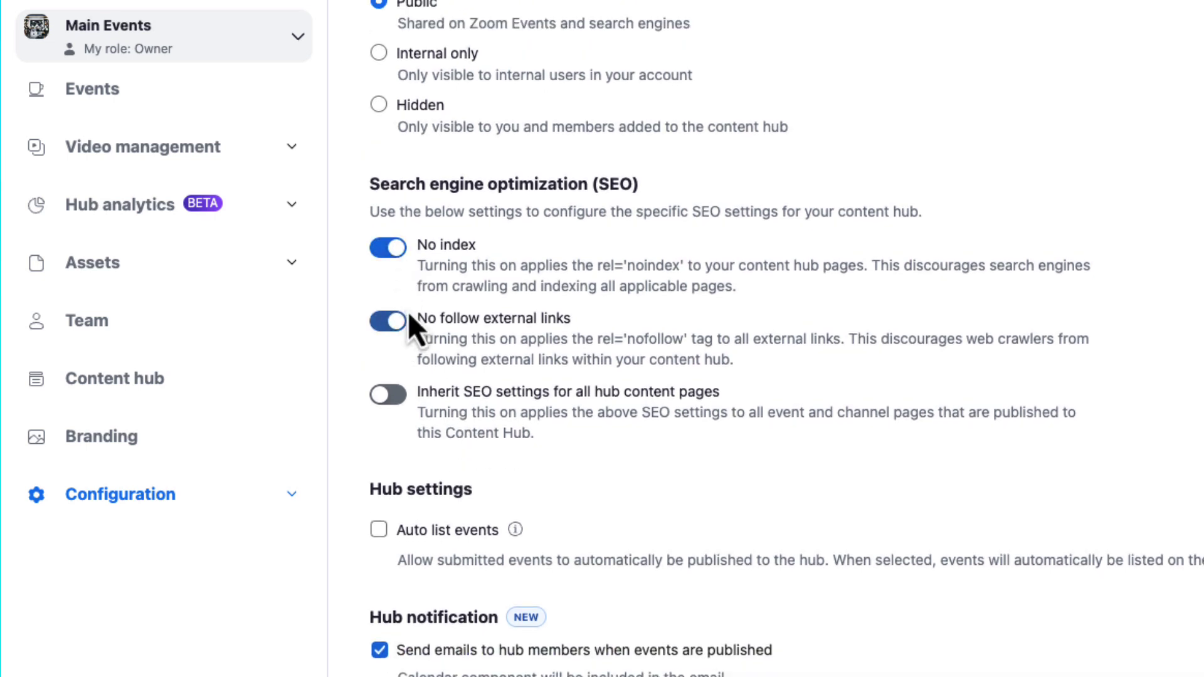
{"action": "left_click", "coordinate": [390, 395]}
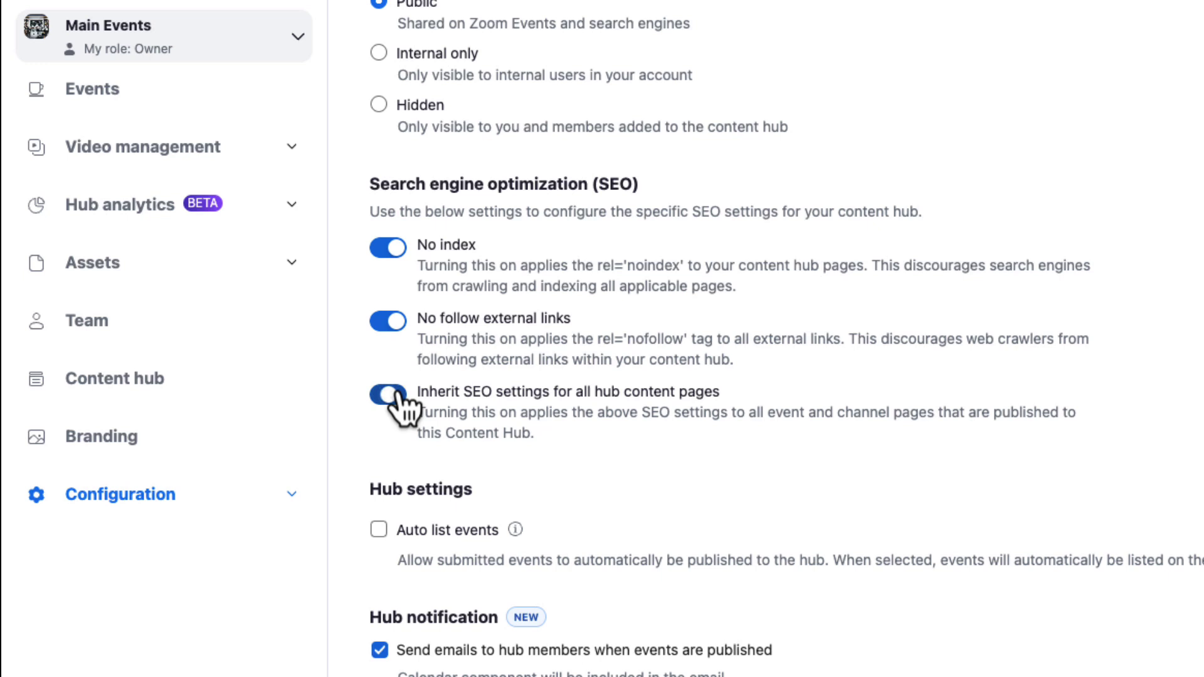
{"action": "left_click", "coordinate": [392, 397]}
{"action": "left_click", "coordinate": [392, 322]}
{"action": "left_click", "coordinate": [391, 250]}
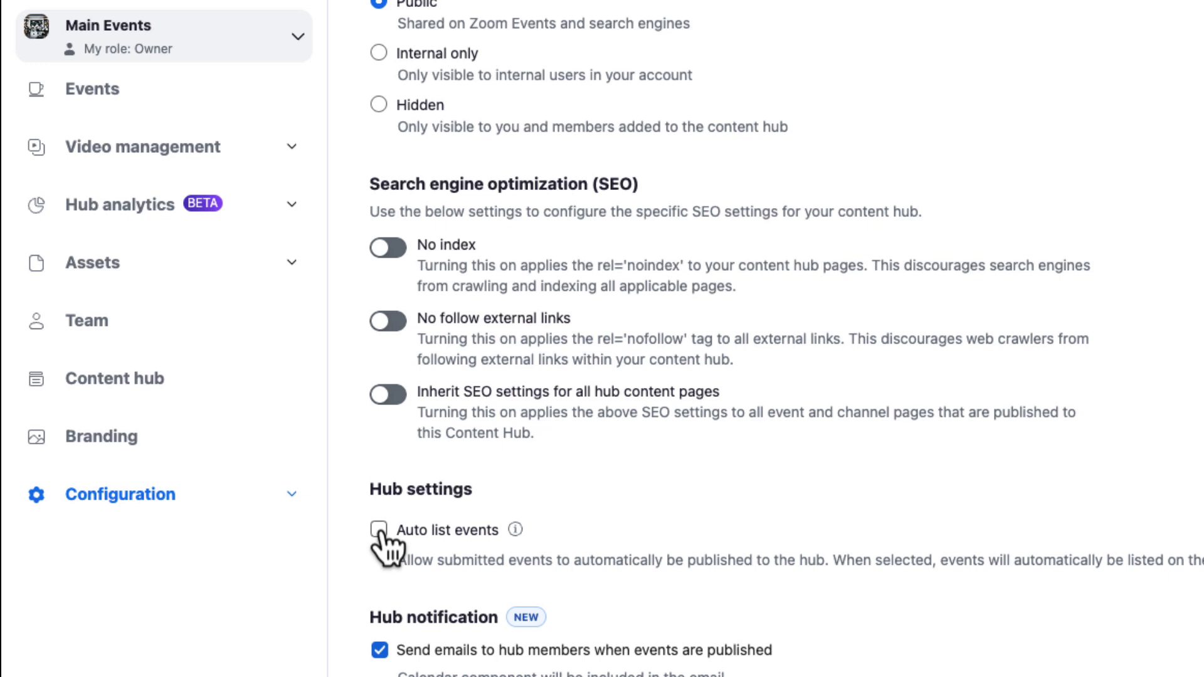
{"action": "scroll", "coordinate": [600, 590], "scroll_direction": "down", "scroll_amount": 5}
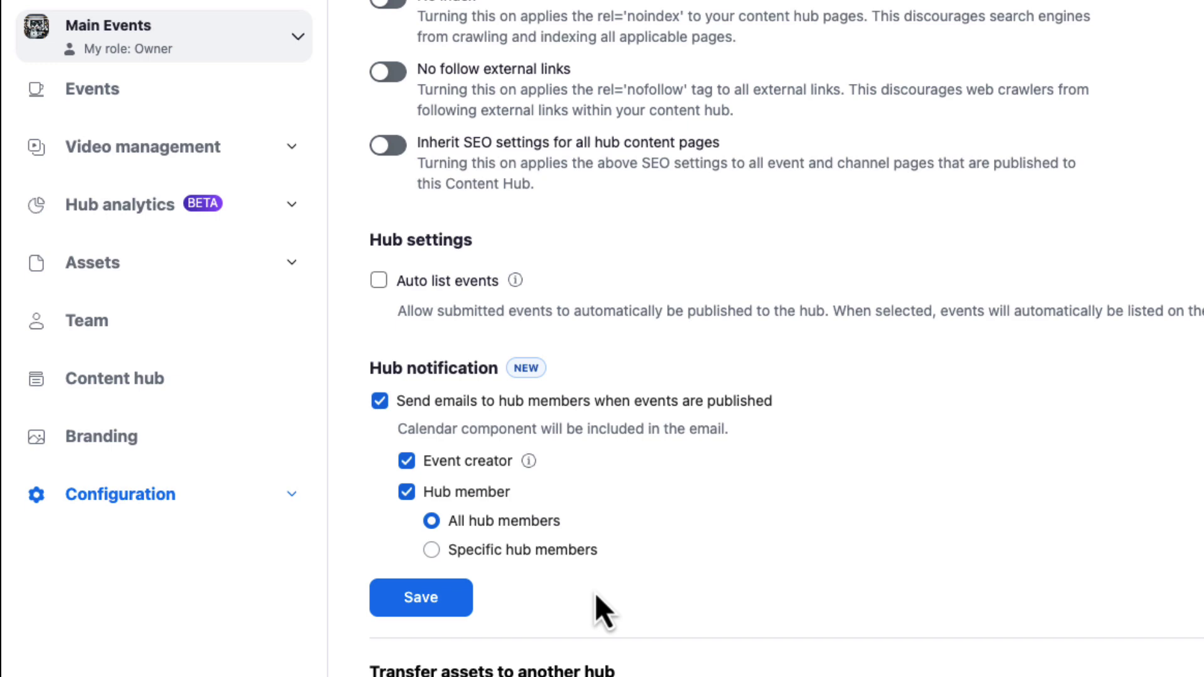
{"action": "left_click", "coordinate": [433, 599]}
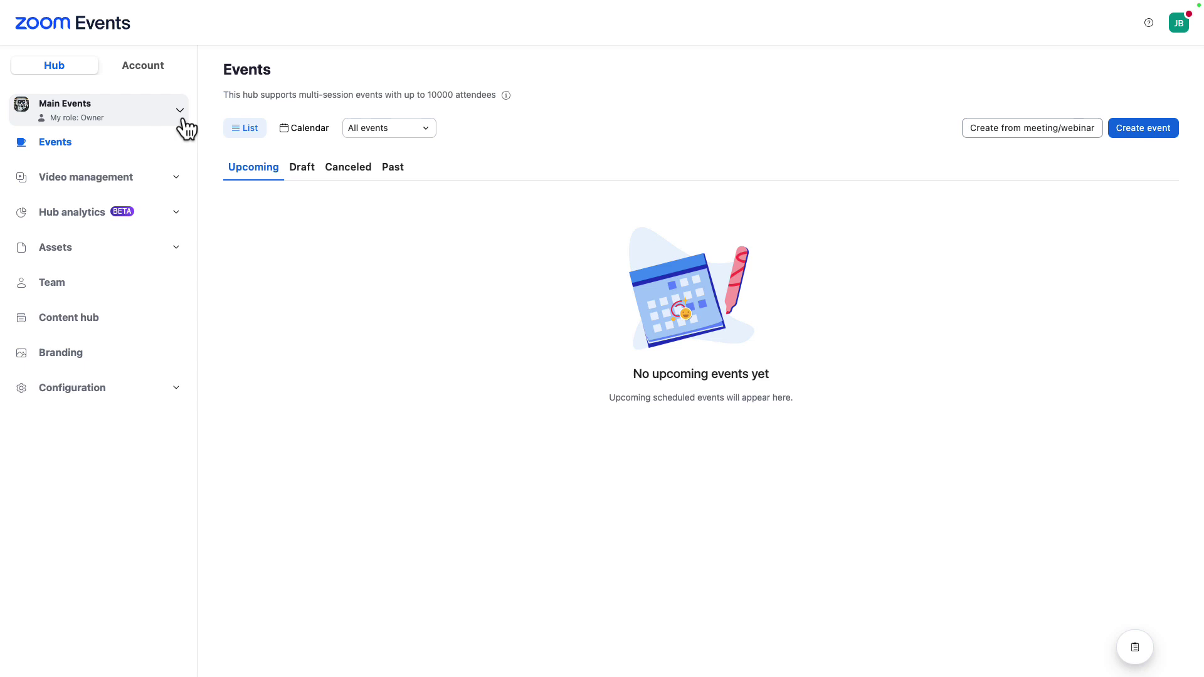
- Switch to Zoom Events Demo Hub, try the Calendar view, return to List, and scroll the events
{"action": "left_click", "coordinate": [183, 122]}
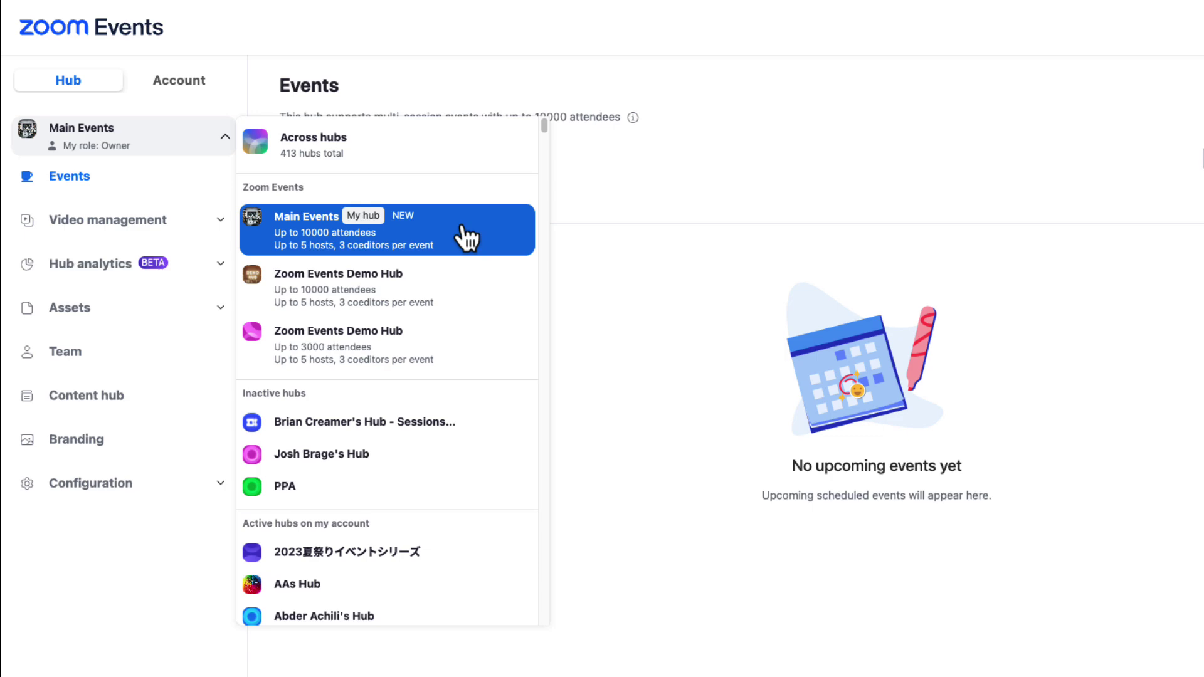
{"action": "left_click", "coordinate": [465, 302]}
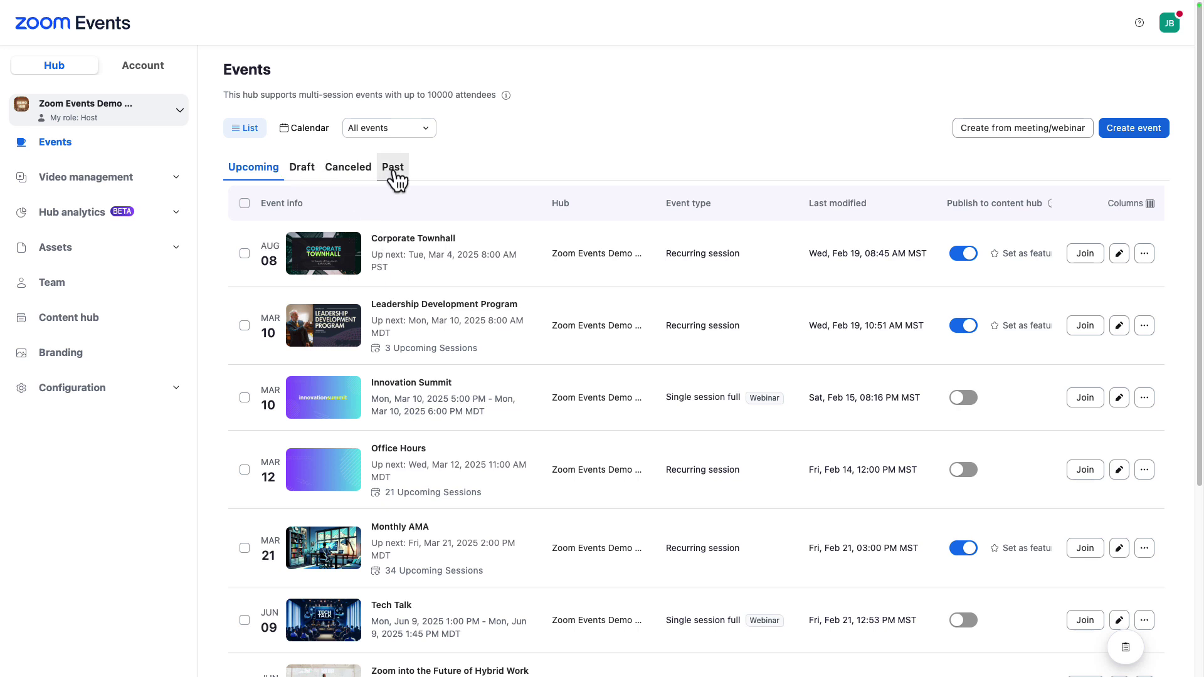
{"action": "left_click", "coordinate": [308, 130]}
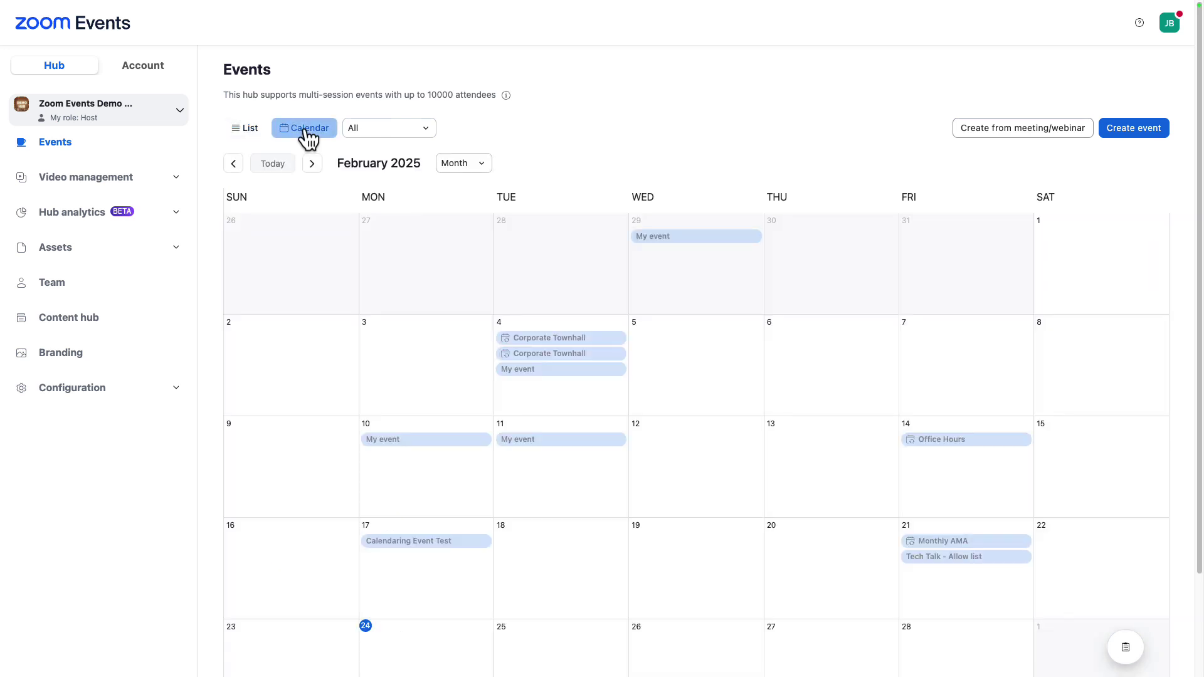
{"action": "left_click", "coordinate": [449, 168]}
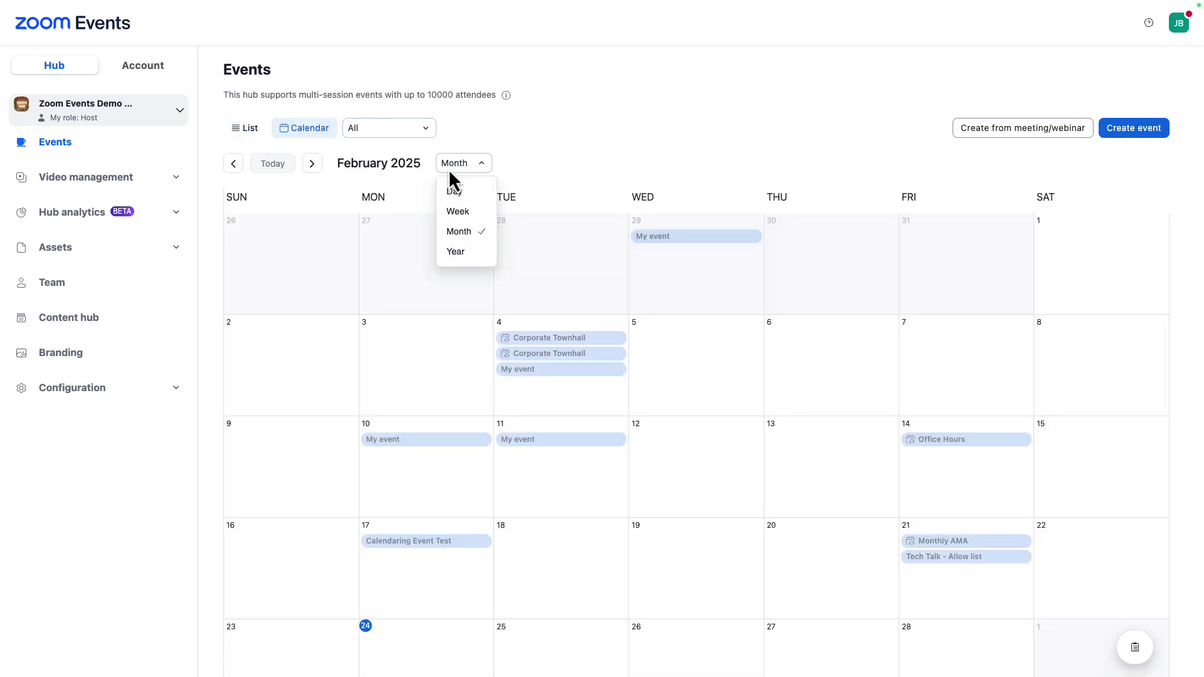
{"action": "left_click", "coordinate": [455, 253]}
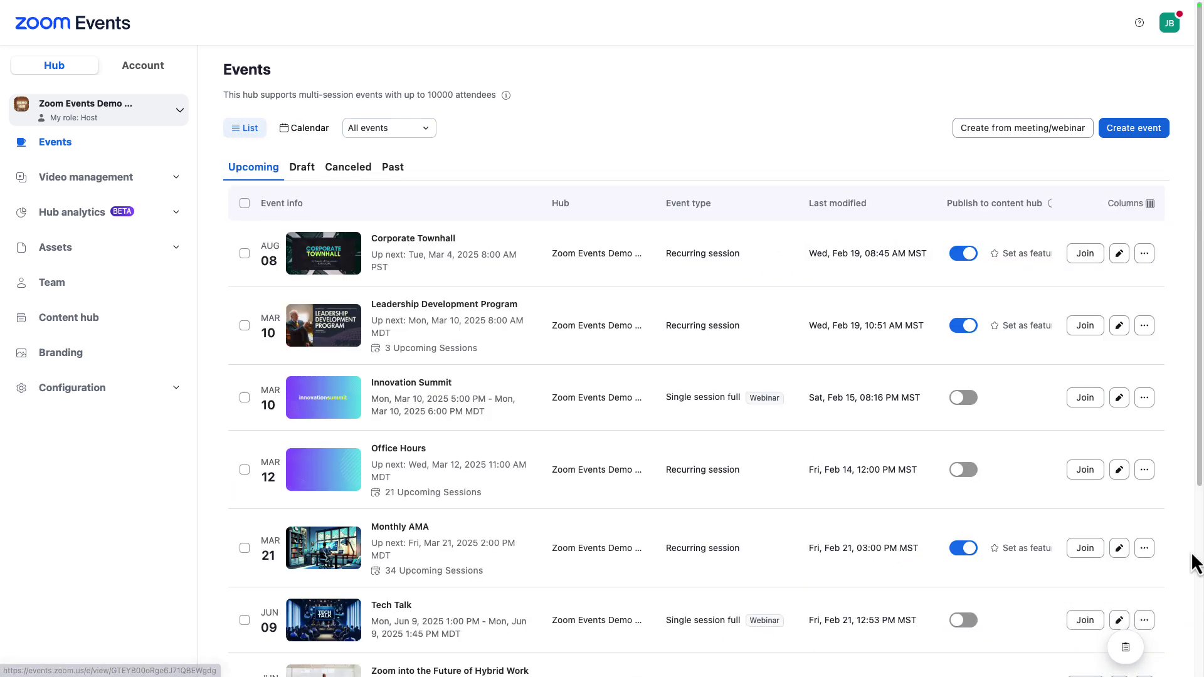
{"action": "left_click_drag", "start_coordinate": [1194, 561], "coordinate": [1199, 671]}
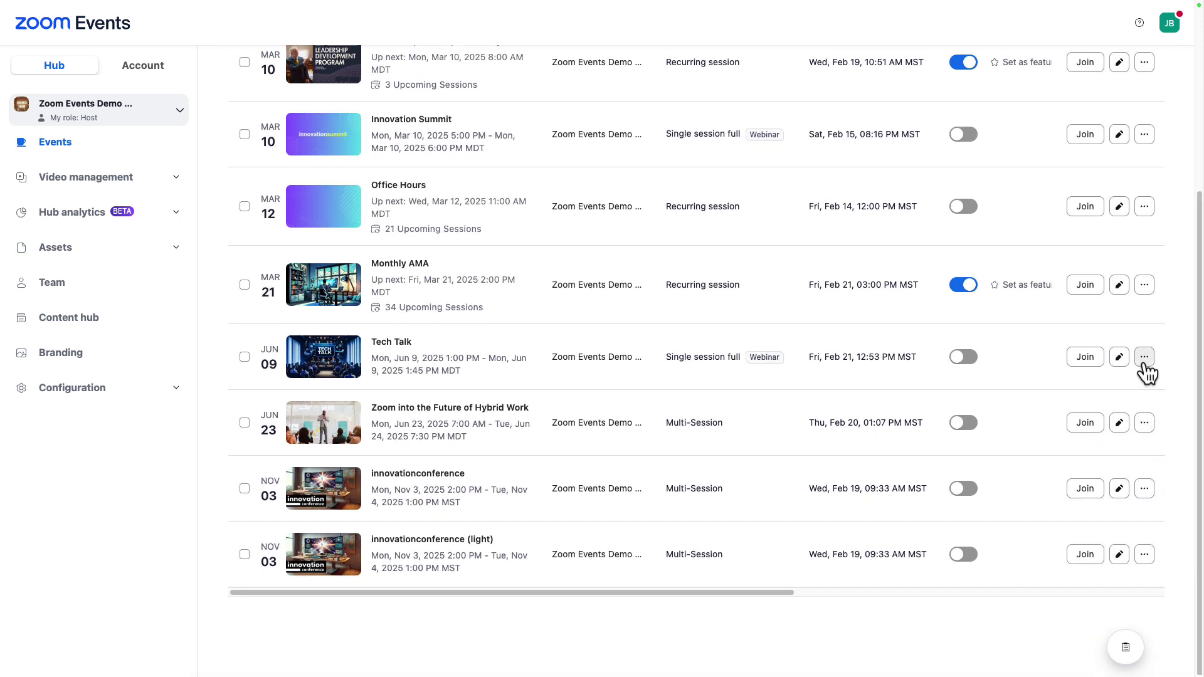
- Transfer the Tech Talk event from the Zoom Events Demo Hub to the Main Events hub
{"action": "left_click", "coordinate": [1144, 358]}
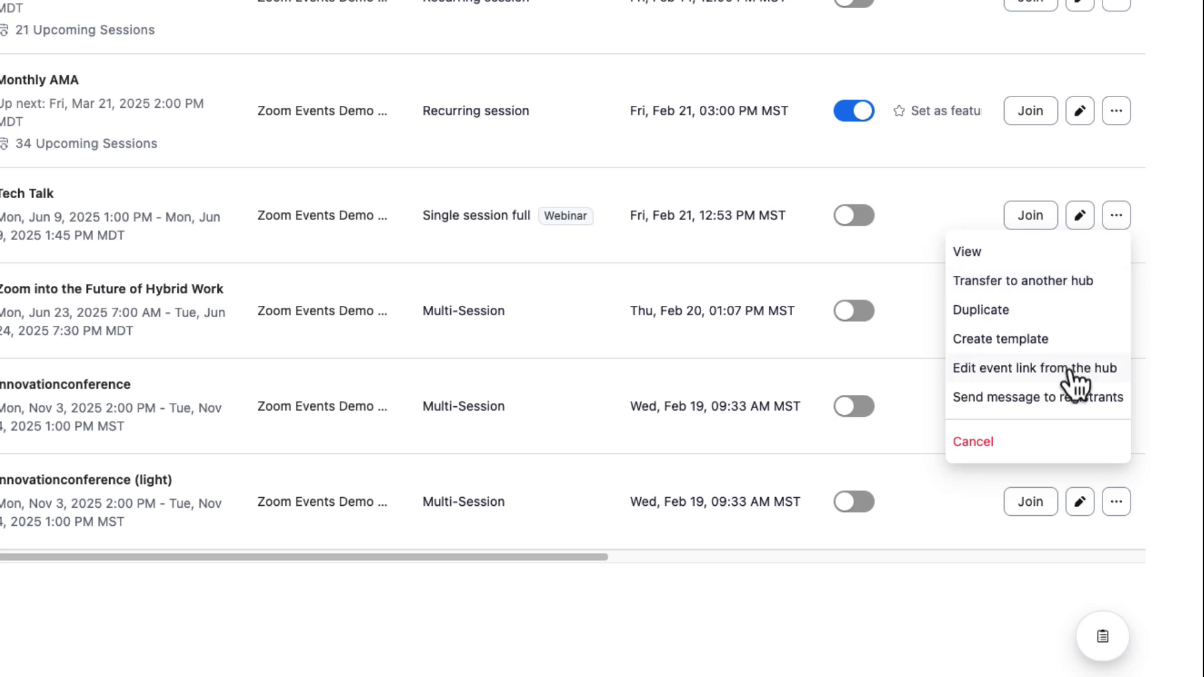
{"action": "left_click", "coordinate": [1060, 280]}
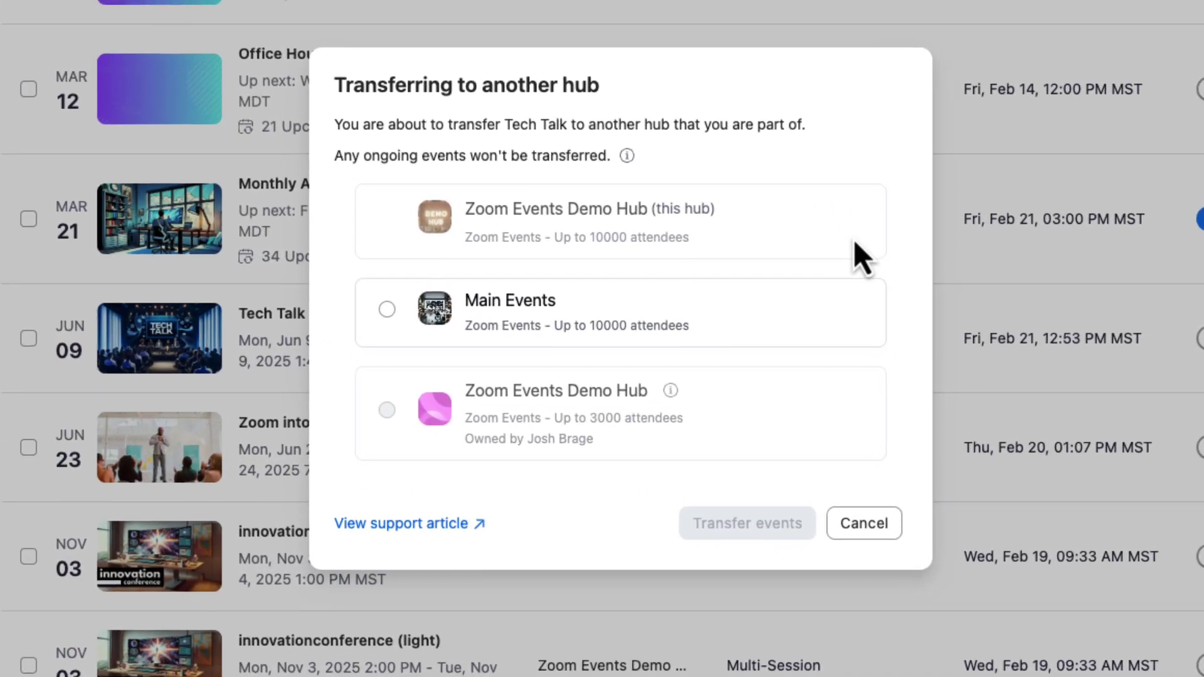
{"action": "left_click", "coordinate": [397, 313]}
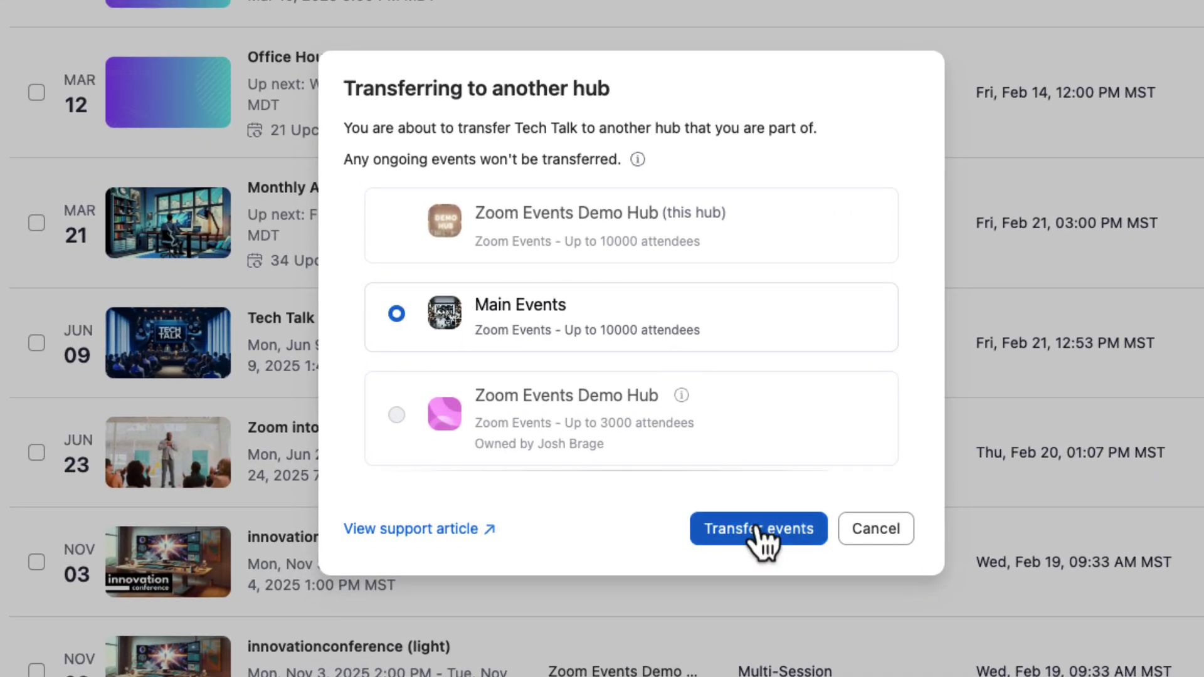
{"action": "left_click", "coordinate": [756, 528]}
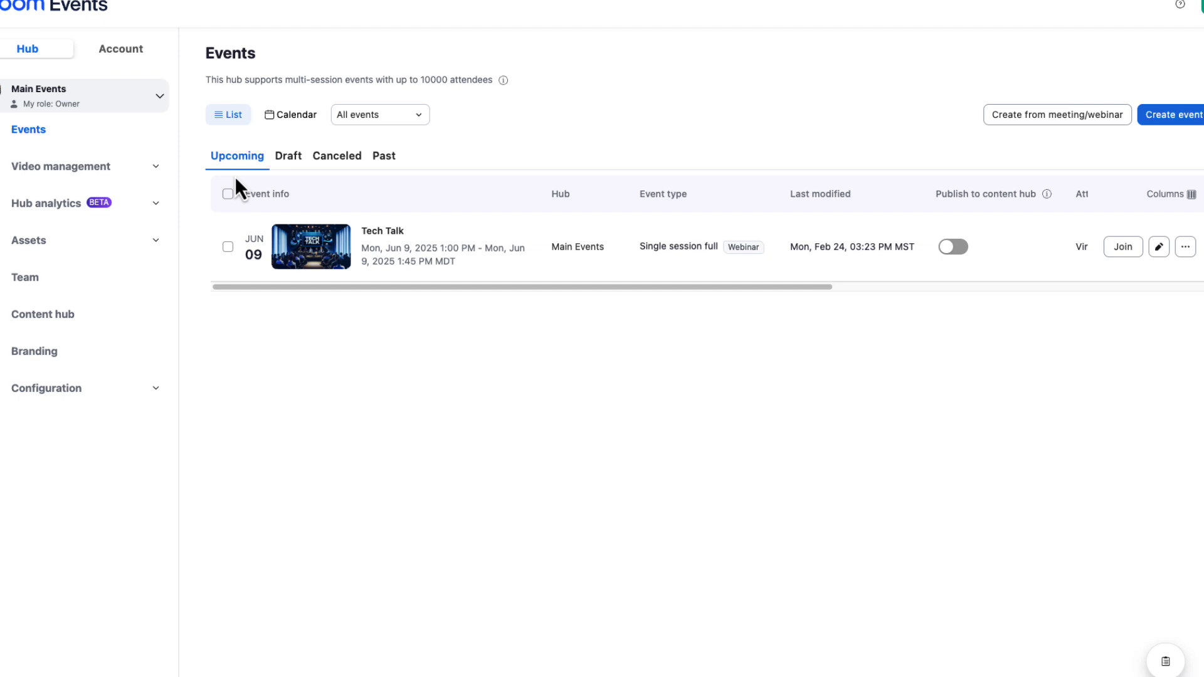
- Switch back to the Zoom Events Demo Hub and cancel out of creating a new event
{"action": "left_click", "coordinate": [89, 91]}
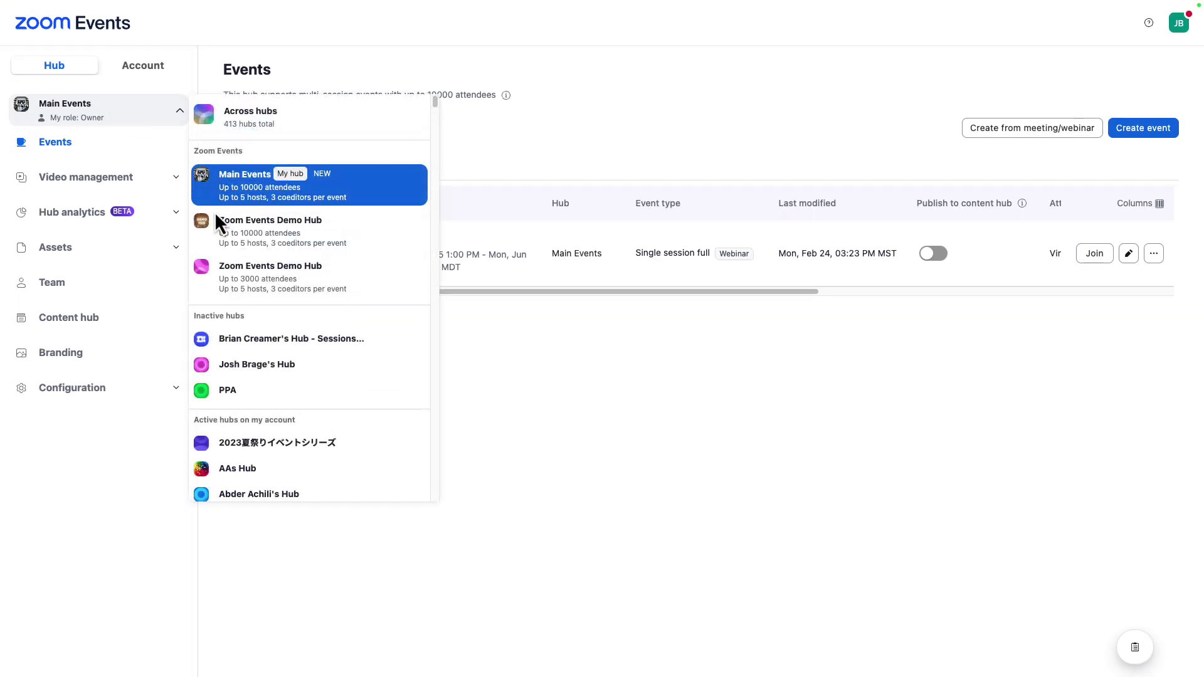
{"action": "left_click", "coordinate": [231, 244]}
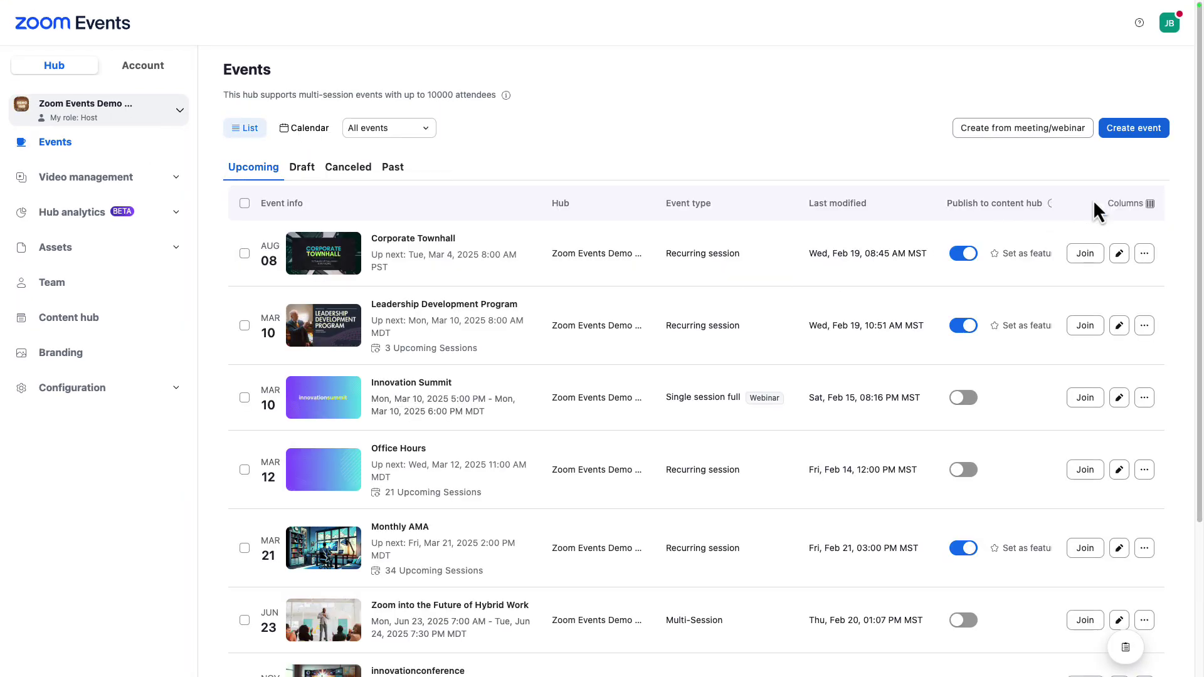
{"action": "left_click", "coordinate": [1133, 129]}
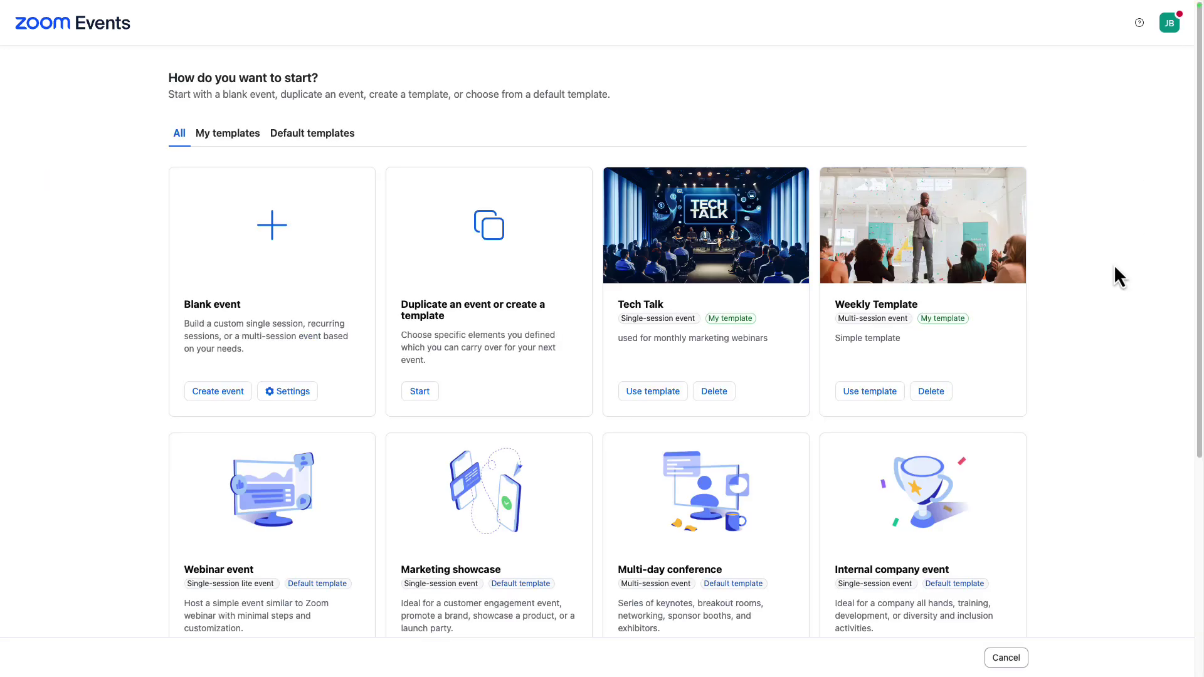
{"action": "left_click", "coordinate": [1003, 656]}
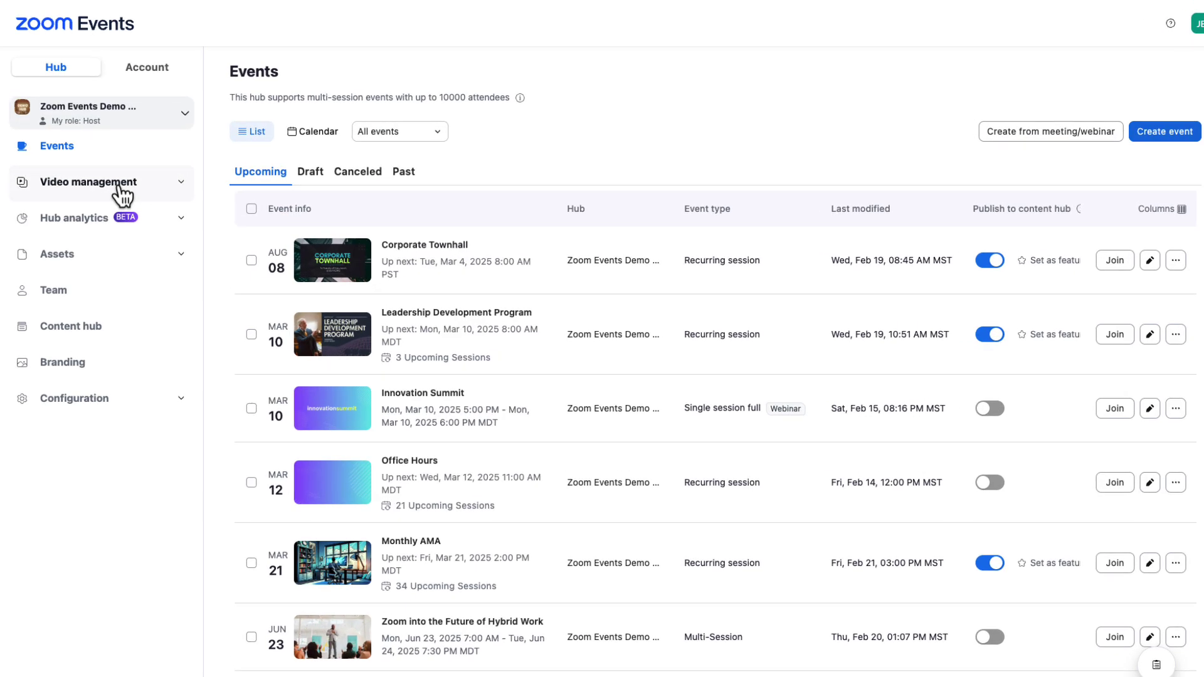
- Give the Come talk with us! recording the Know Before You Go.png thumbnail and save it
{"action": "left_click", "coordinate": [123, 195]}
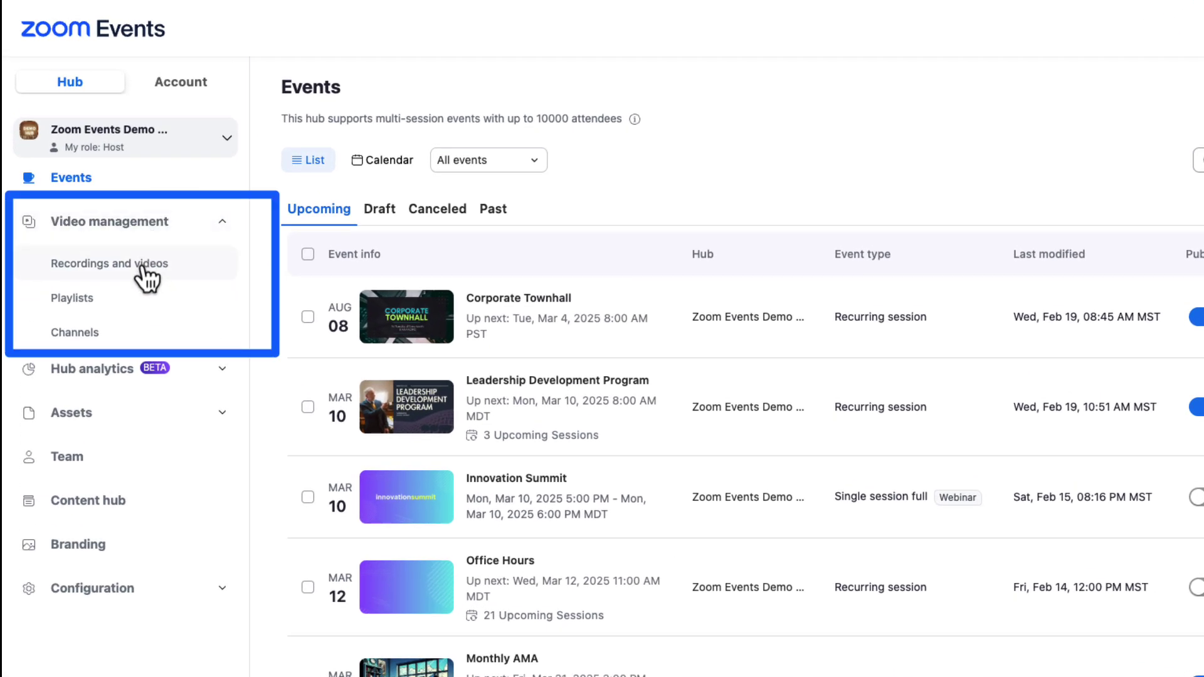
{"action": "left_click", "coordinate": [146, 277]}
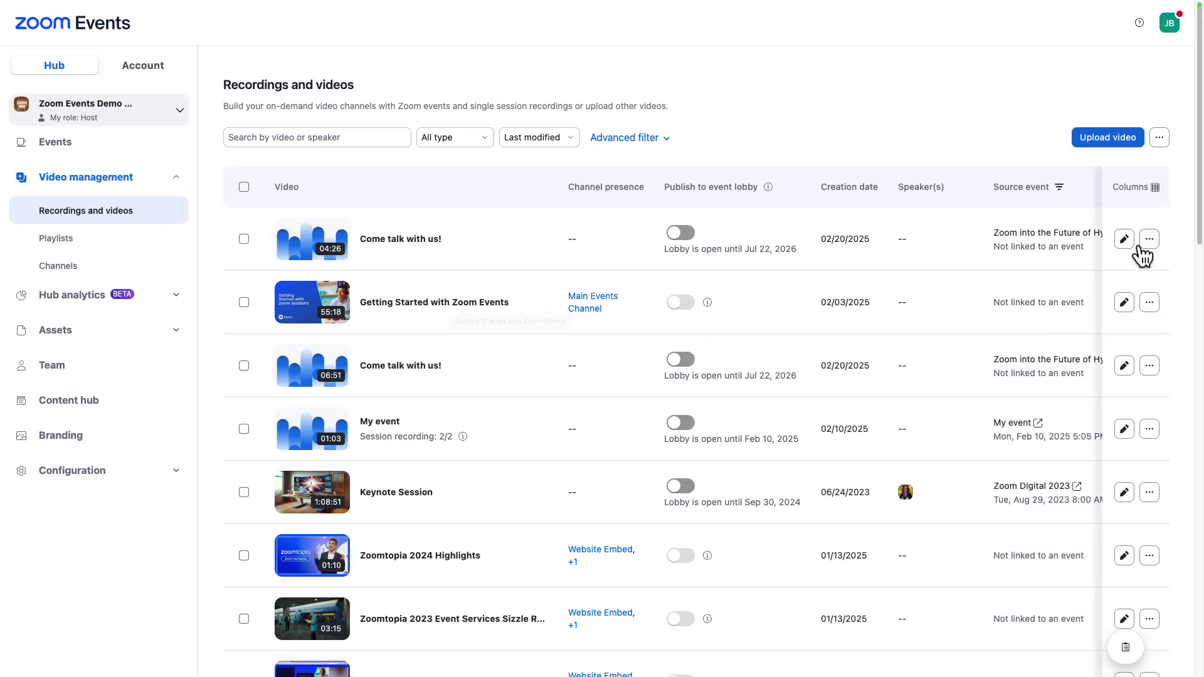
{"action": "left_click", "coordinate": [1124, 239]}
{"action": "left_click", "coordinate": [881, 179]}
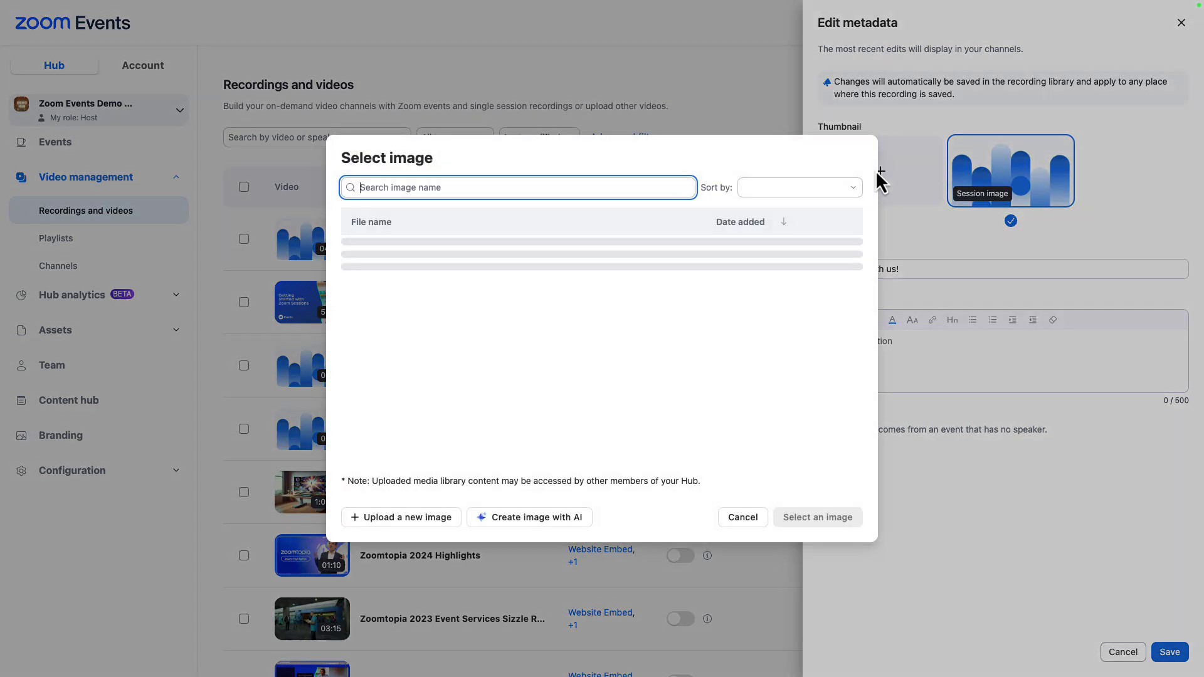
{"action": "left_click", "coordinate": [425, 347]}
{"action": "left_click", "coordinate": [818, 517]}
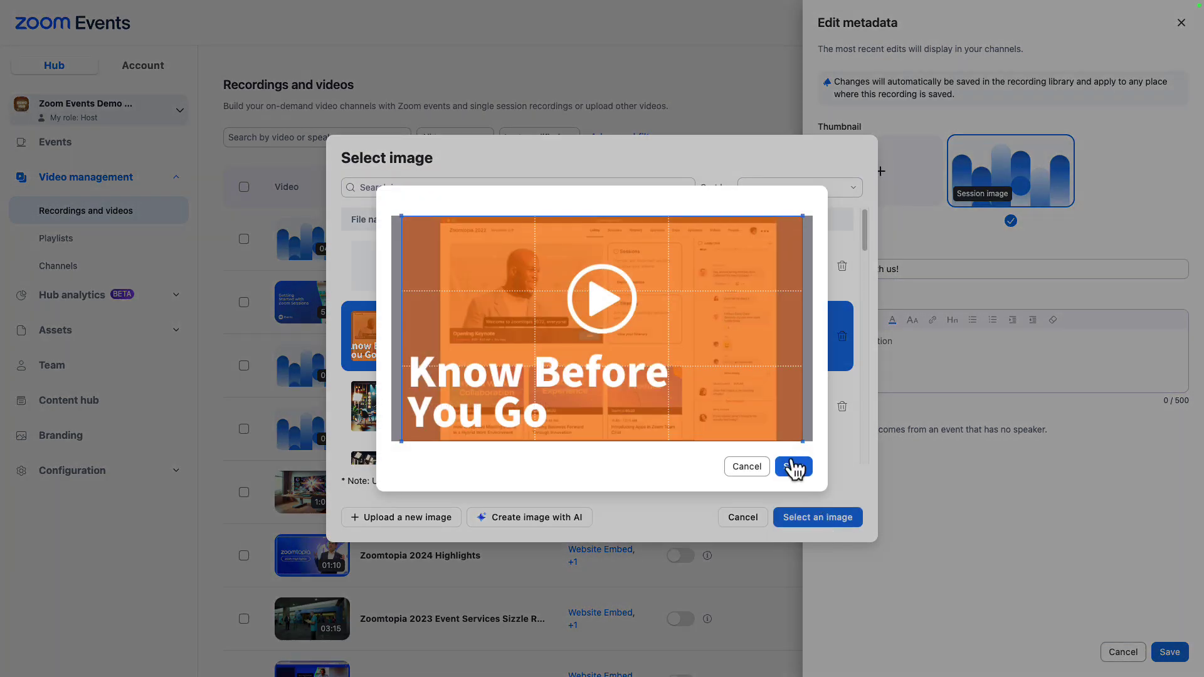
{"action": "left_click", "coordinate": [788, 464]}
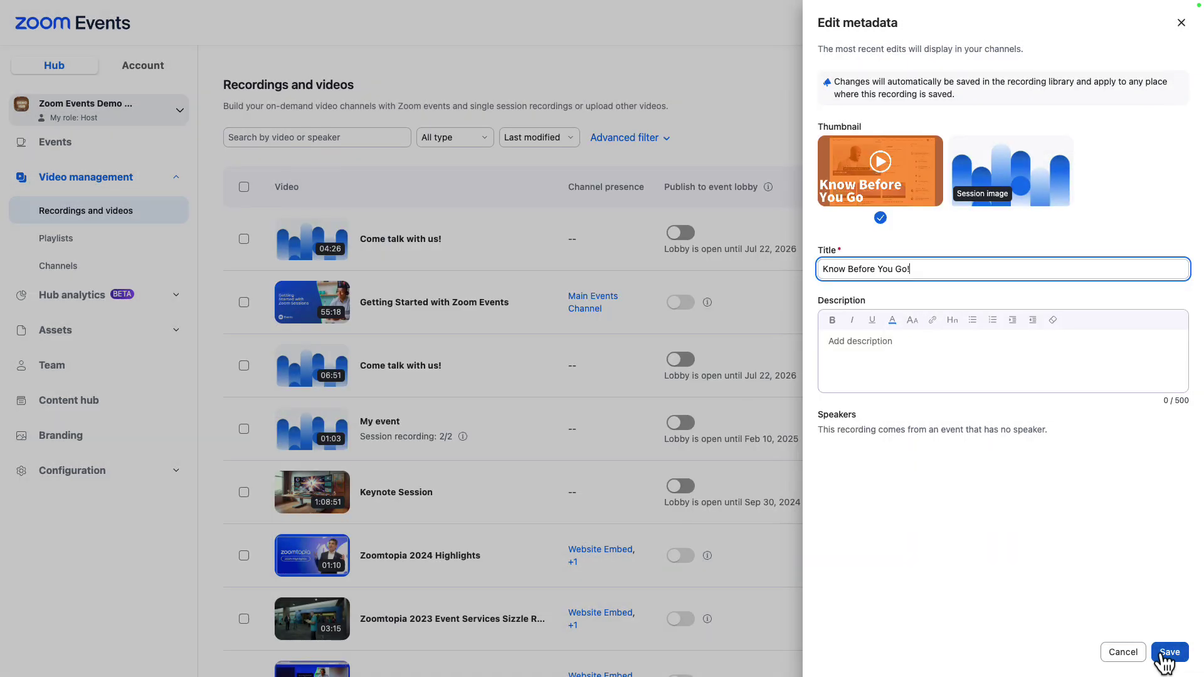
{"action": "left_click", "coordinate": [1168, 653]}
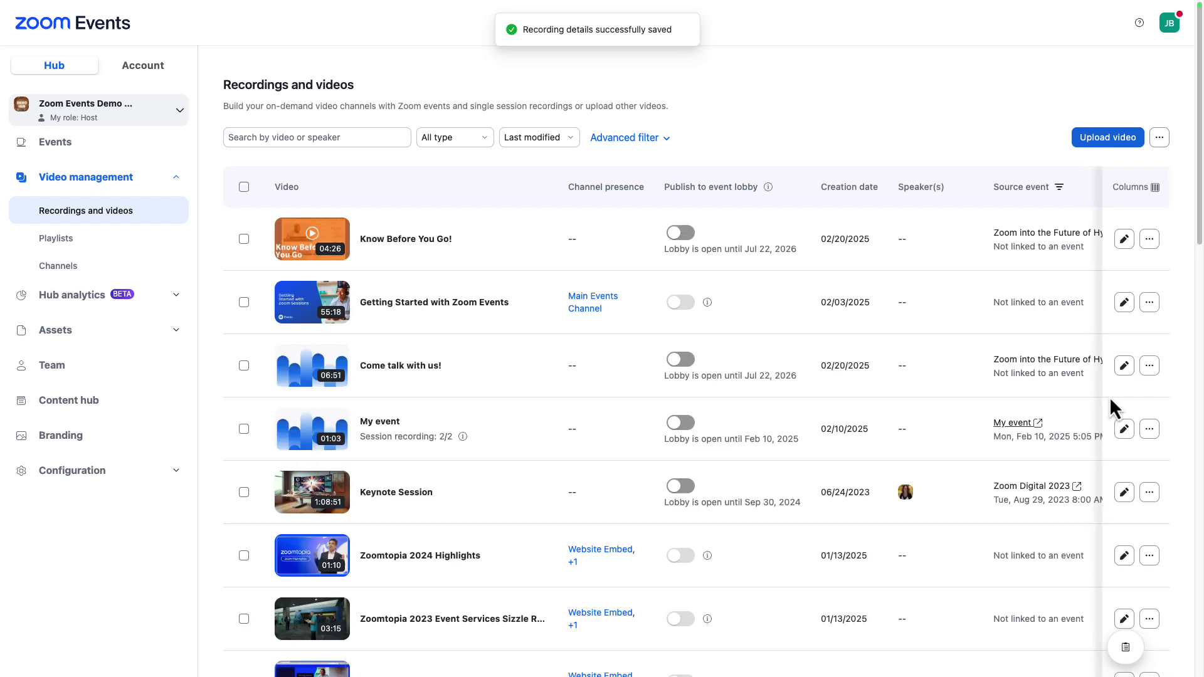
- Choose the Marketing Video Content channel for the Know Before You Go recording
{"action": "left_click", "coordinate": [1150, 240]}
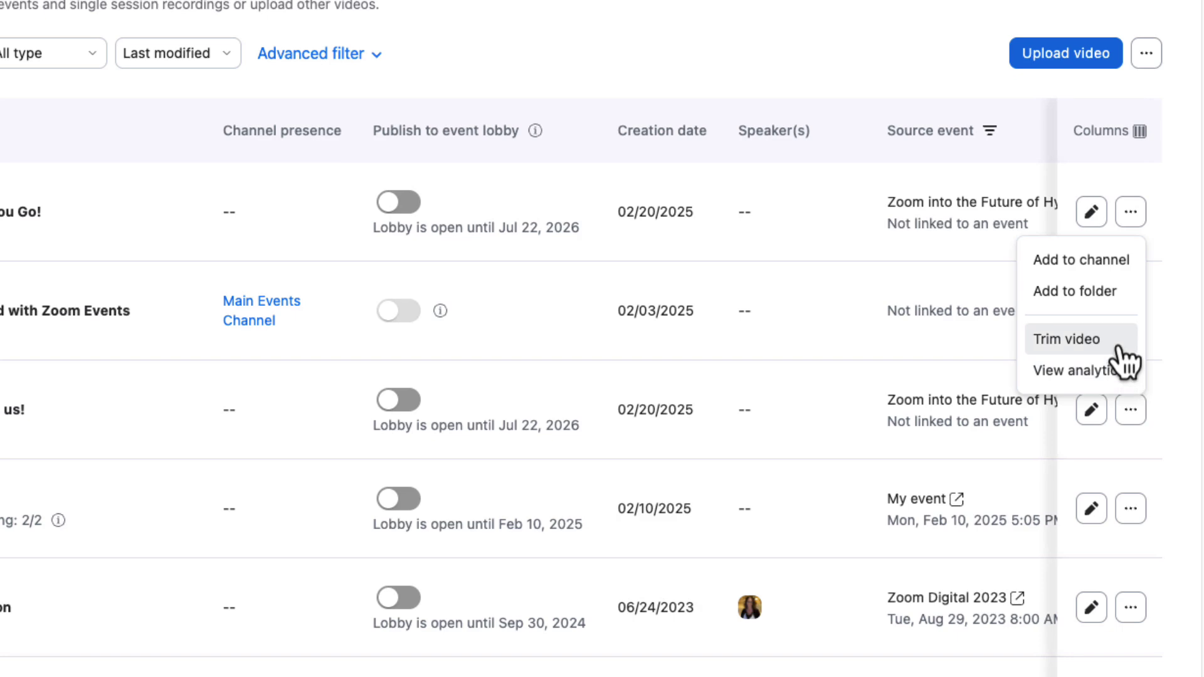
{"action": "left_click", "coordinate": [1110, 262]}
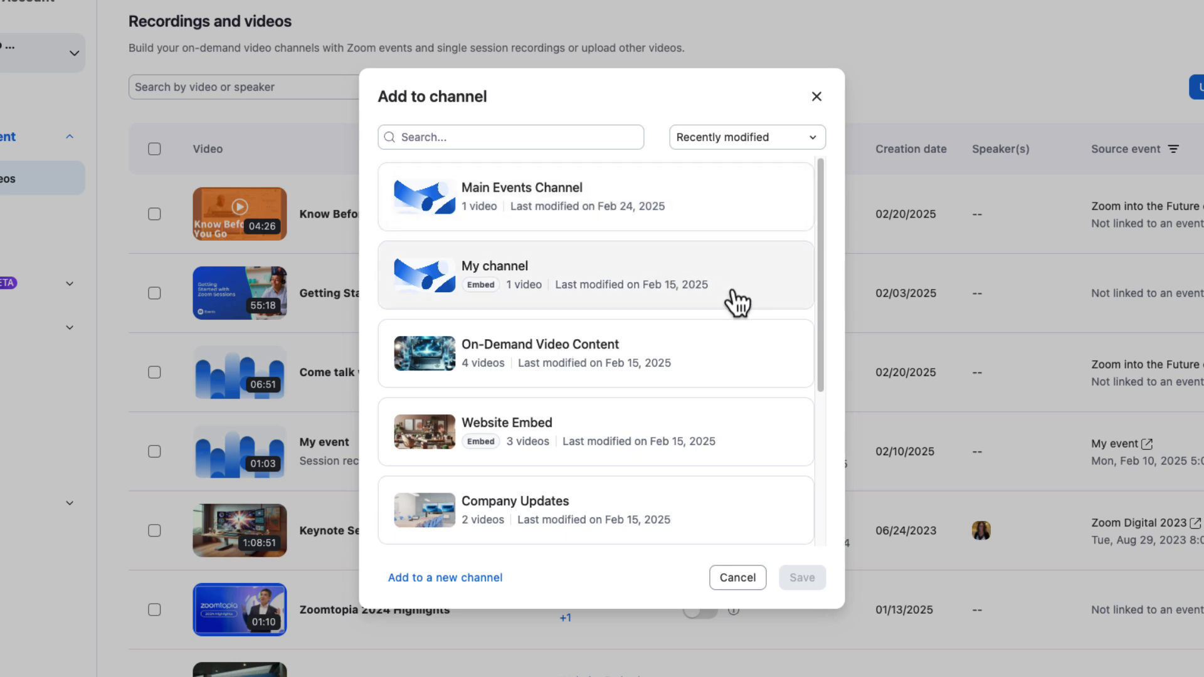
{"action": "left_click_drag", "start_coordinate": [826, 319], "coordinate": [828, 495]}
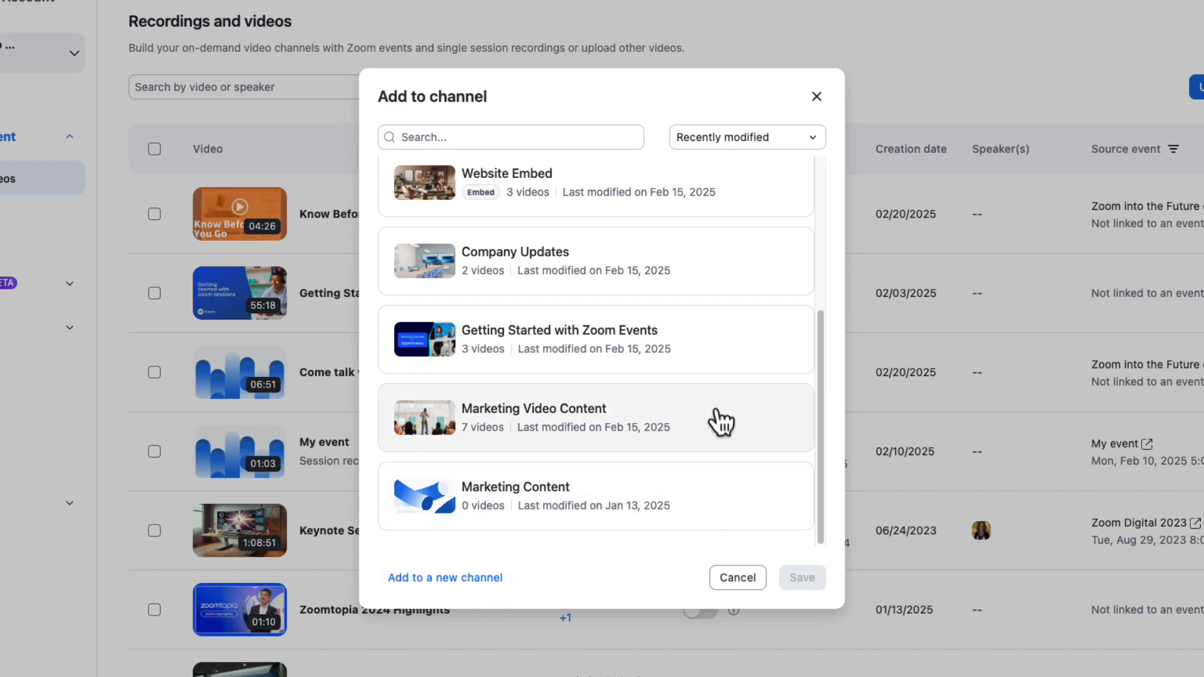
{"action": "left_click", "coordinate": [740, 421]}
- Confirm adding the recording to Marketing Video Content and scroll down the channel page
{"action": "left_click", "coordinate": [801, 578]}
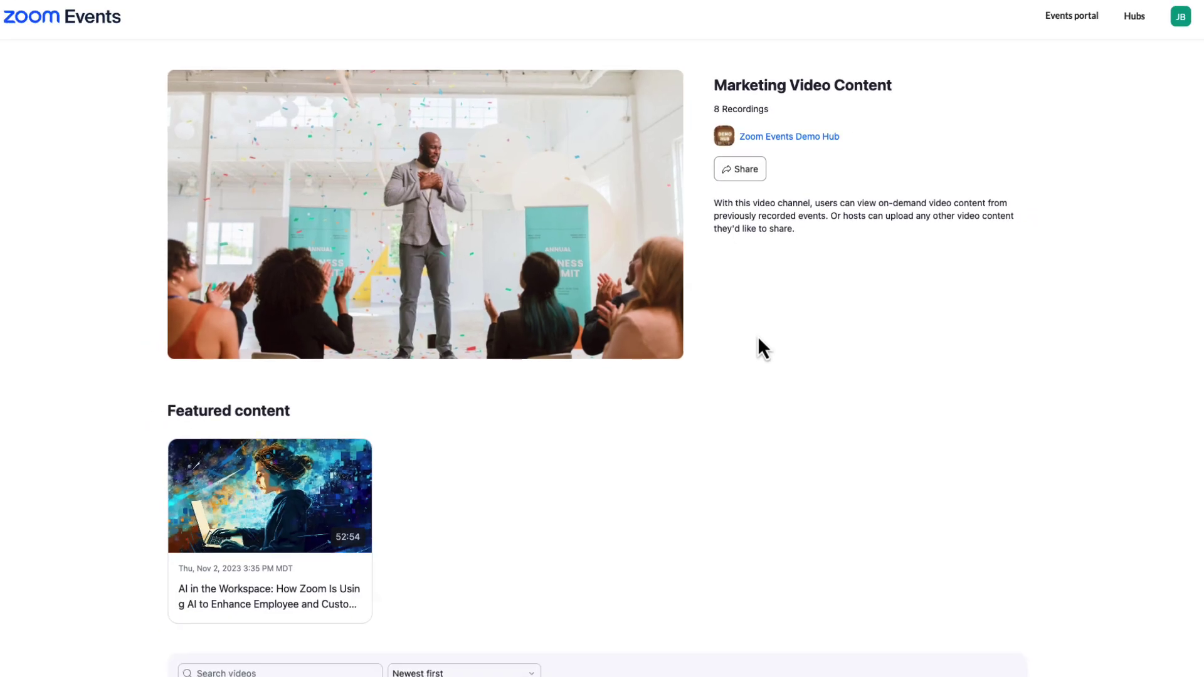
{"action": "left_click_drag", "start_coordinate": [1199, 189], "coordinate": [1180, 440]}
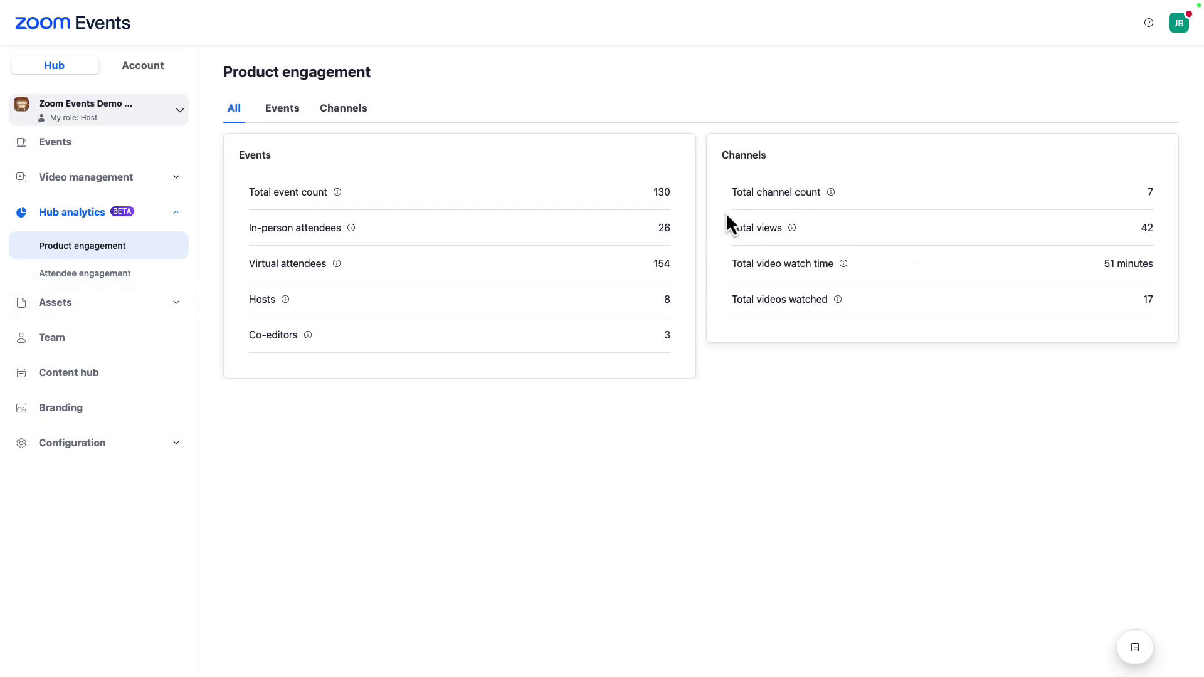
- Switch to the Events engagement statistics and scroll down through the chart
{"action": "left_click", "coordinate": [290, 113]}
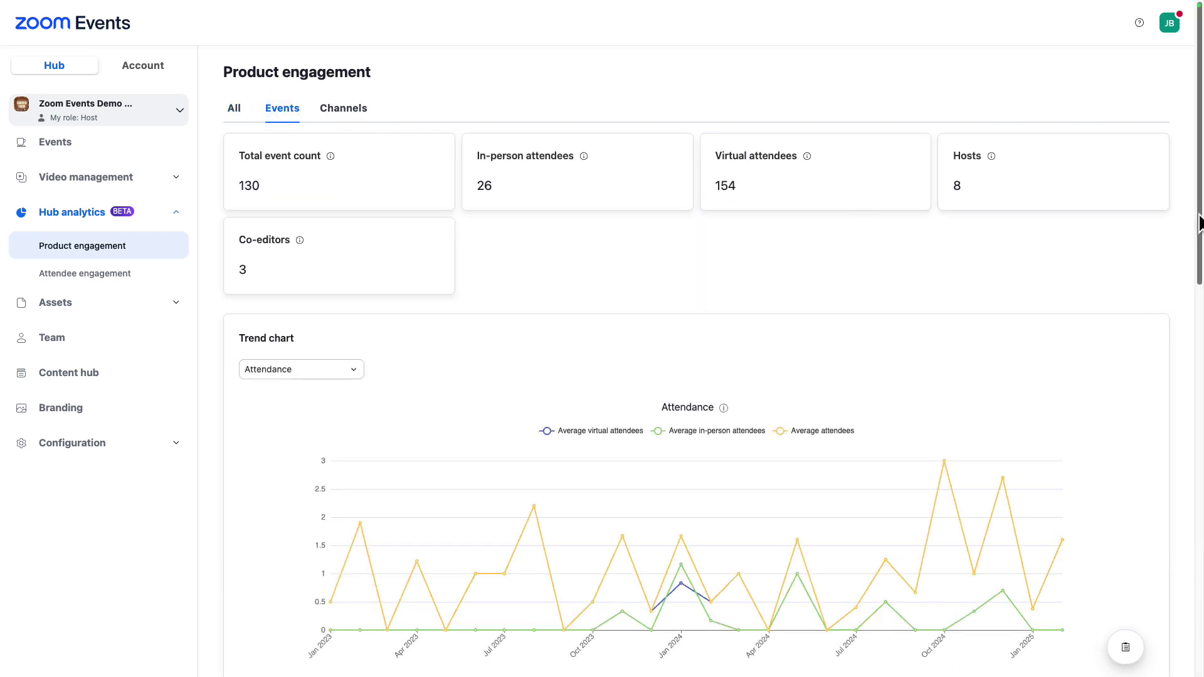
{"action": "left_click_drag", "start_coordinate": [1199, 223], "coordinate": [1200, 491]}
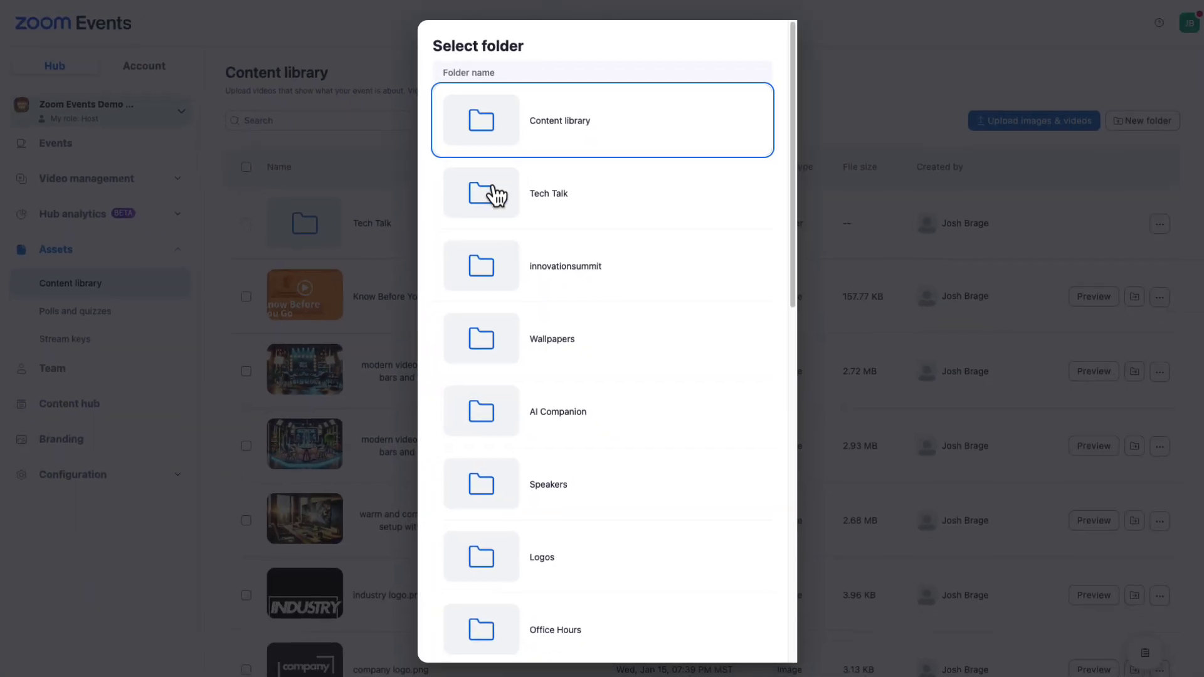
- Move a podcast-set image into the Tech Talk folder, then view Polls and quizzes
{"action": "left_click", "coordinate": [643, 249]}
{"action": "scroll", "coordinate": [809, 508], "scroll_direction": "down", "scroll_amount": 10}
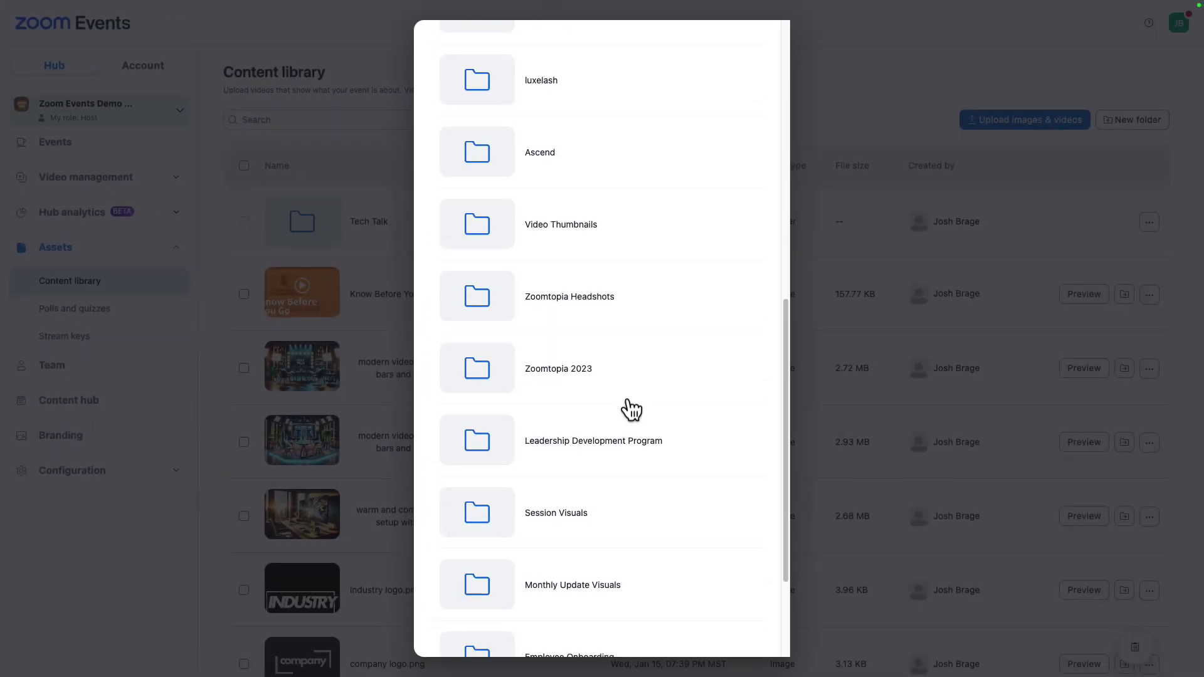
{"action": "left_click", "coordinate": [674, 632]}
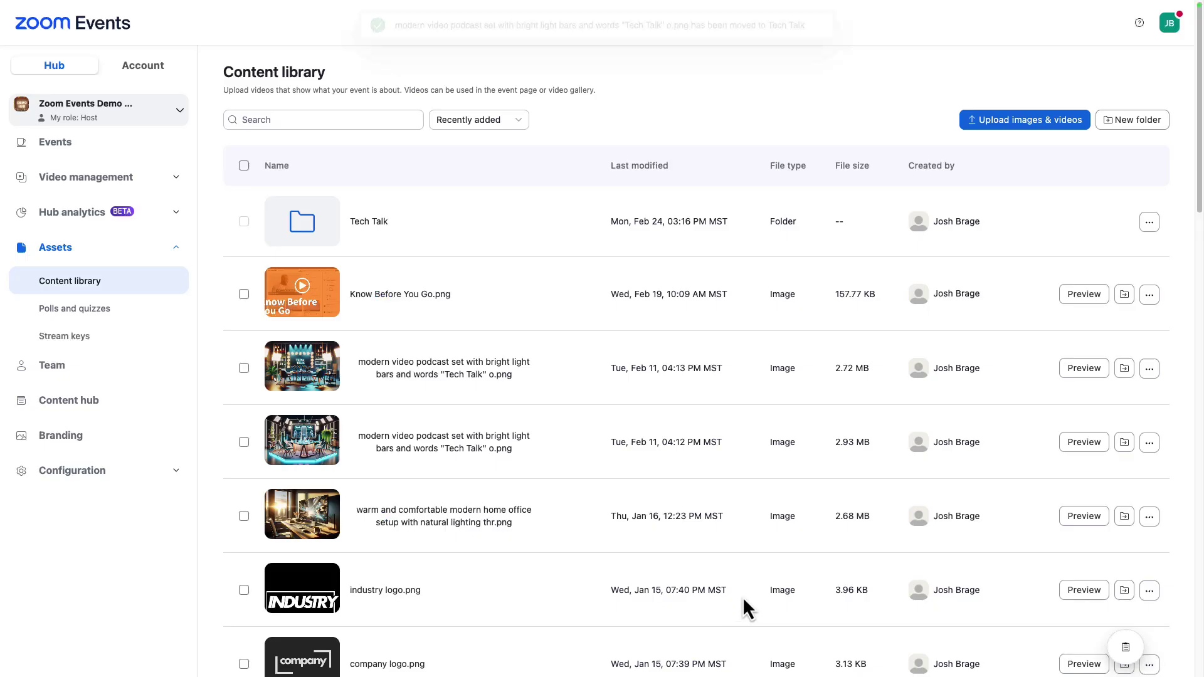
{"action": "left_click", "coordinate": [116, 315]}
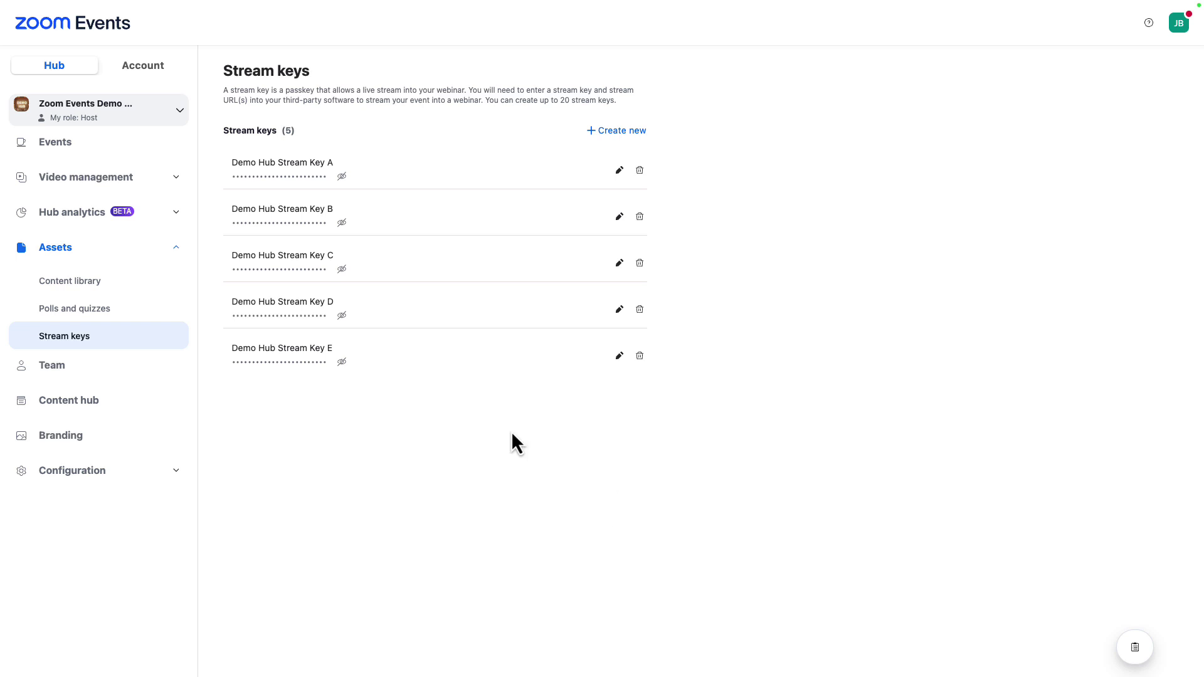
- Find the Main Events hub under Video CMS add-on licenses and assign it Video CMS 10000
{"action": "left_click", "coordinate": [150, 68]}
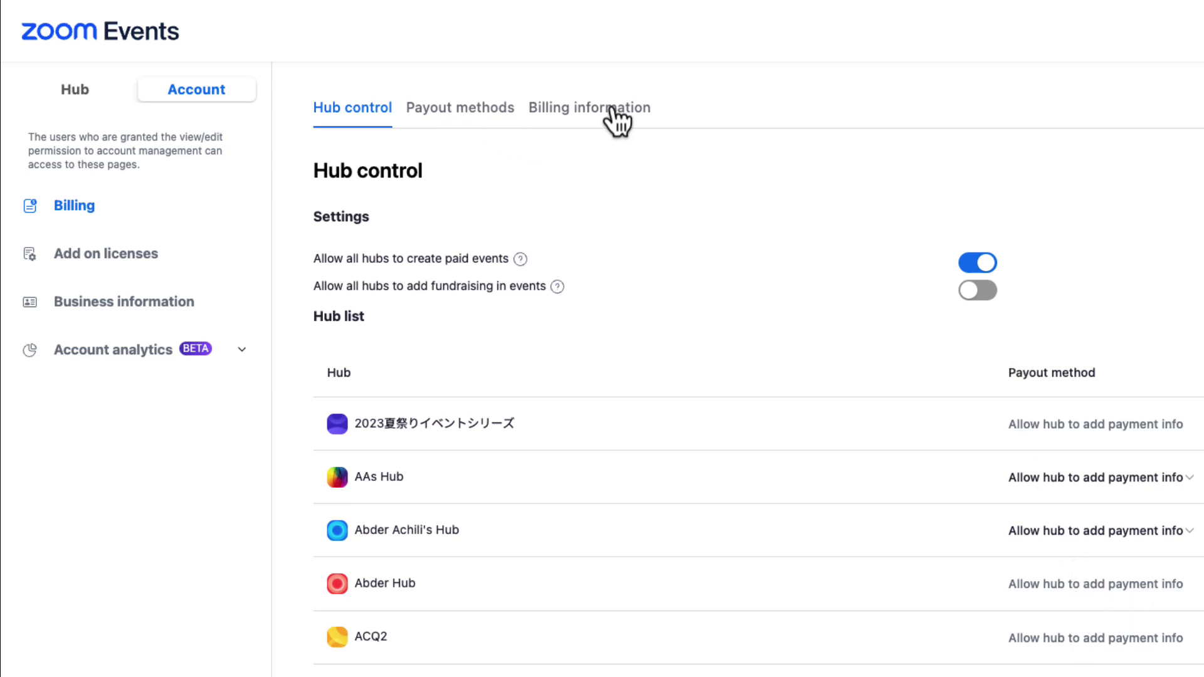
{"action": "left_click", "coordinate": [135, 254]}
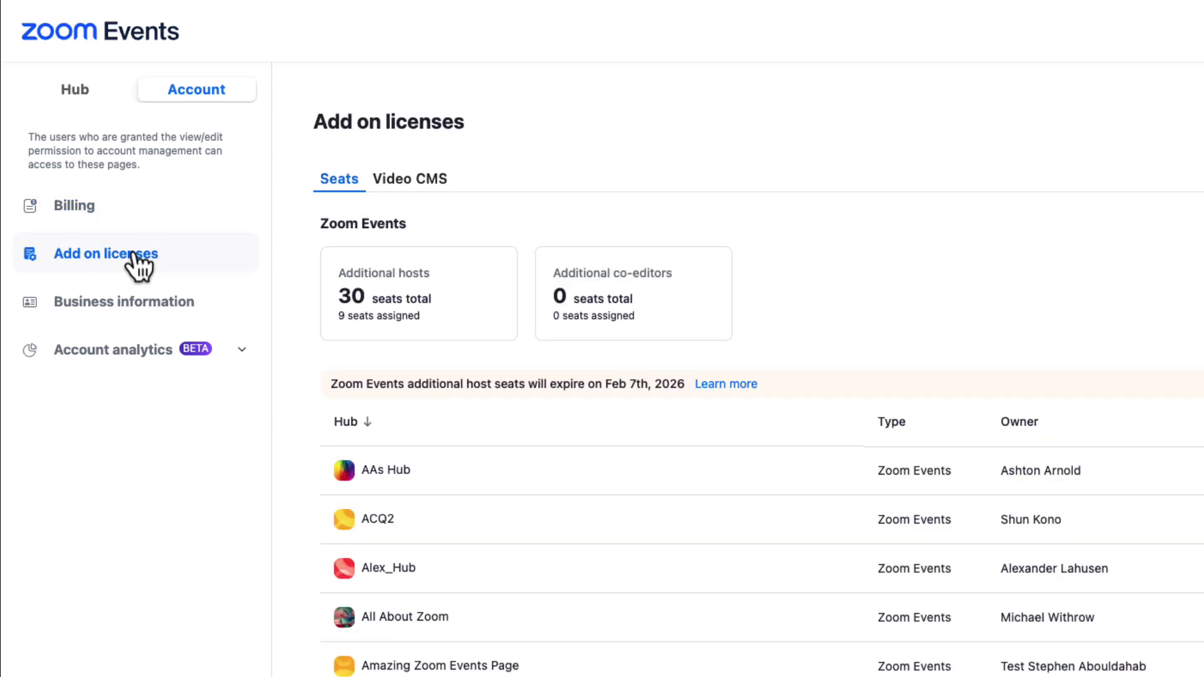
{"action": "left_click", "coordinate": [423, 178]}
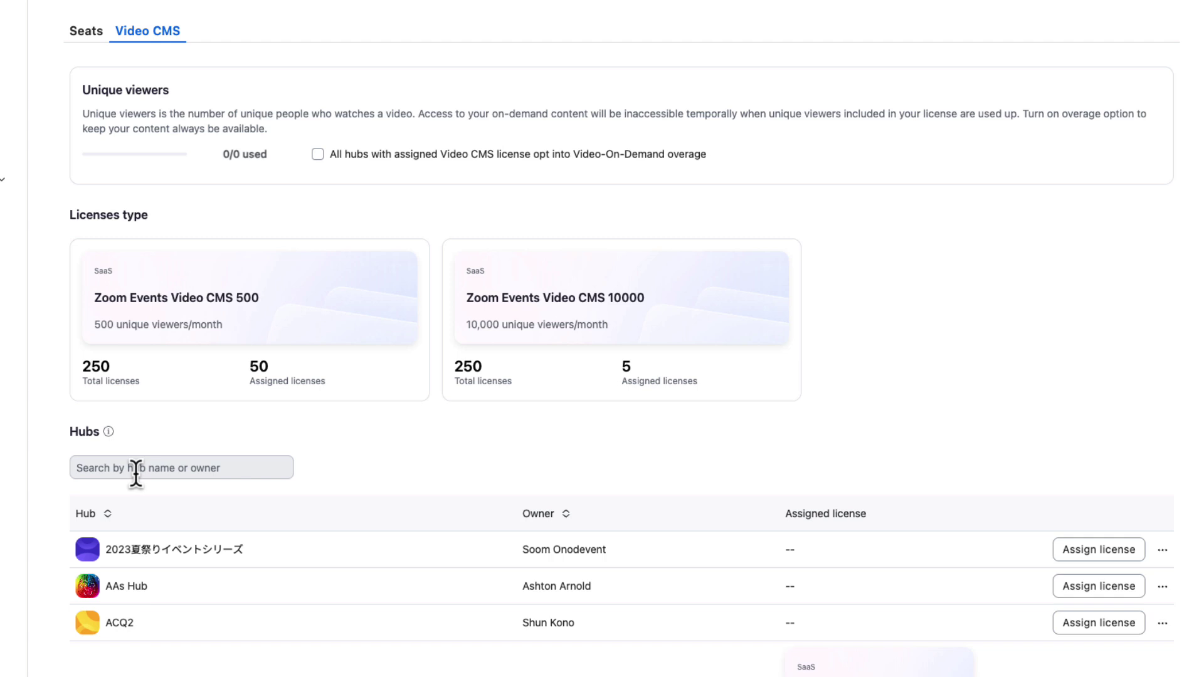
{"action": "left_click", "coordinate": [229, 591]}
{"action": "type", "text": "m"}
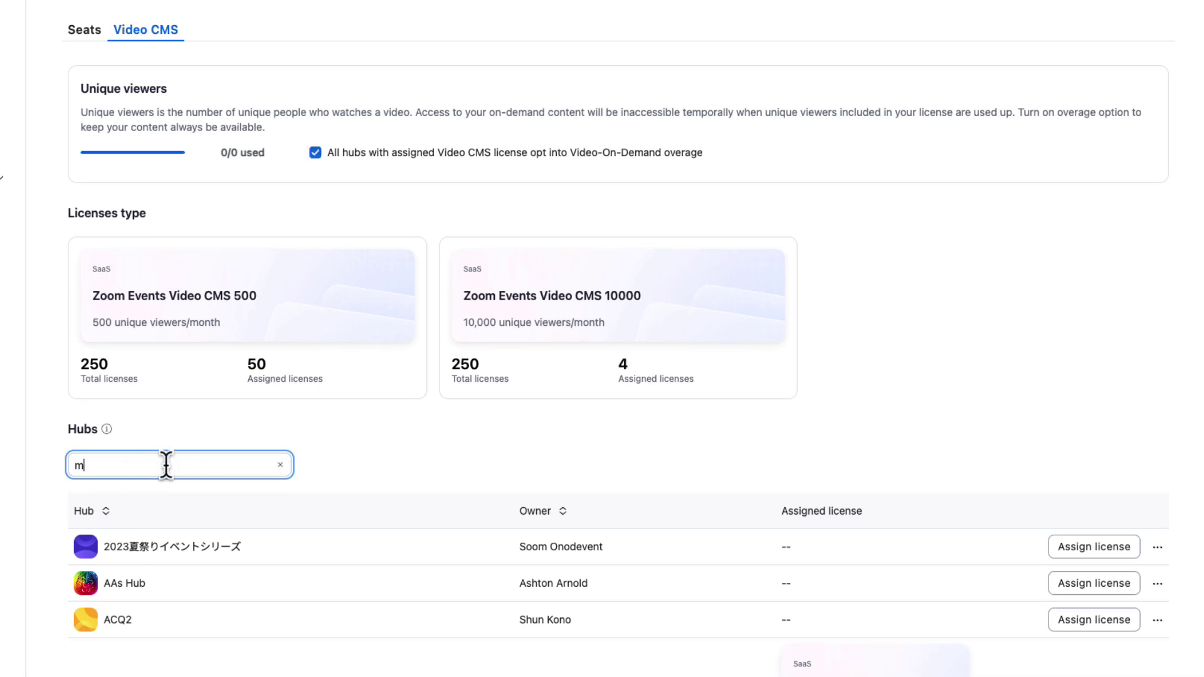
{"action": "type", "text": "ain even"}
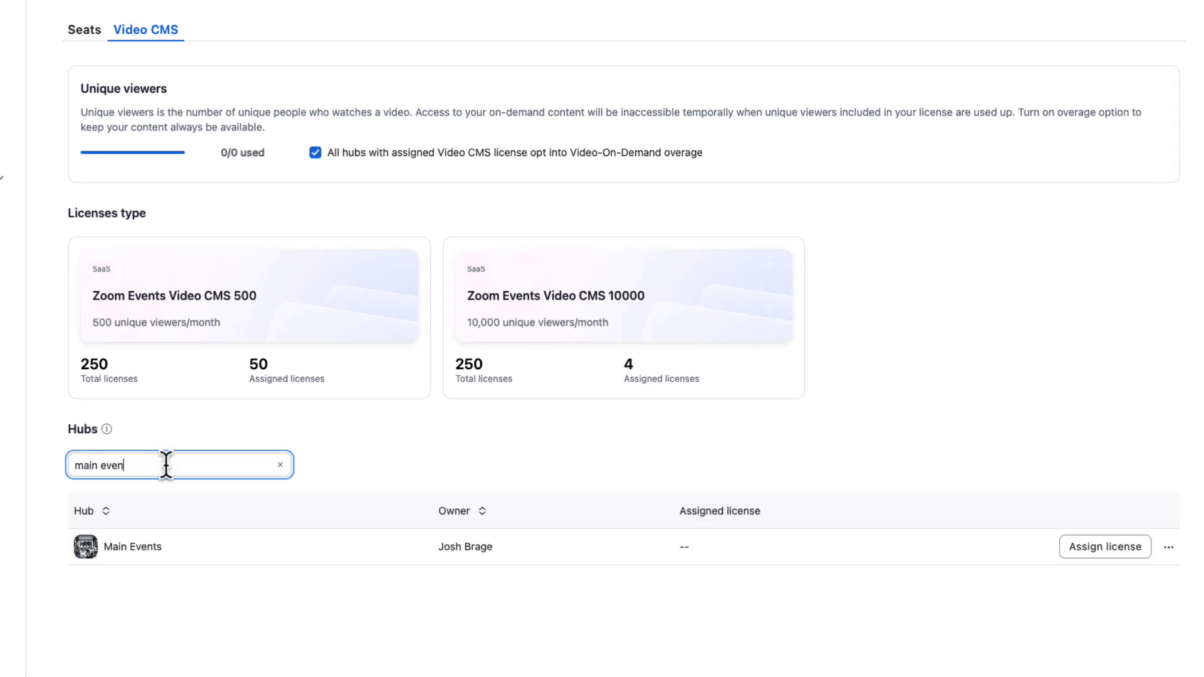
{"action": "left_click", "coordinate": [1094, 547]}
{"action": "left_click", "coordinate": [575, 313]}
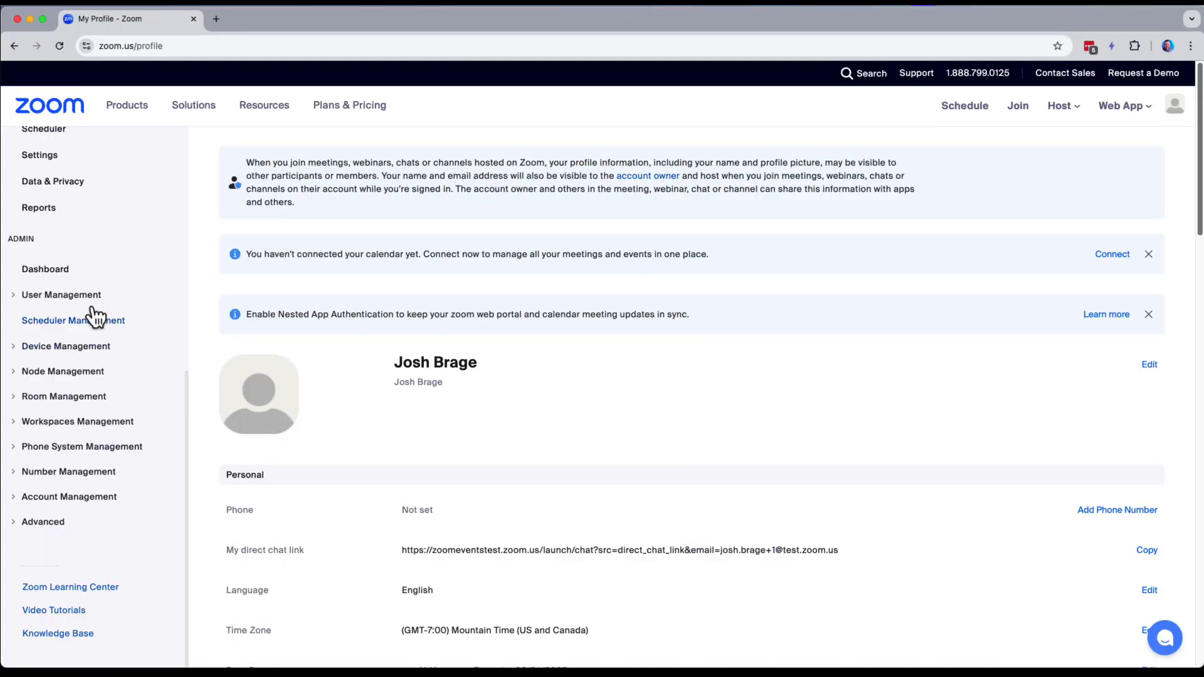
- Open Account Settings, jump to the Zoom Events section, and scroll back to the top
{"action": "left_click", "coordinate": [74, 496]}
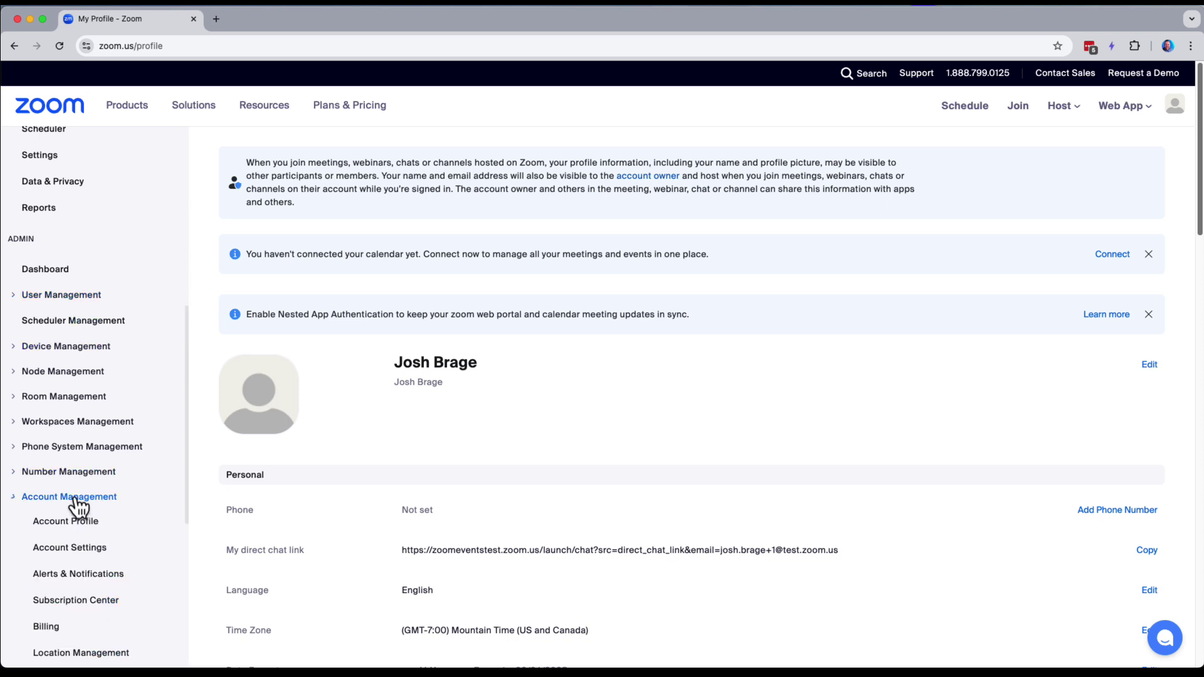
{"action": "left_click", "coordinate": [79, 550]}
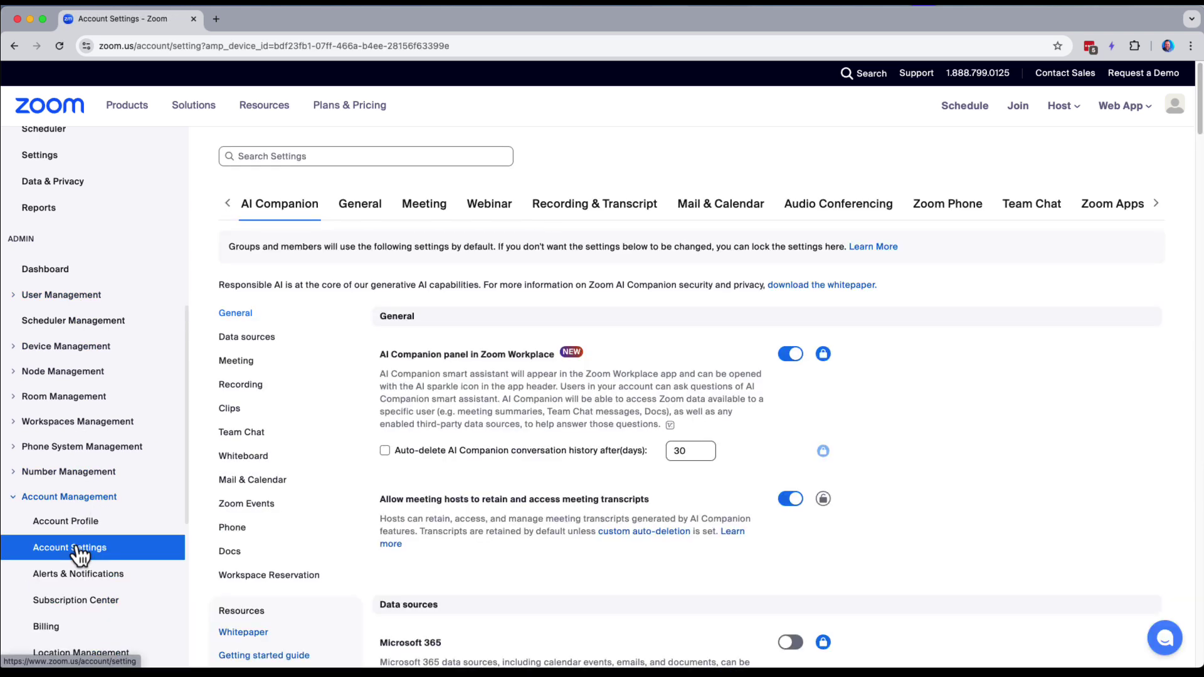
{"action": "left_click", "coordinate": [243, 503]}
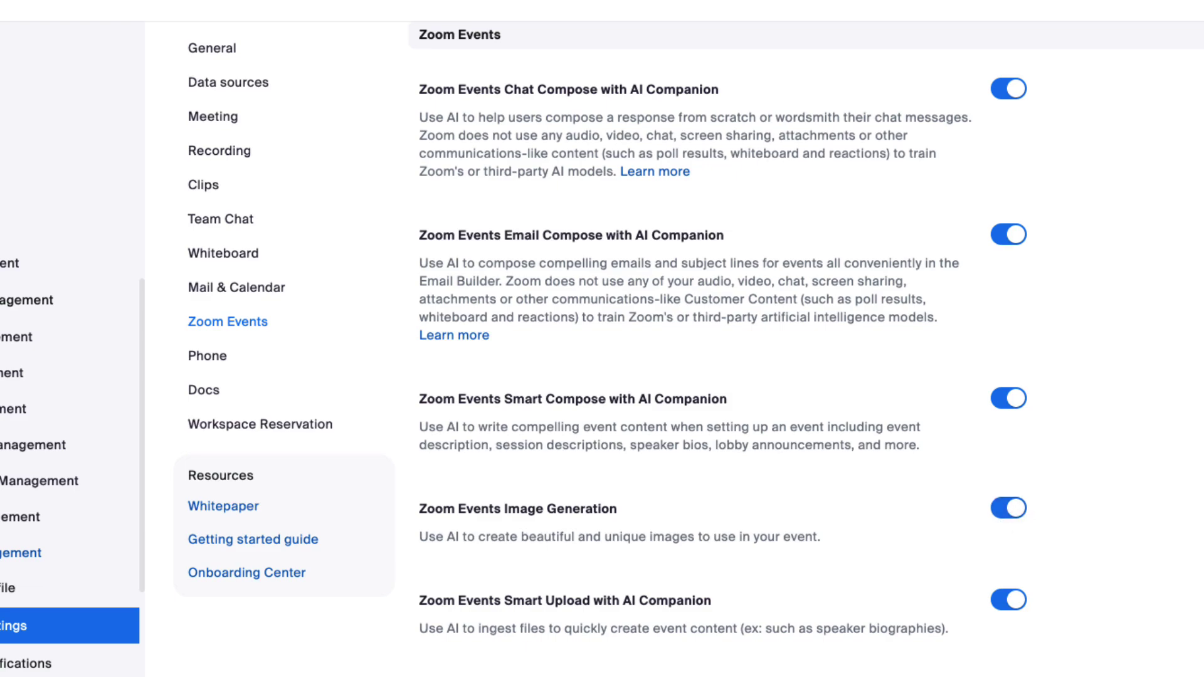
{"action": "scroll", "coordinate": [689, 376], "scroll_direction": "up", "scroll_amount": 15}
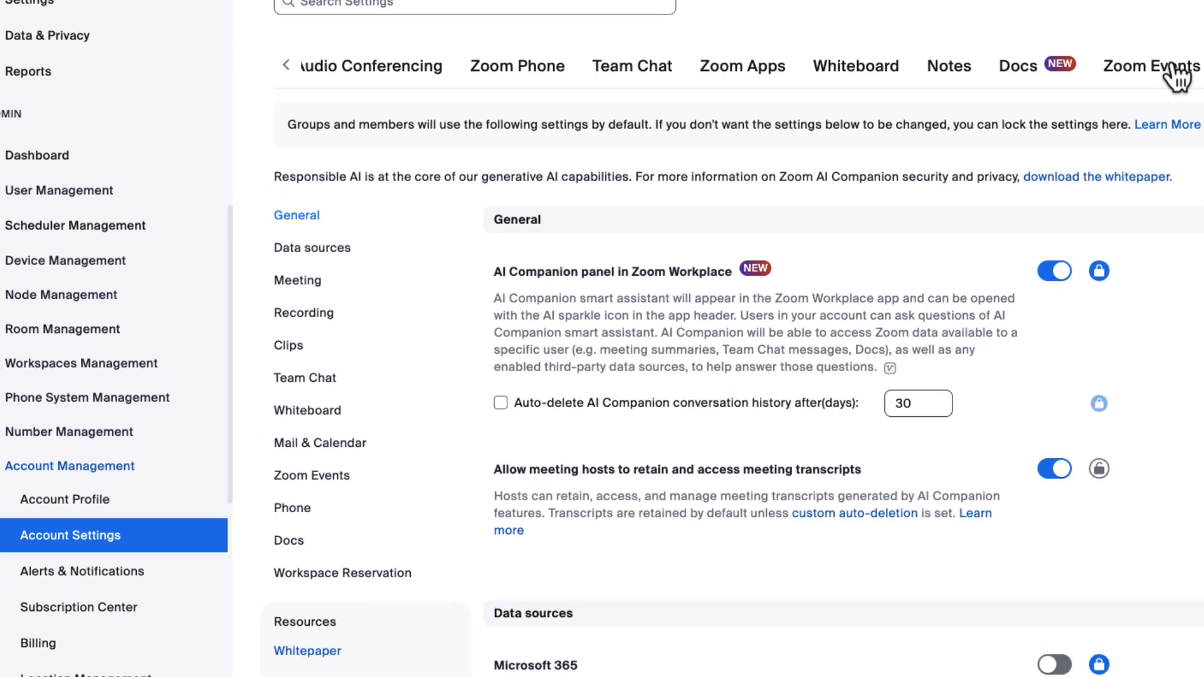
- Scroll through the Zoom Events tab's waiting room, lobby chat, networking and co-host settings
{"action": "left_click", "coordinate": [1174, 74]}
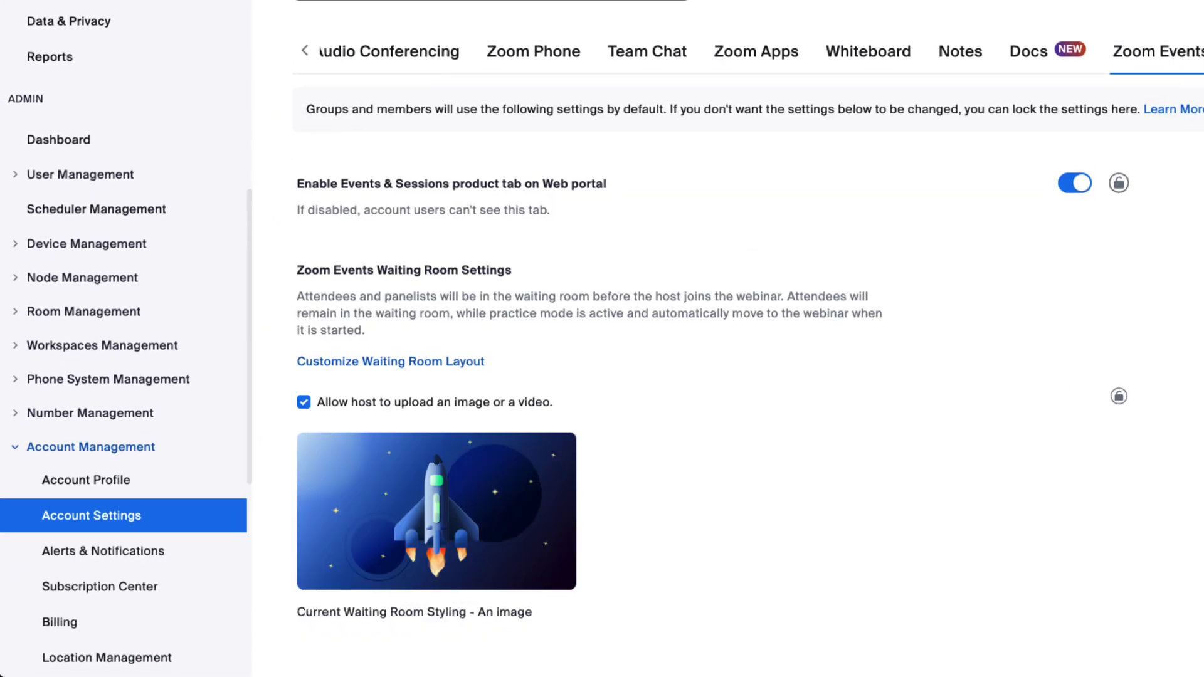
{"action": "scroll", "coordinate": [749, 350], "scroll_direction": "down", "scroll_amount": 3}
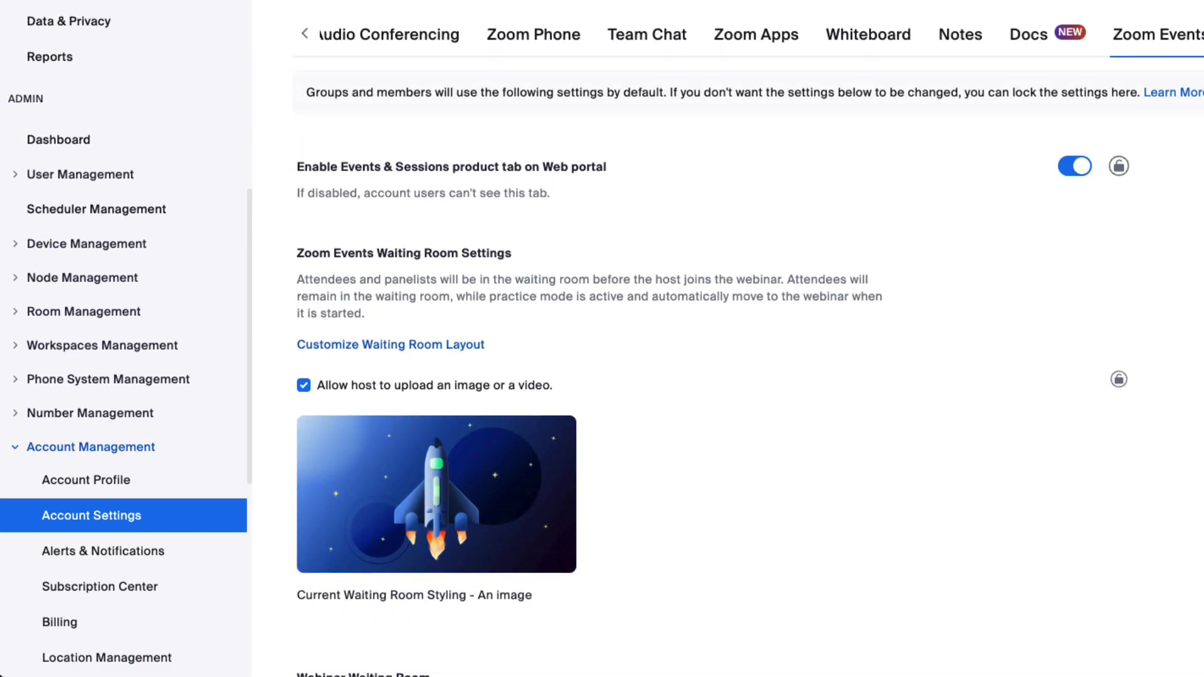
{"action": "scroll", "coordinate": [749, 349], "scroll_direction": "down", "scroll_amount": 5}
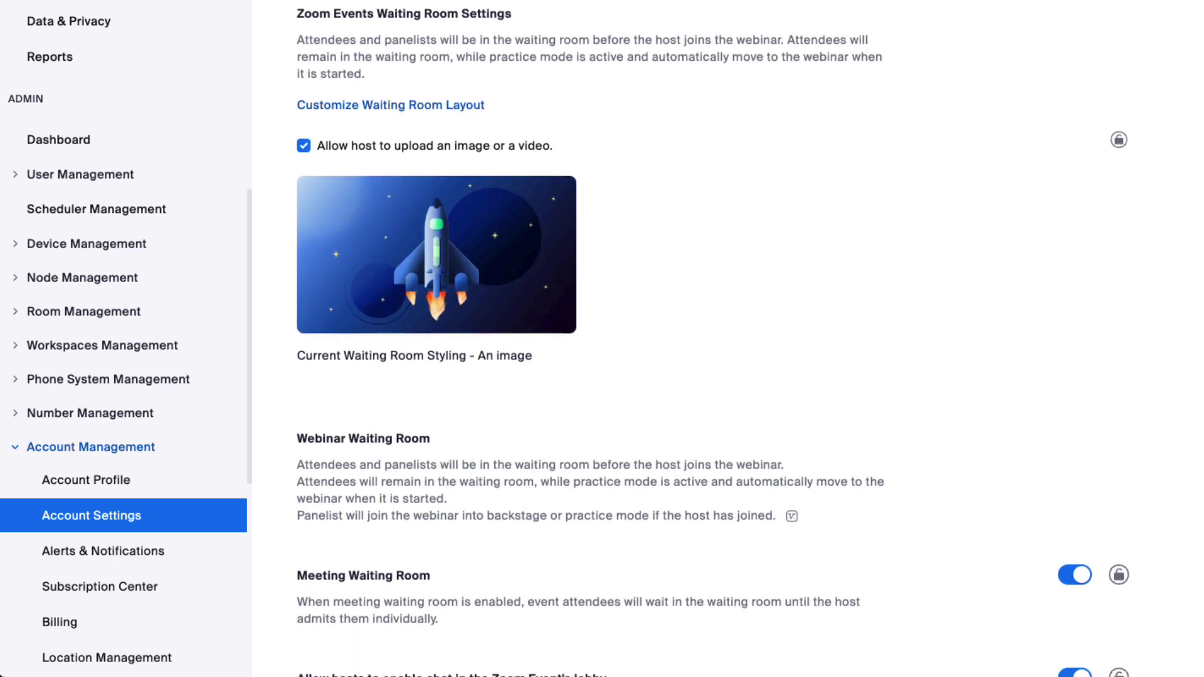
{"action": "scroll", "coordinate": [748, 350], "scroll_direction": "down", "scroll_amount": 6}
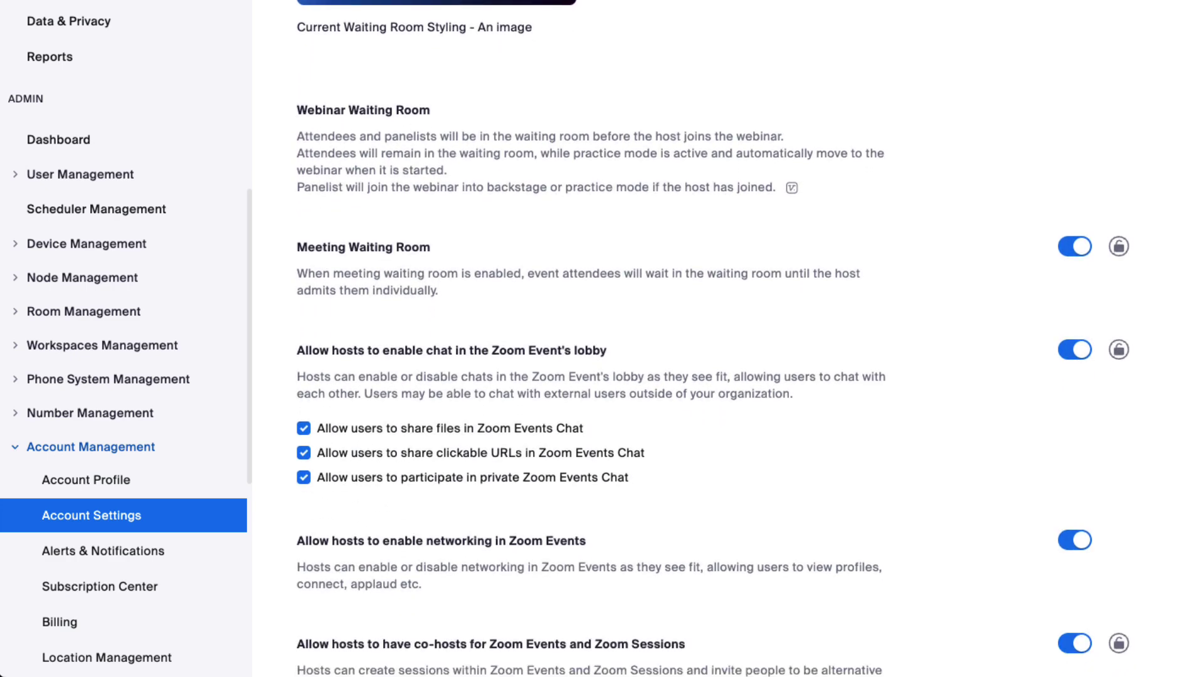
{"action": "scroll", "coordinate": [748, 349], "scroll_direction": "down", "scroll_amount": 7}
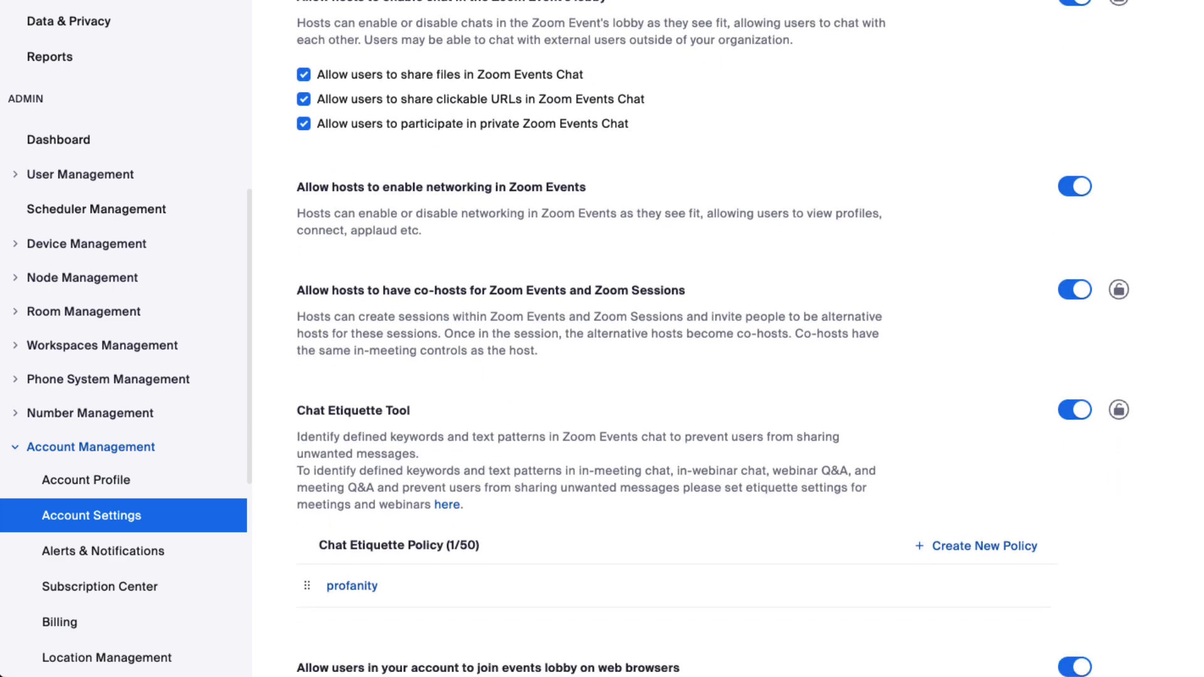